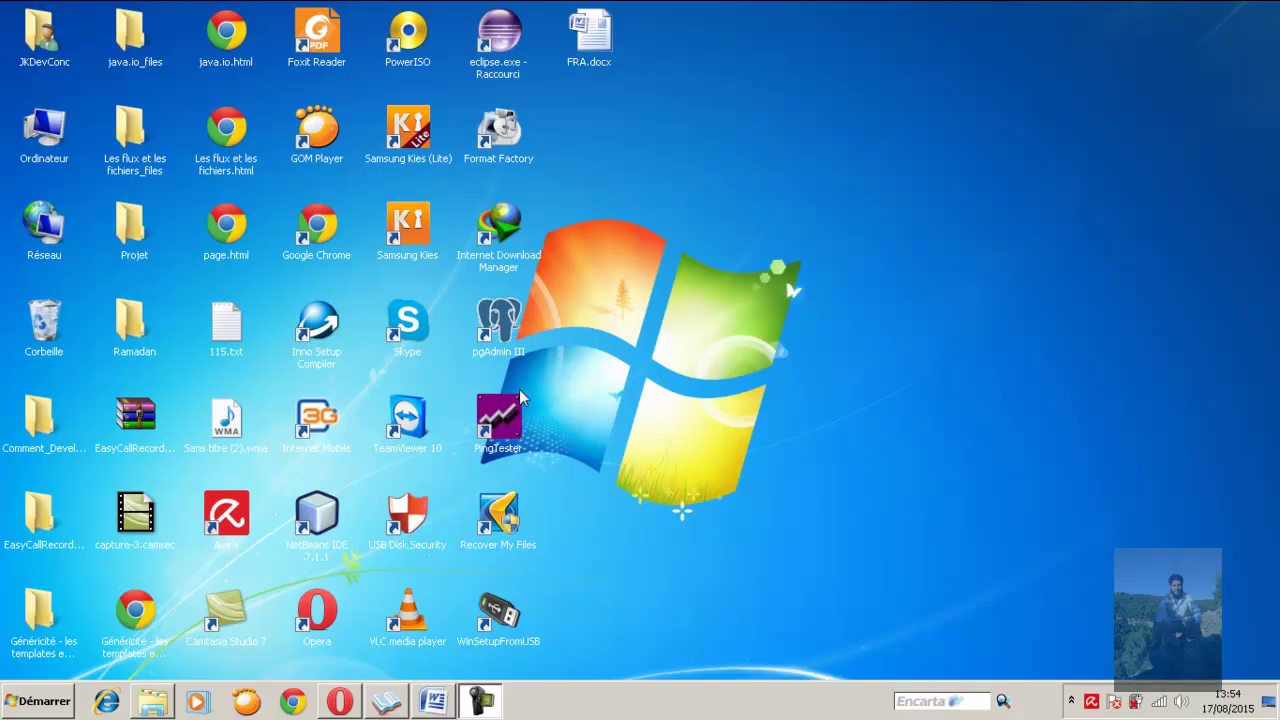
Open Opera and load google.com from the address bar completion
click(345, 702)
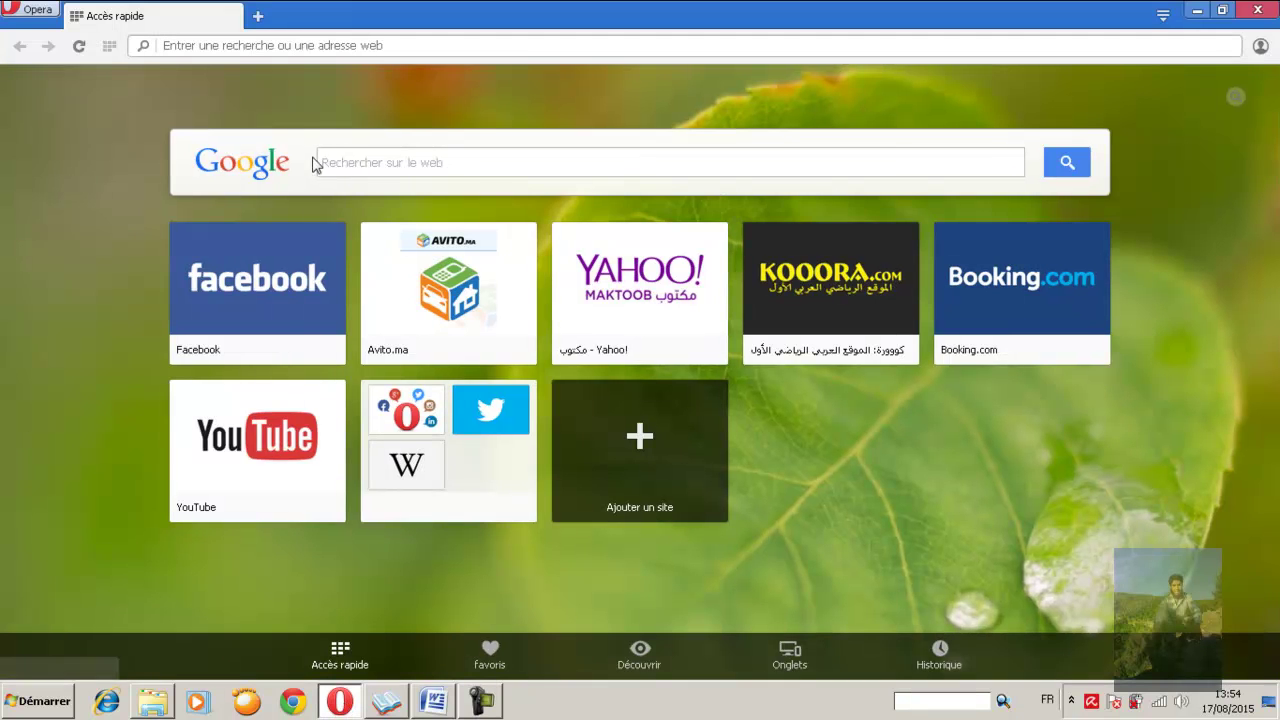
click(424, 44)
text(google.com)
key(Return)
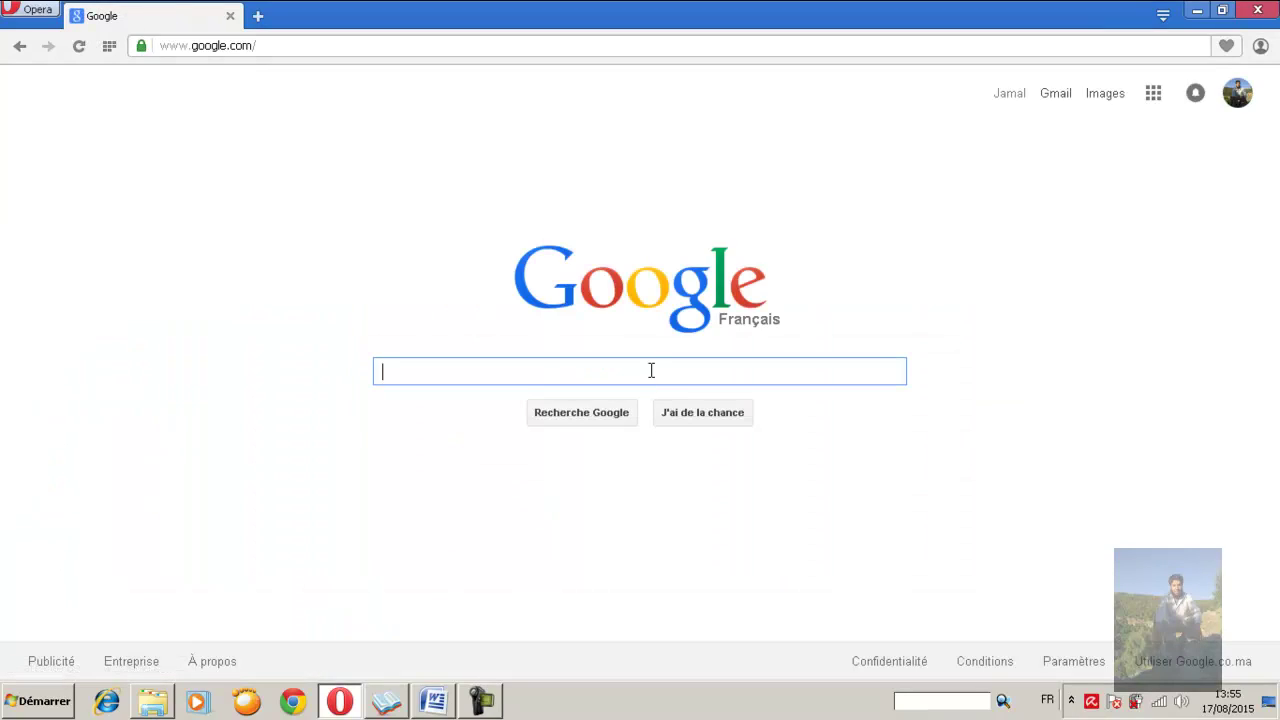
Search 'sql server 2012 microsoft' and open the Microsoft SQL Server 2012 Express download result
text(sql )
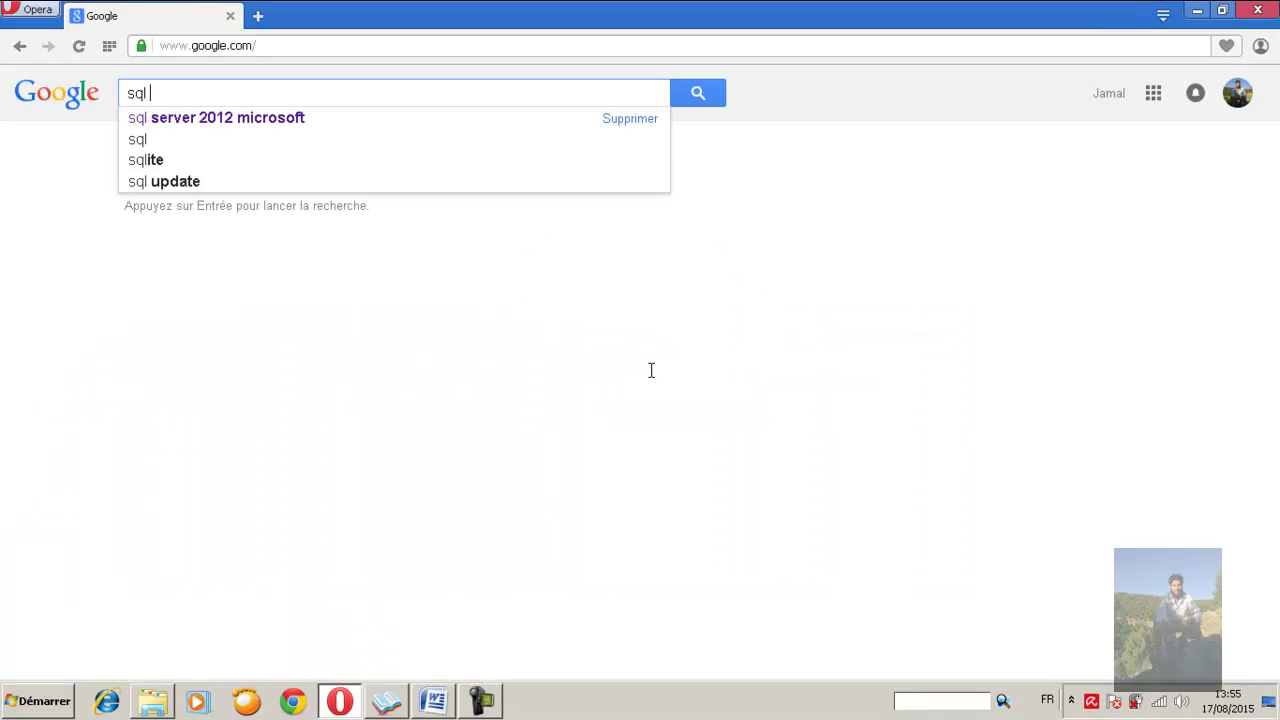
text(server 2)
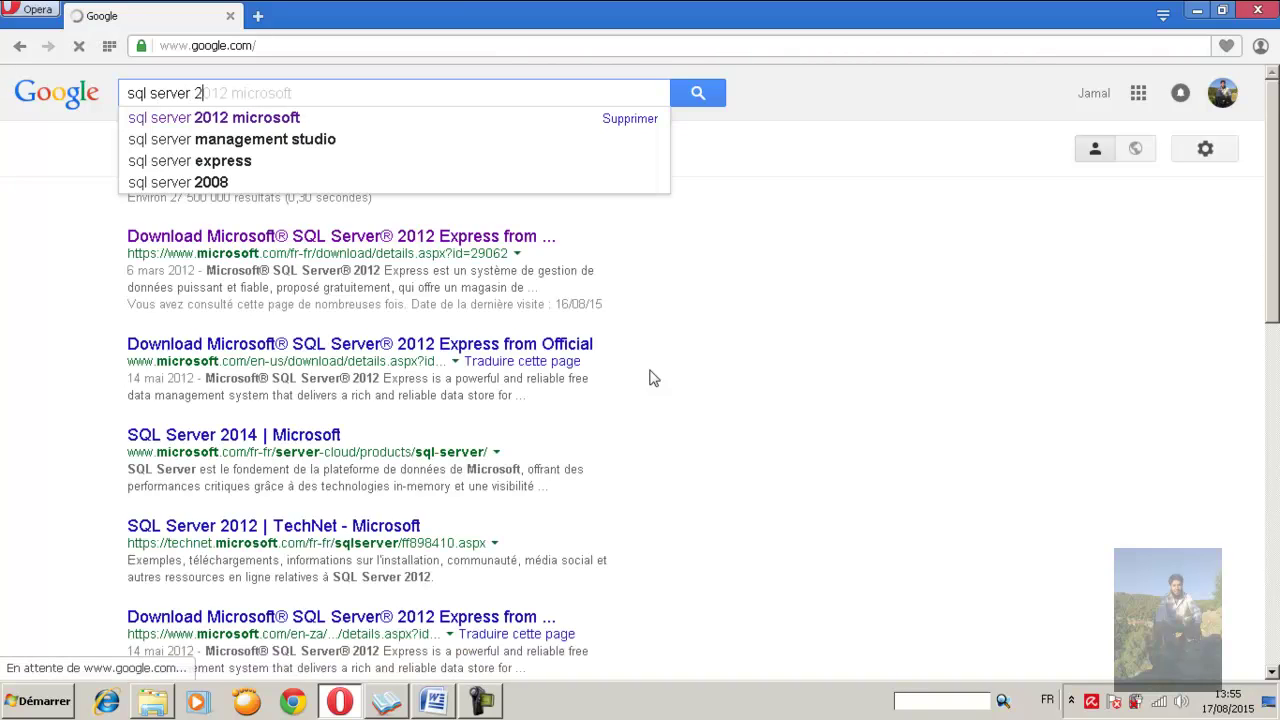
text(012)
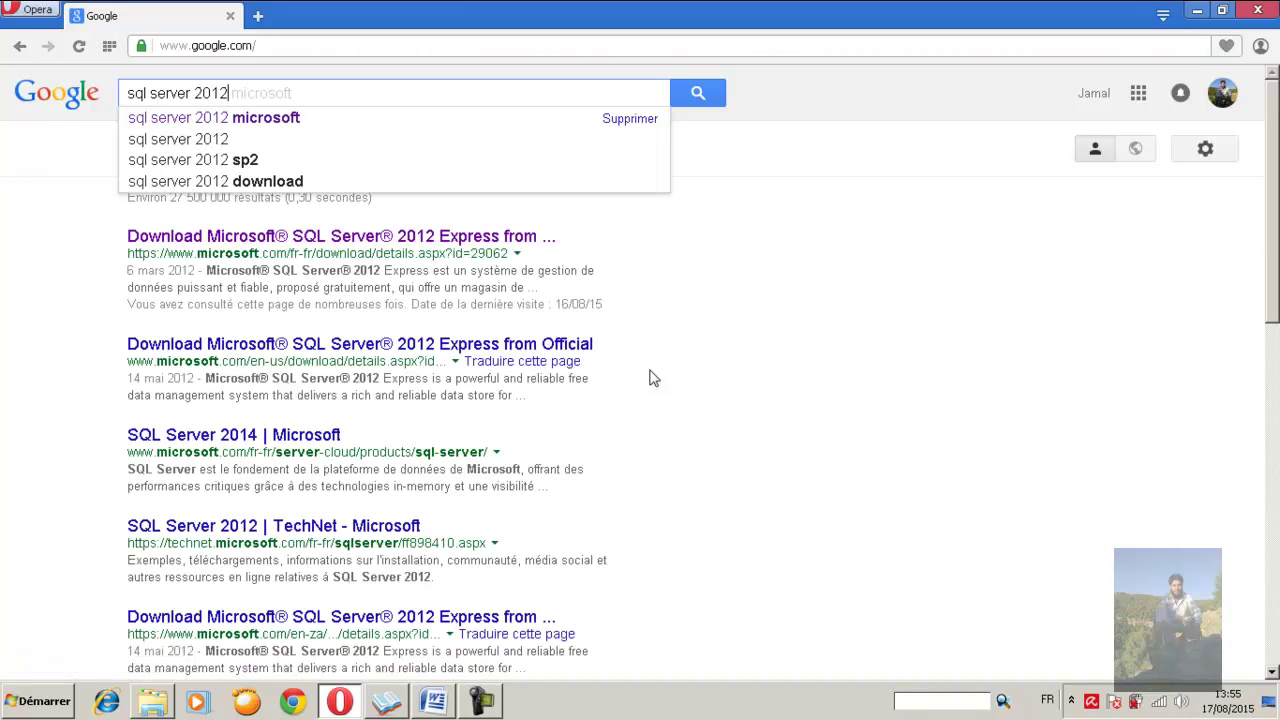
key(Down)
key(Return)
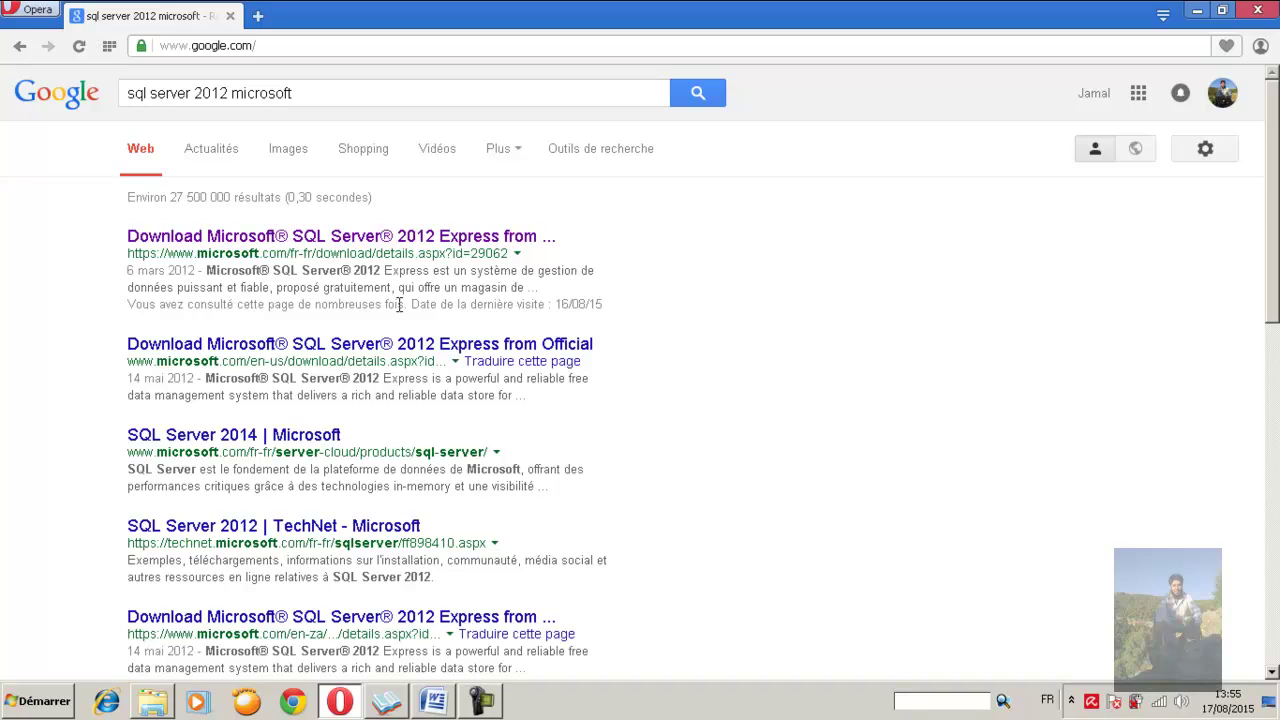
click(272, 92)
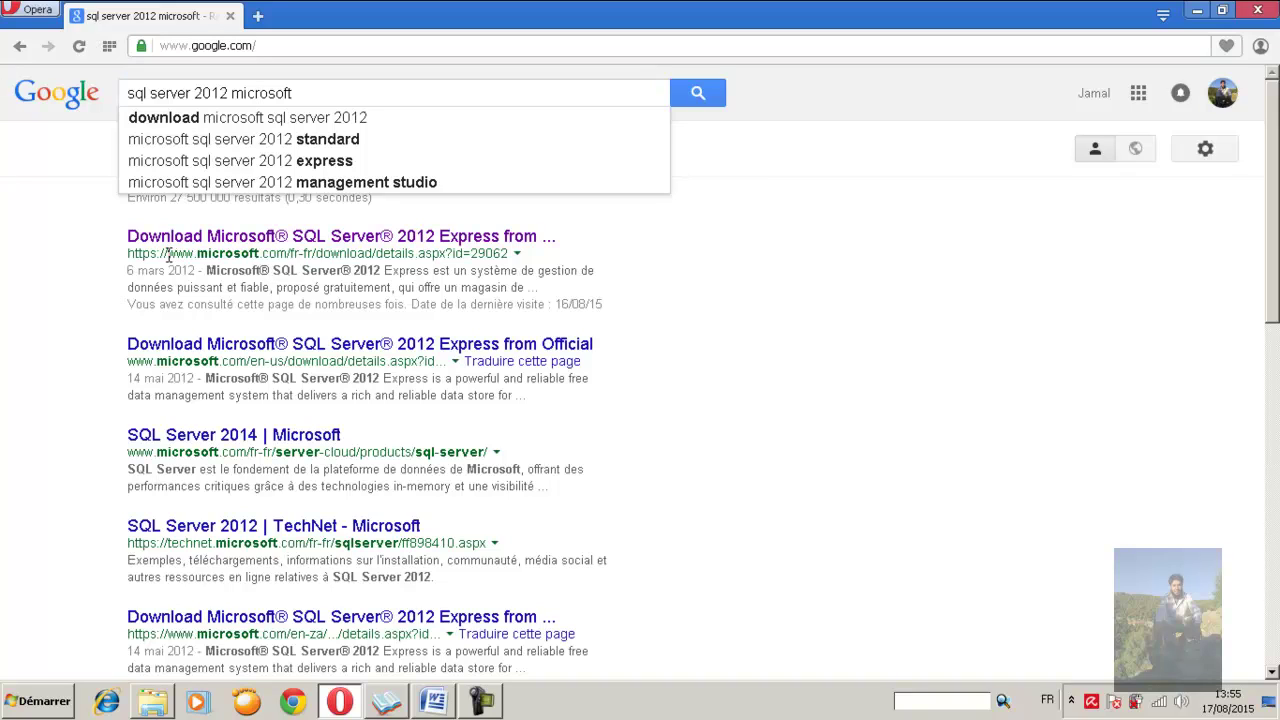
drag(167, 253, 306, 254)
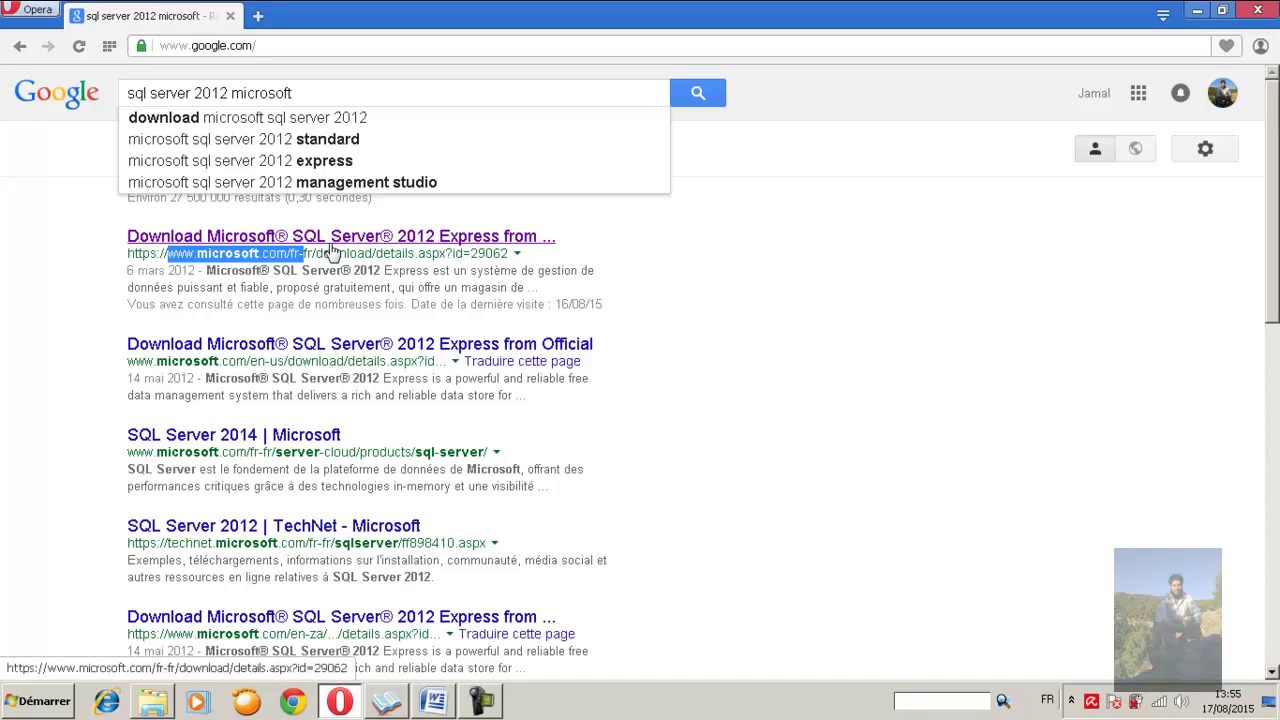
click(337, 239)
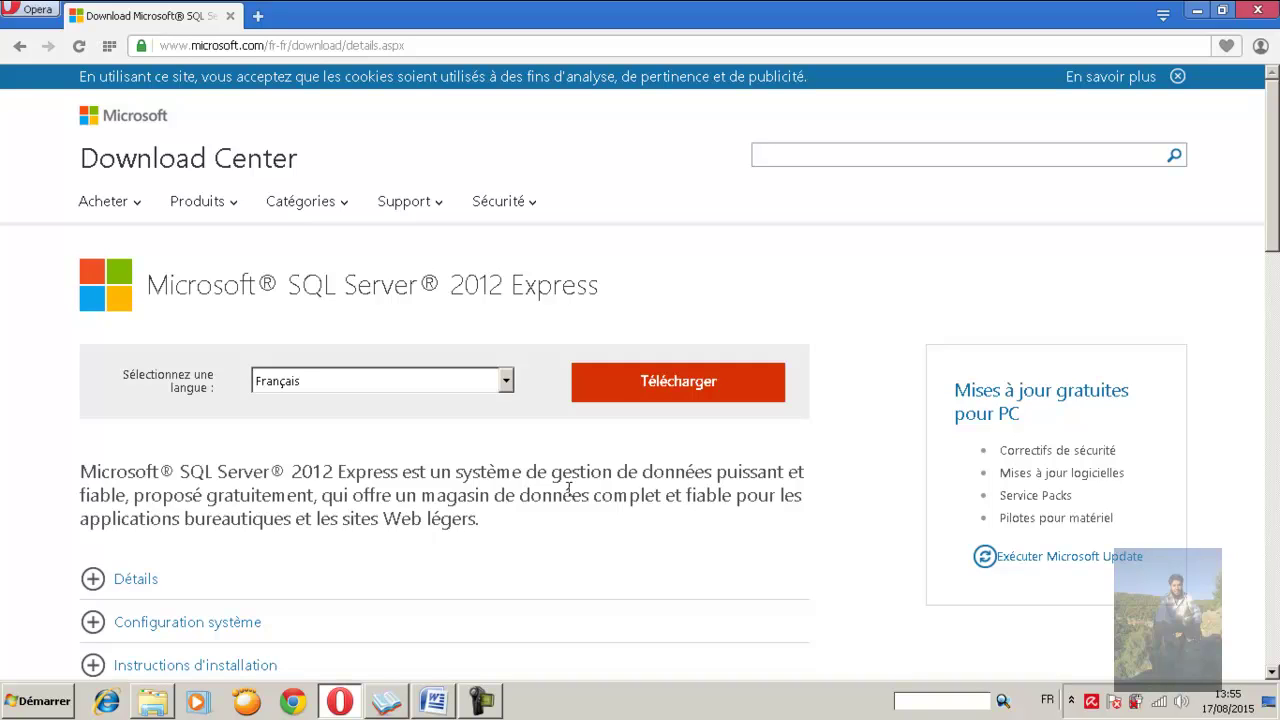
Keep Français as the download language and scroll down the SQL Server 2012 Express page
click(506, 385)
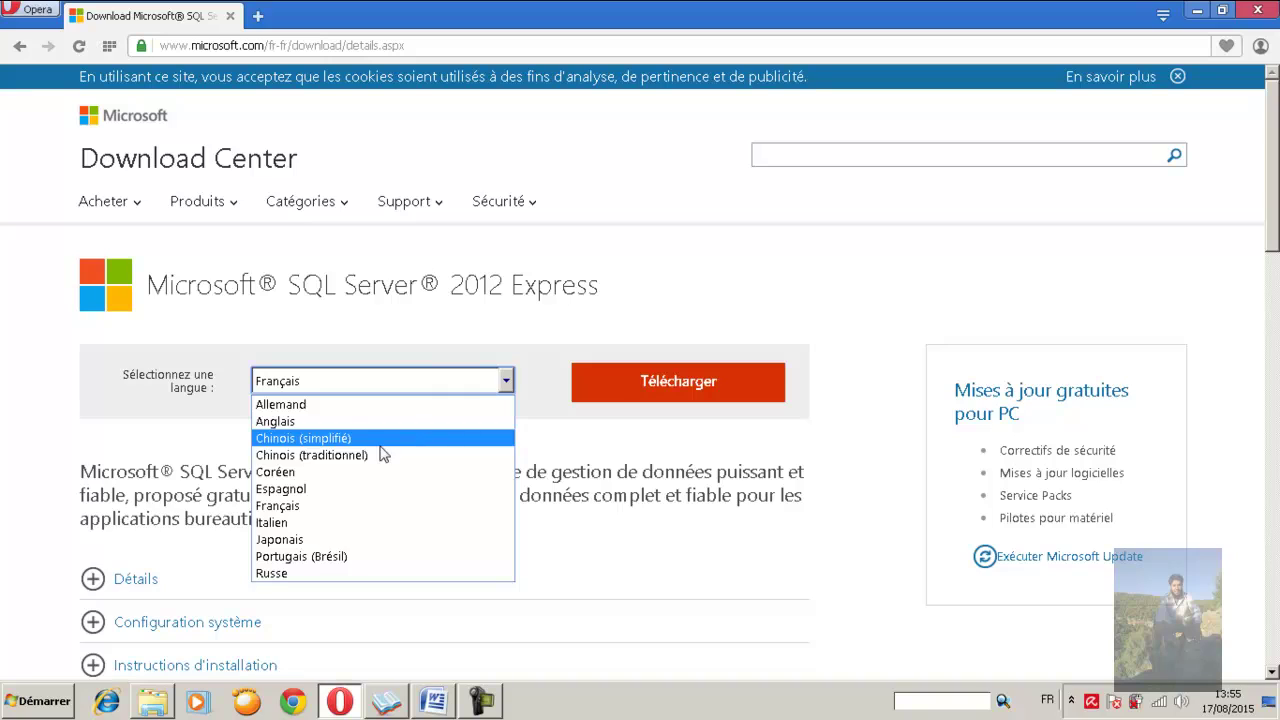
click(397, 514)
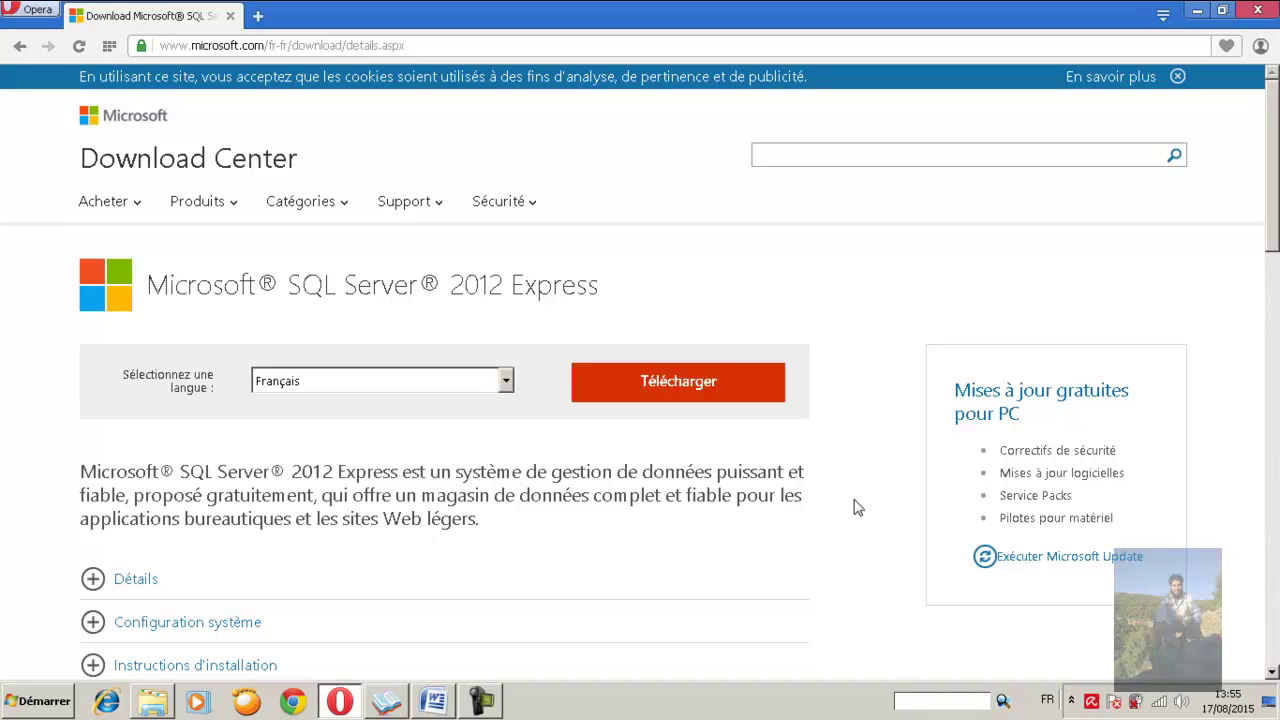
scroll(855, 507, down, 1)
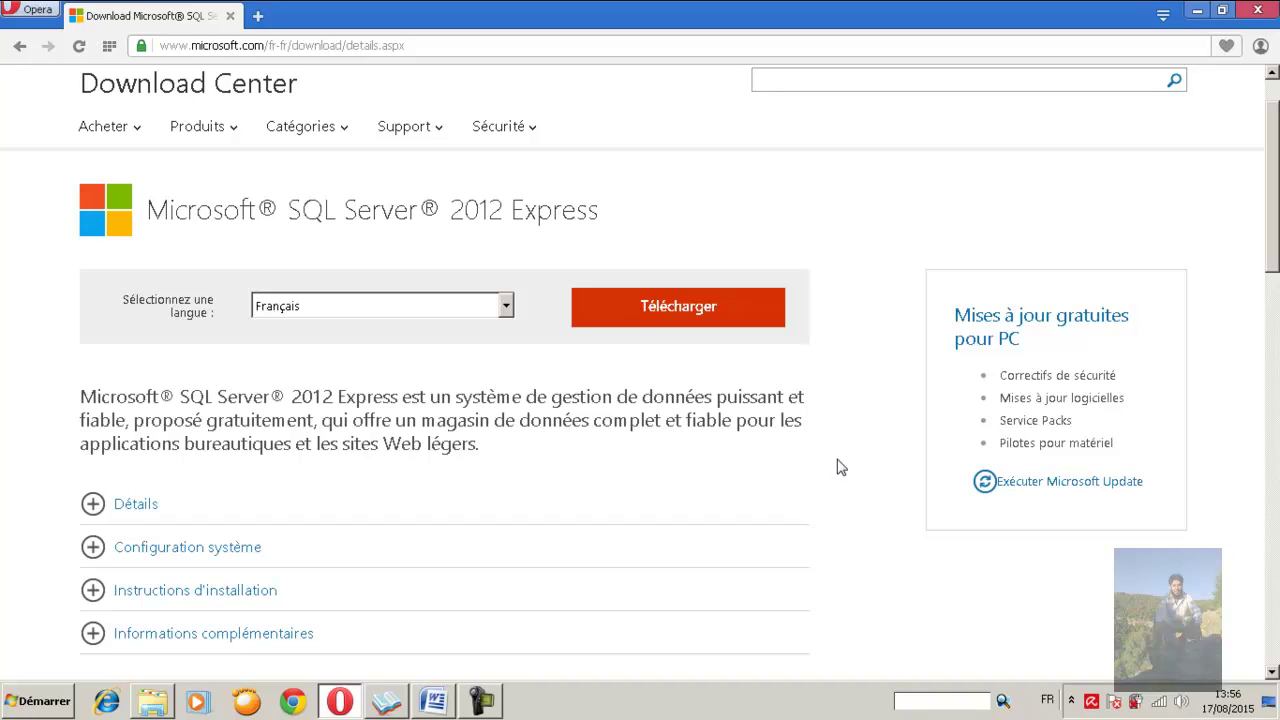
scroll(848, 483, down, 1)
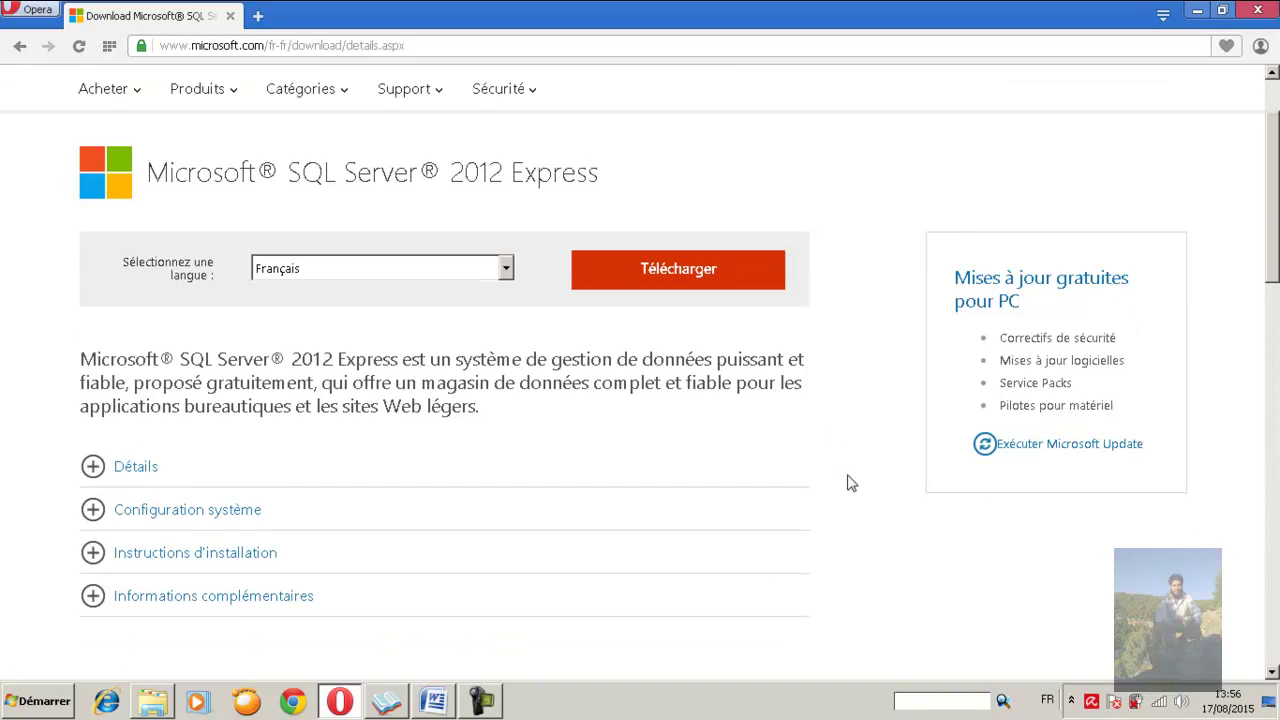
scroll(848, 483, down, 3)
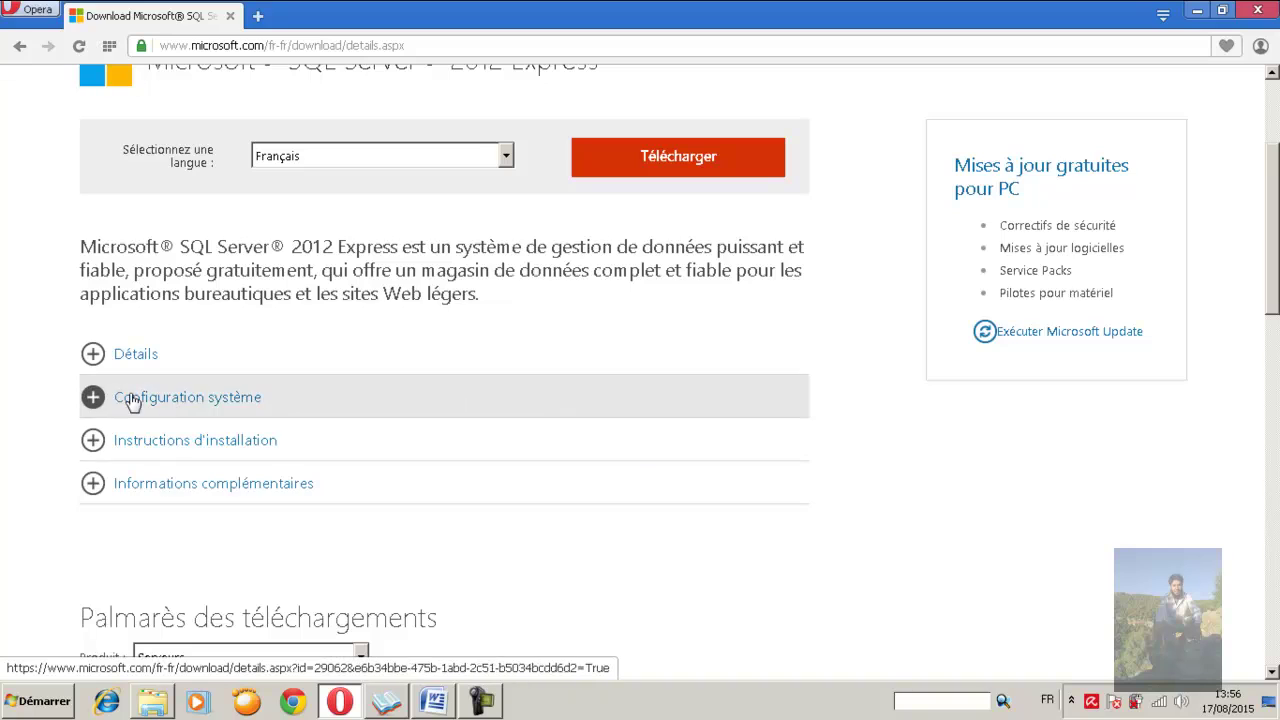
click(93, 401)
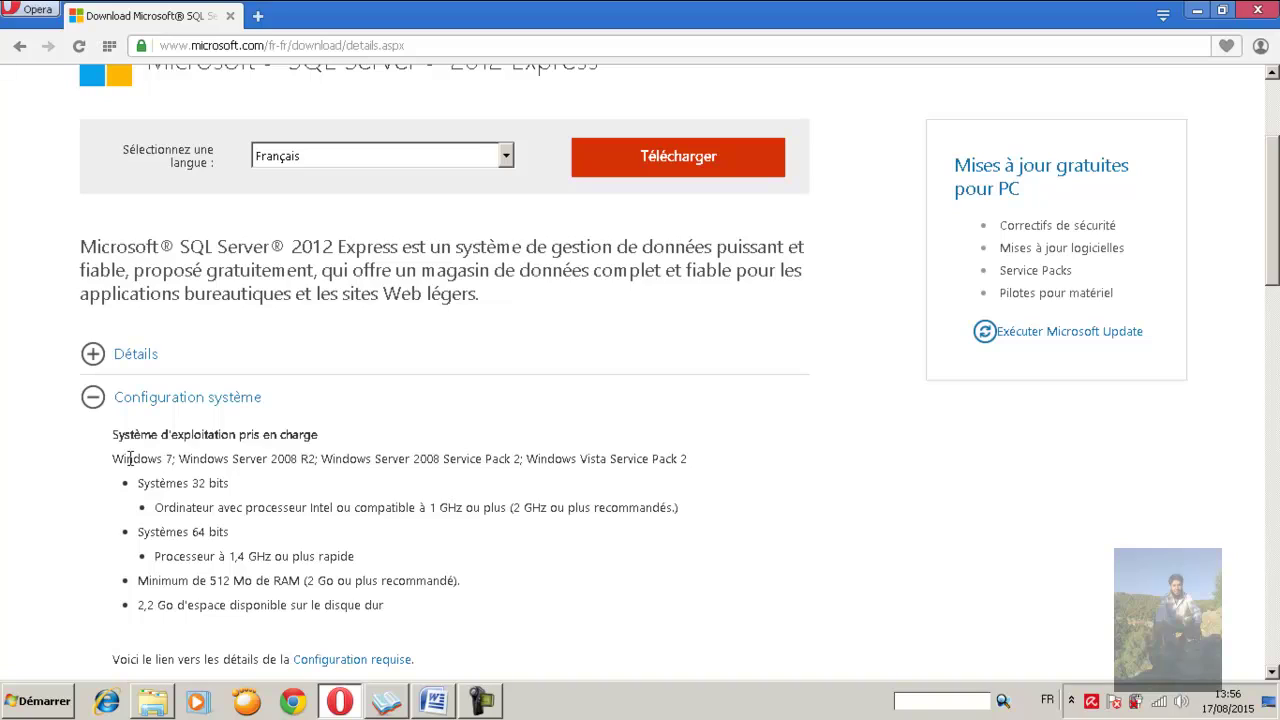
drag(113, 458, 693, 466)
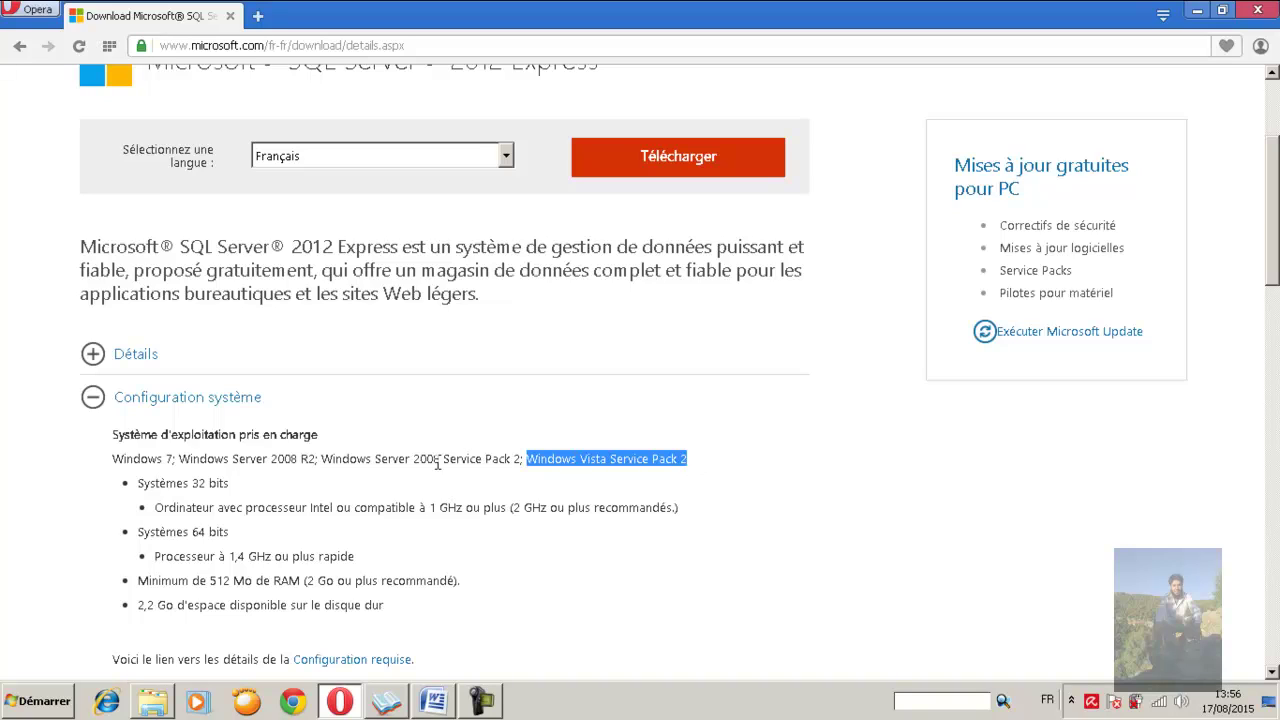
drag(113, 459, 197, 459)
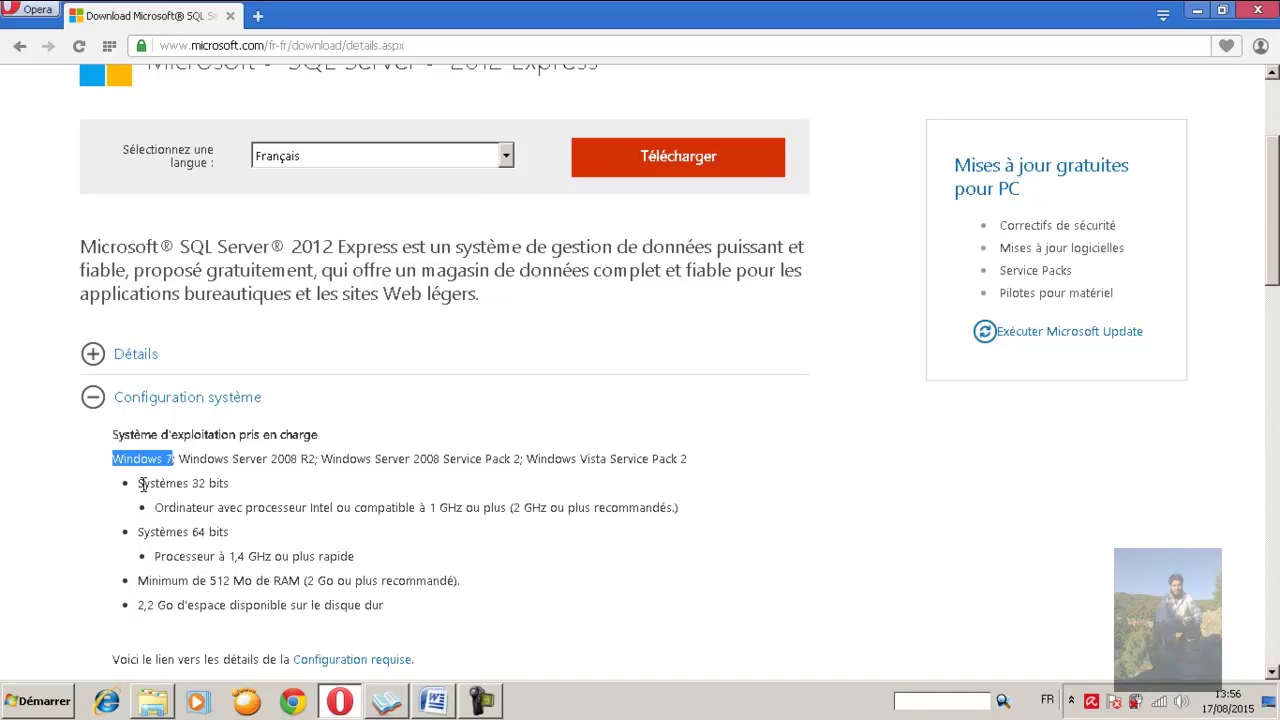
drag(144, 484, 220, 484)
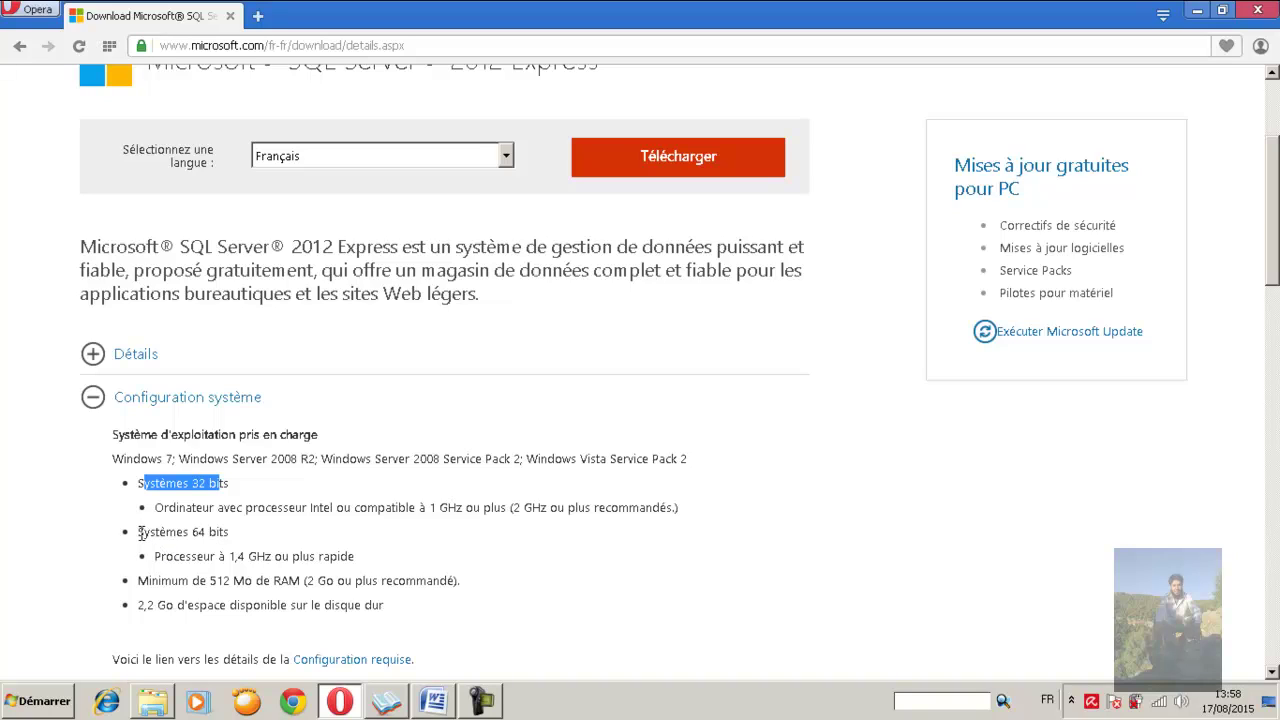
drag(138, 532, 232, 540)
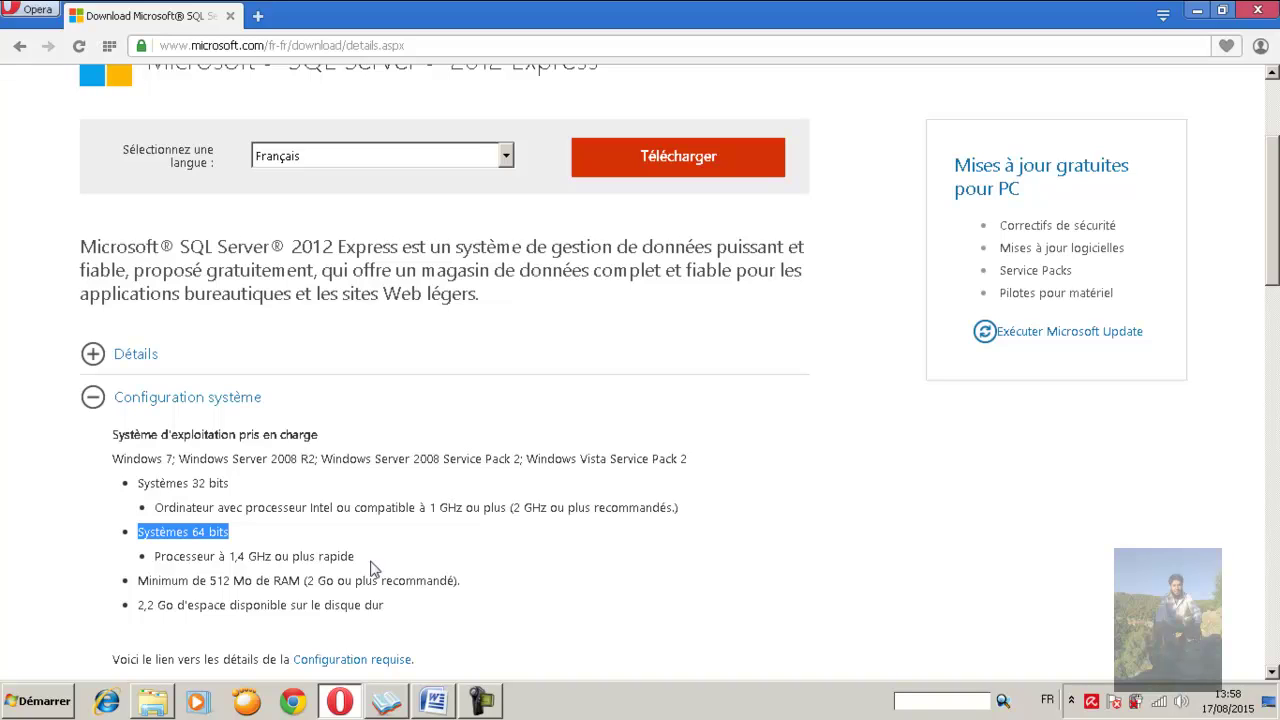
click(96, 414)
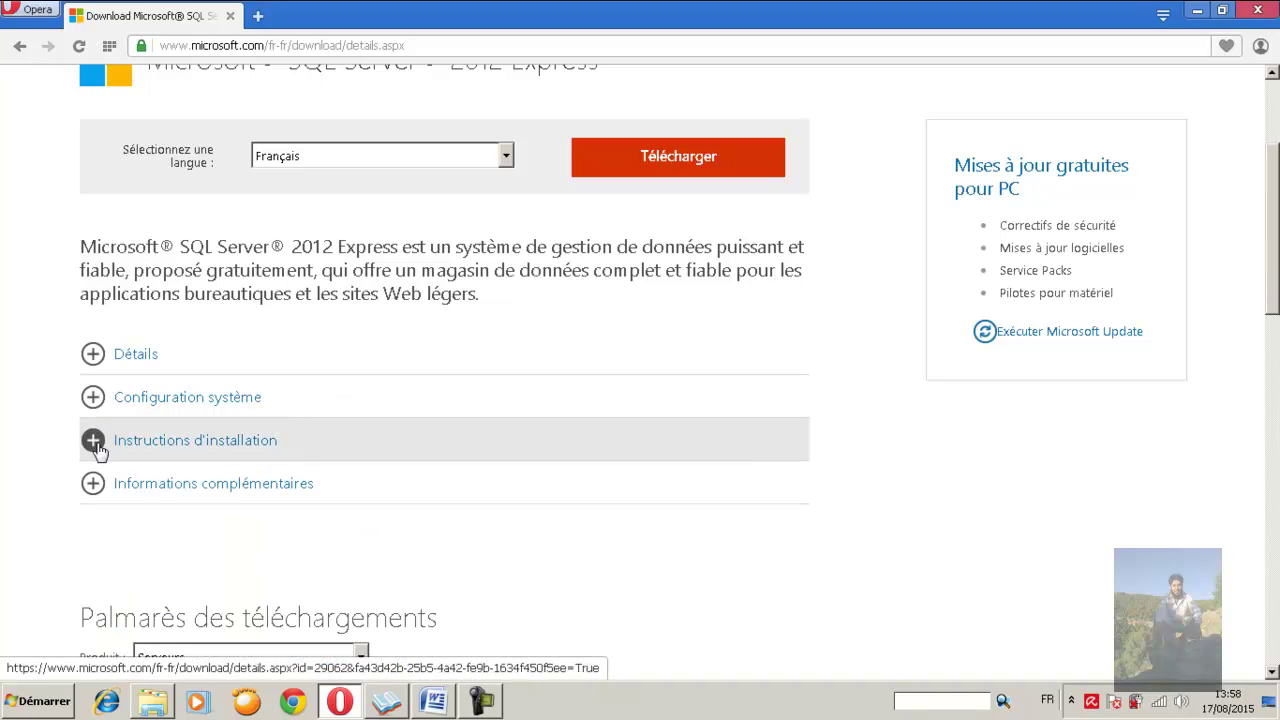
Expand Instructions d'installation, check the .NET Framework note on LocalDB, and bring up the file list
click(93, 441)
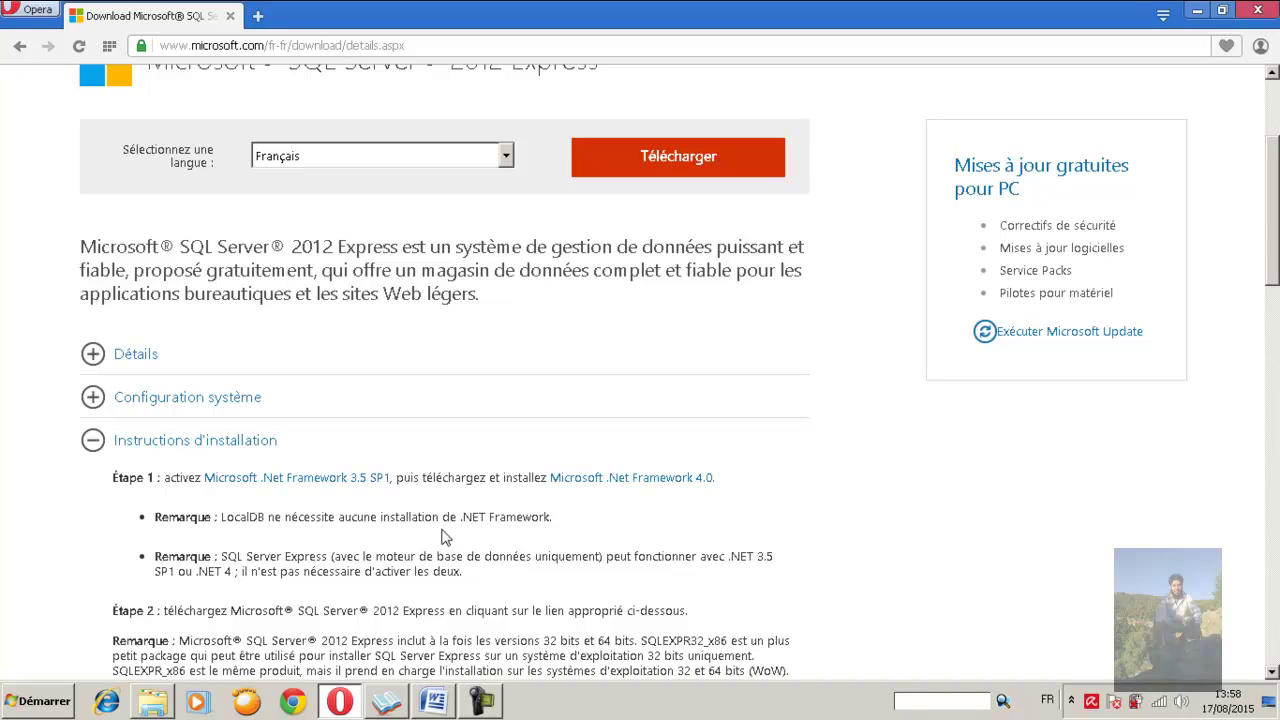
drag(462, 516, 554, 518)
click(560, 530)
click(679, 165)
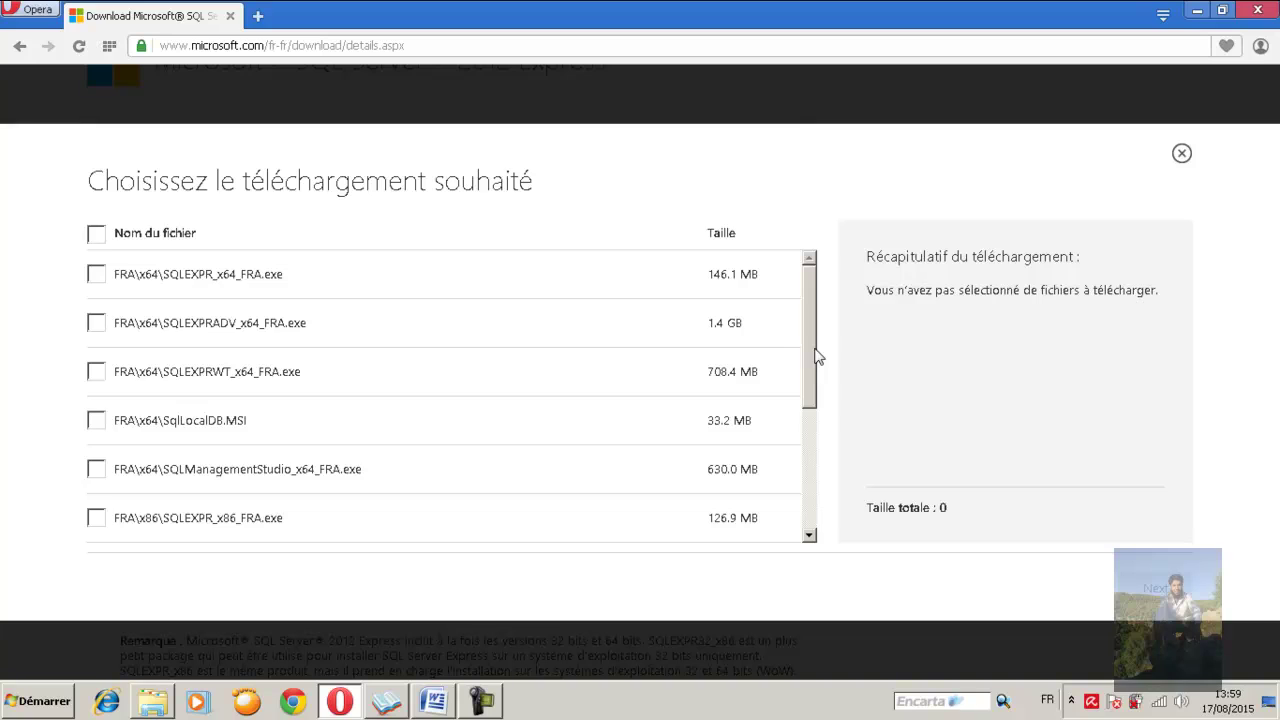
Scroll through the SQL Server Express file list, then switch to FRA.docx in Word
drag(815, 357, 820, 402)
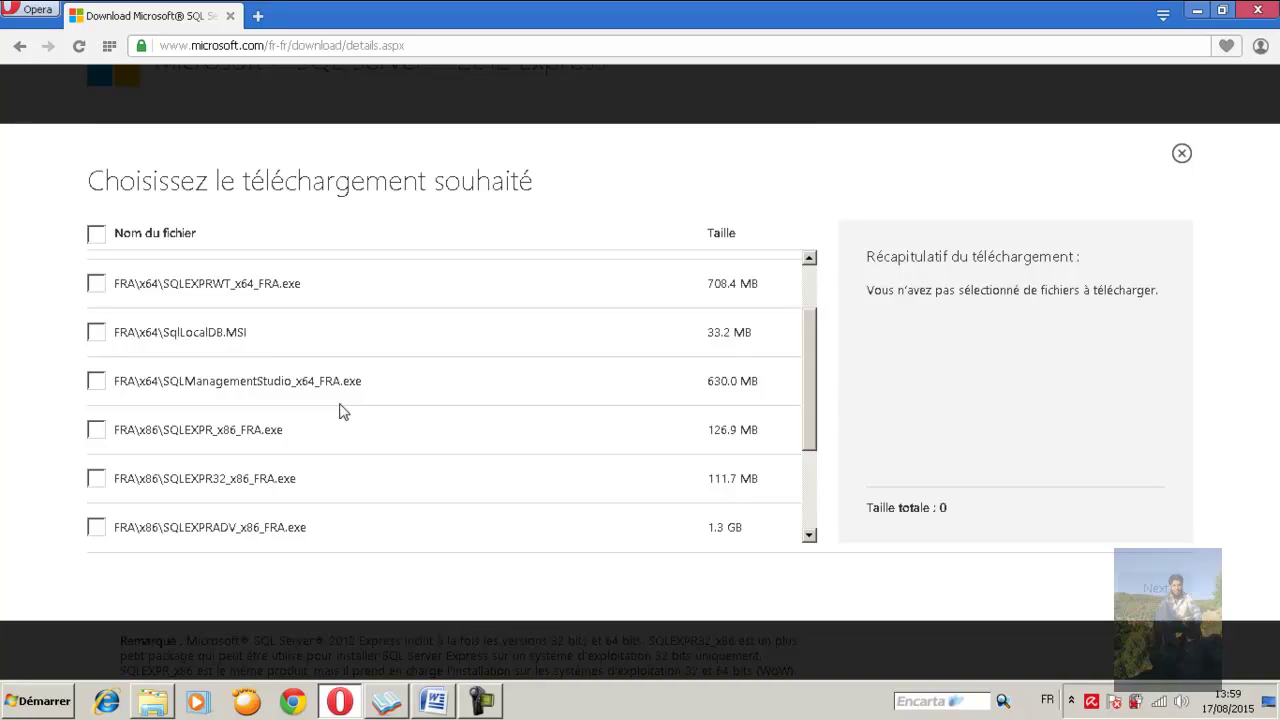
click(435, 700)
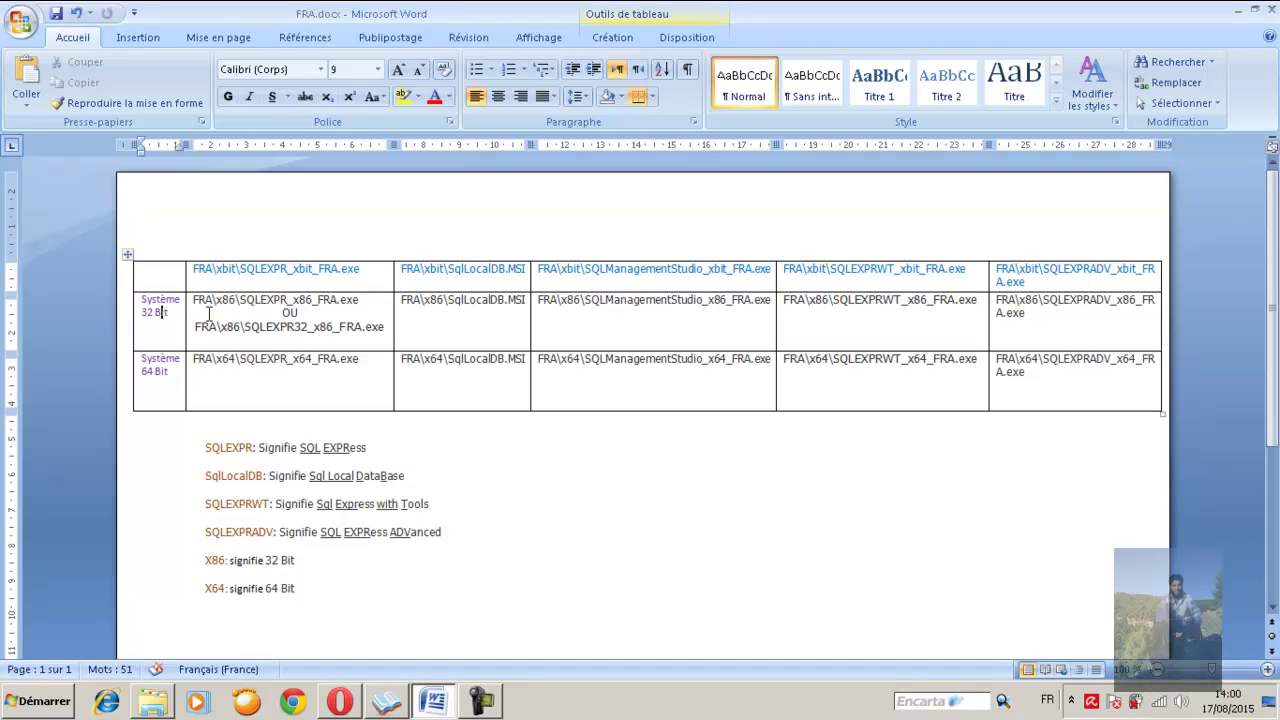
click(180, 376)
click(204, 449)
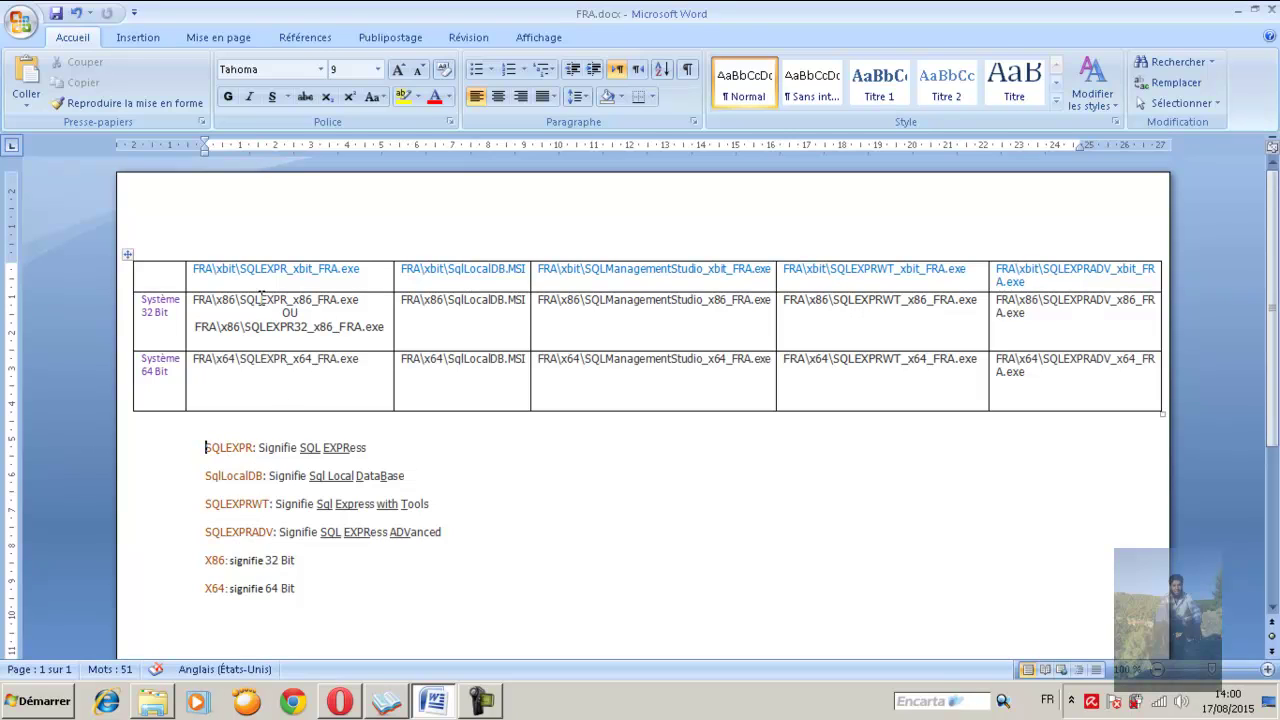
click(244, 273)
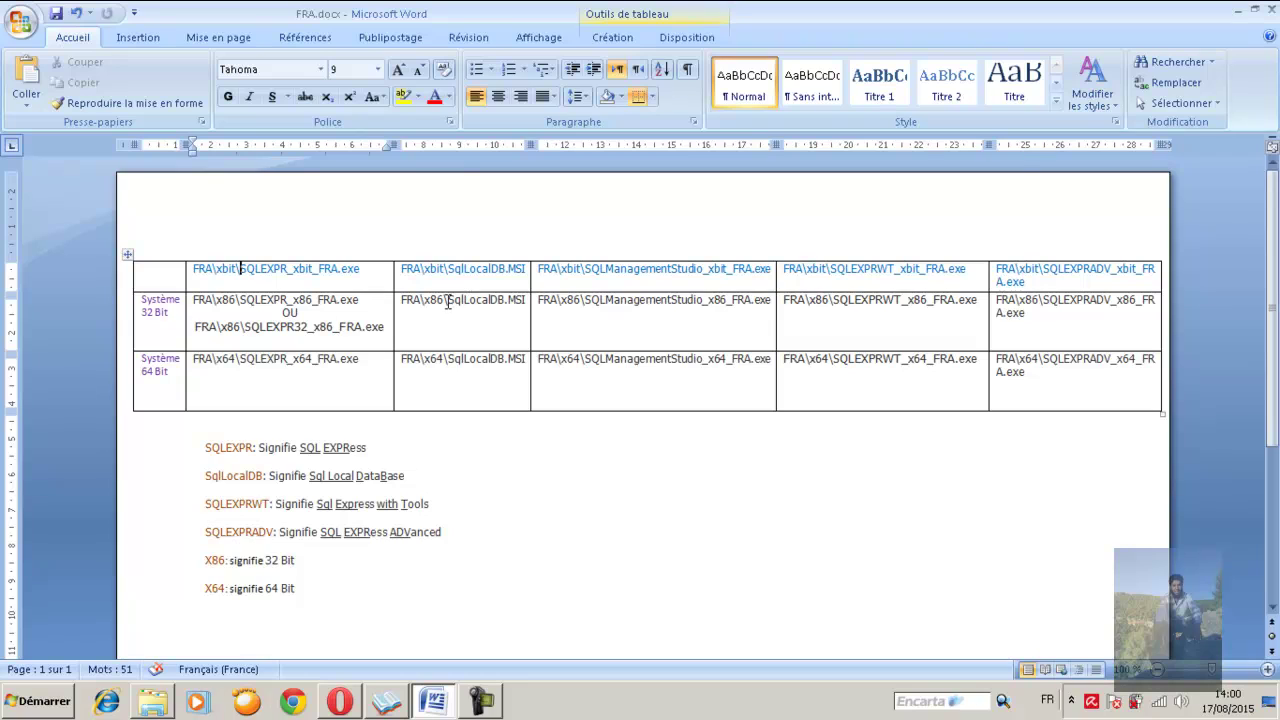
click(475, 270)
click(870, 270)
click(1084, 270)
click(566, 270)
key(Down)
click(145, 314)
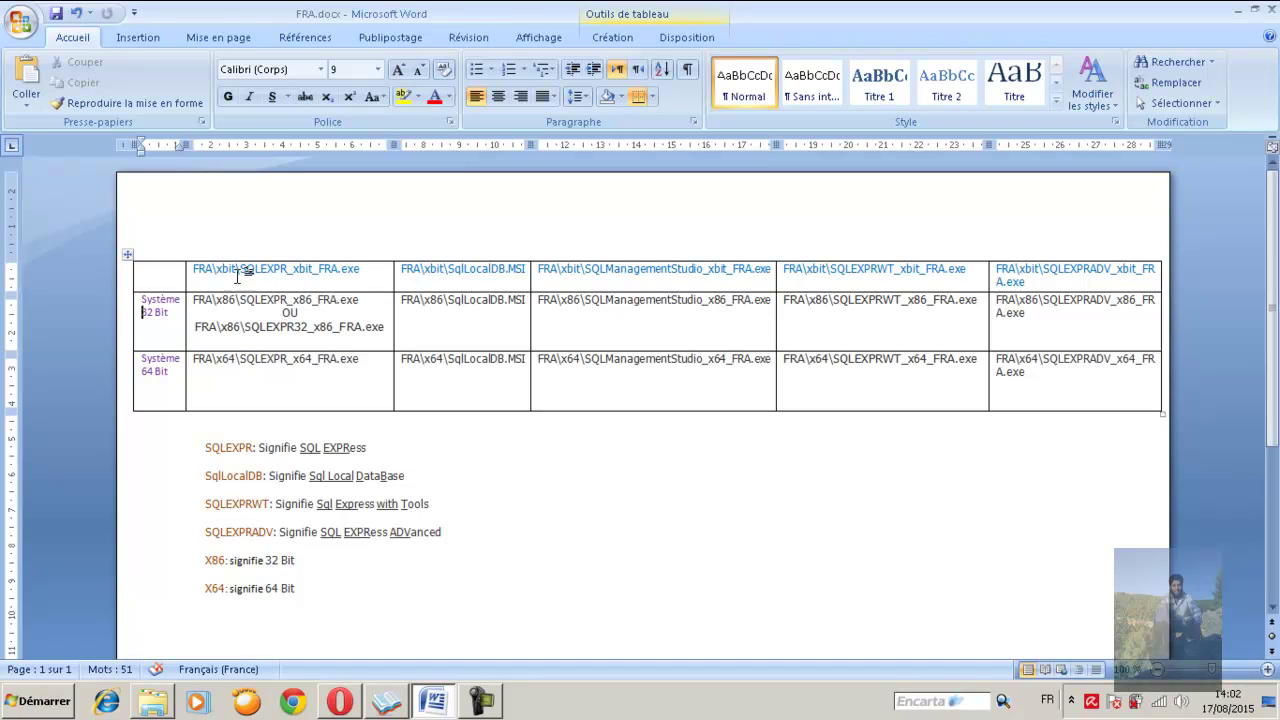
Select the SqlLocalDB.MSI column in the FRA.docx file table
click(195, 270)
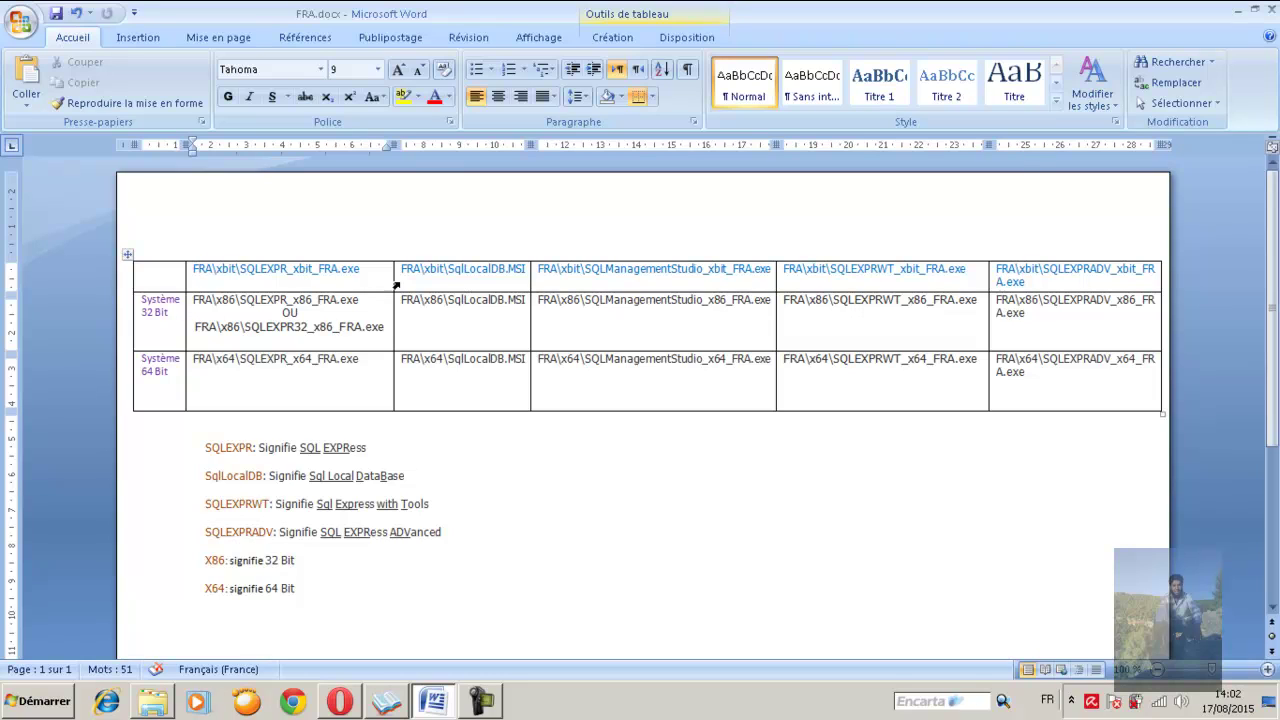
click(463, 258)
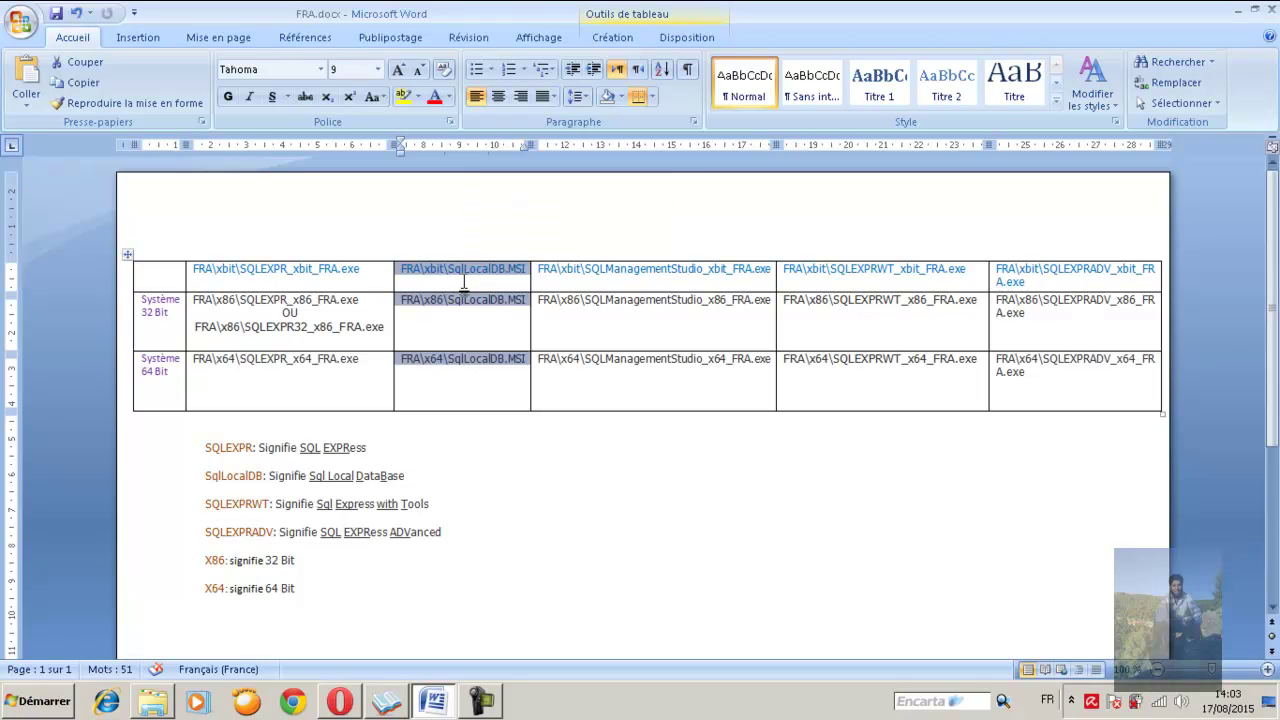
click(465, 288)
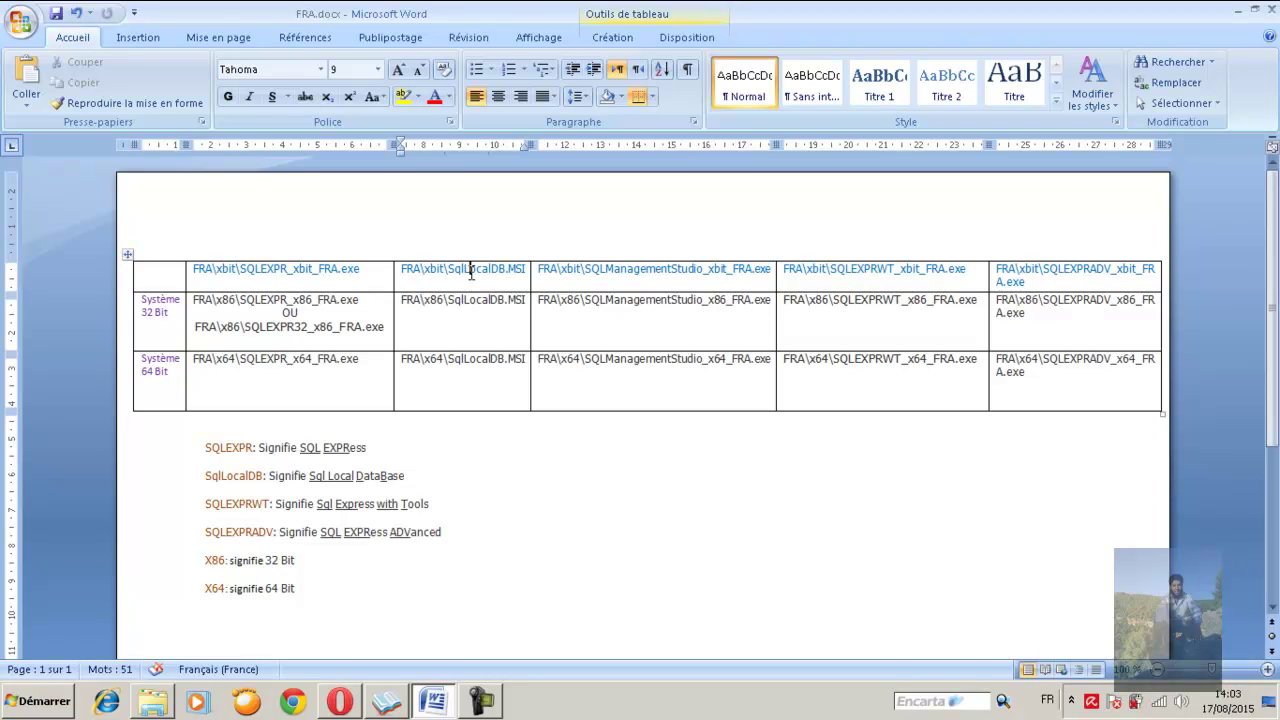
click(466, 258)
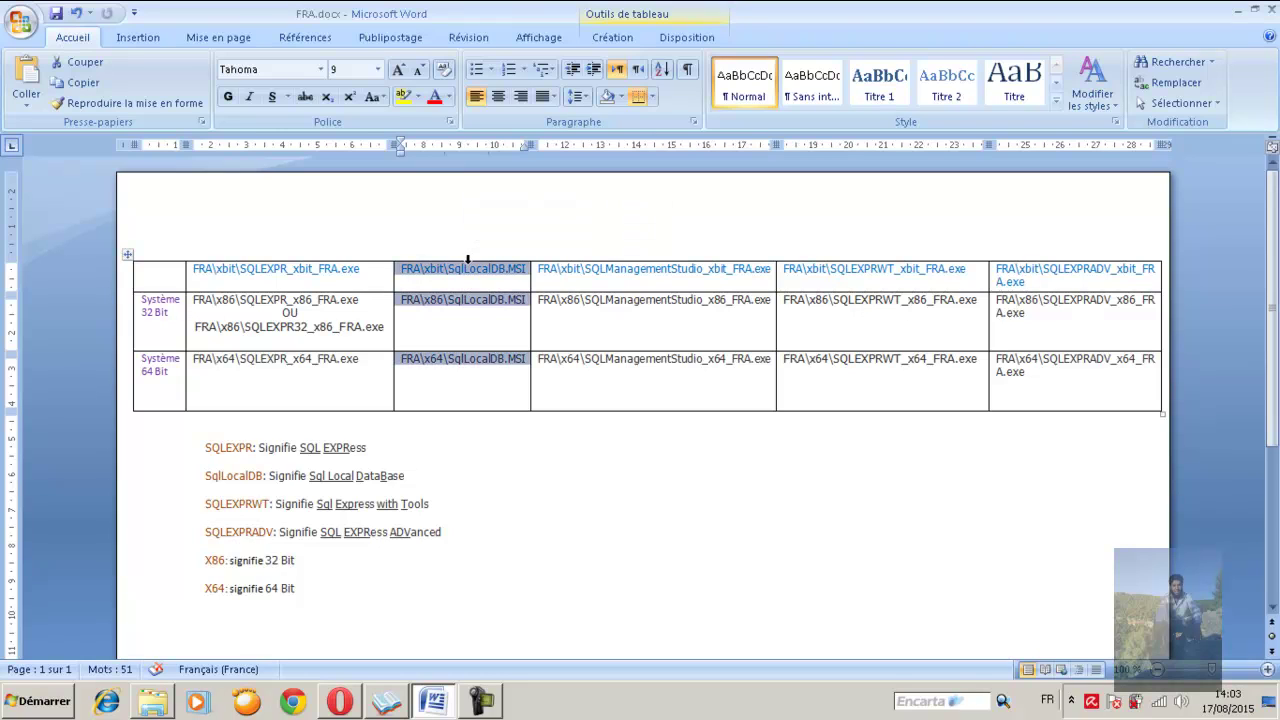
Select the SQLManagementStudio, SQLEXPRWT, SQLEXPR and SQLEXPRADV columns in turn
click(642, 258)
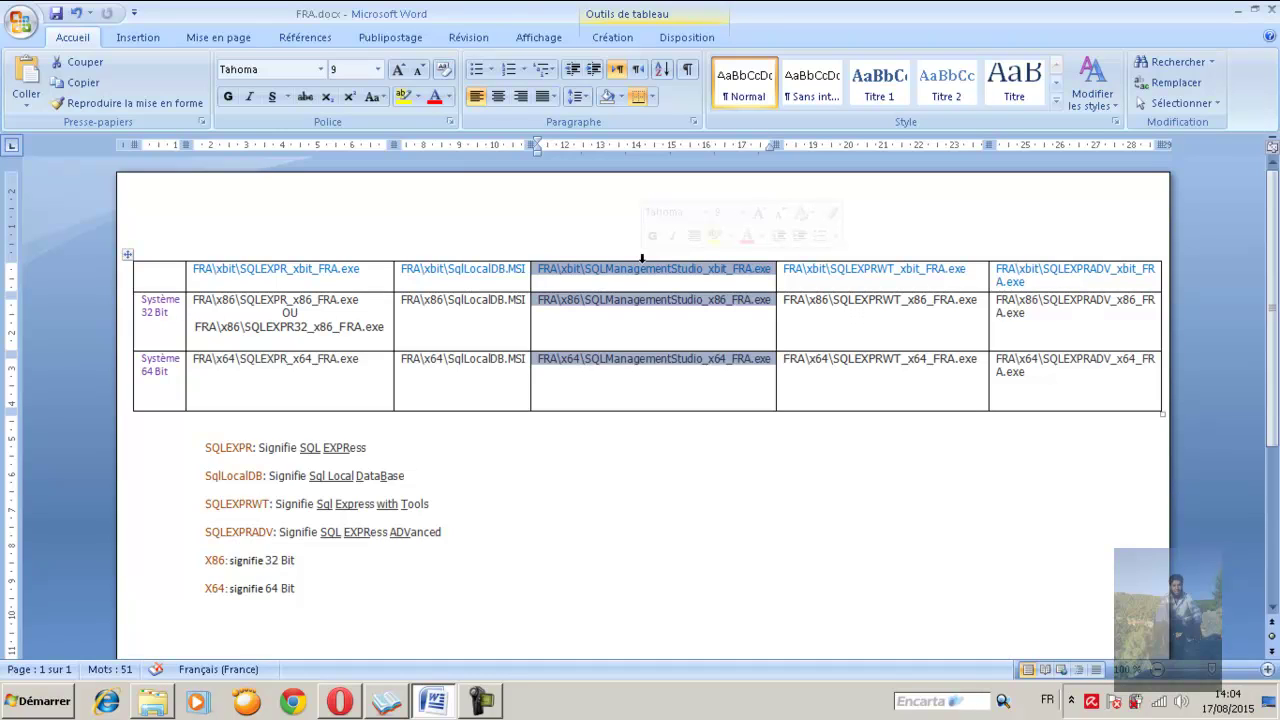
click(863, 258)
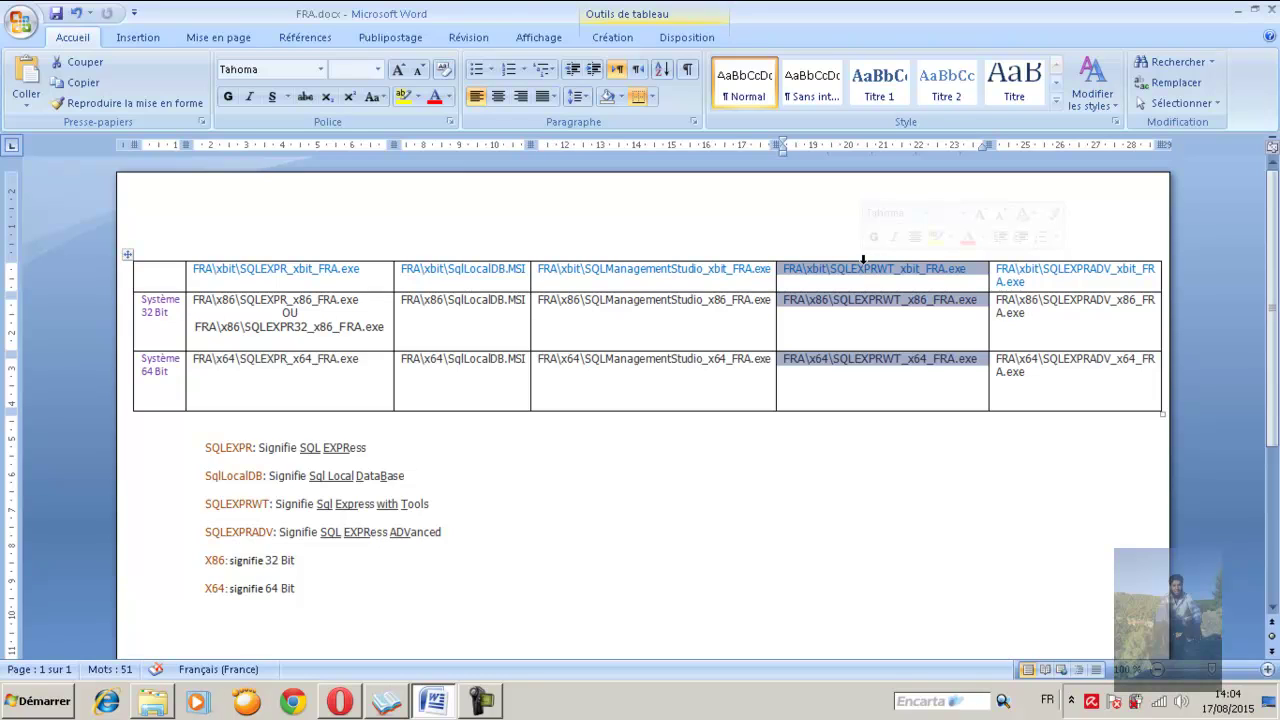
click(288, 257)
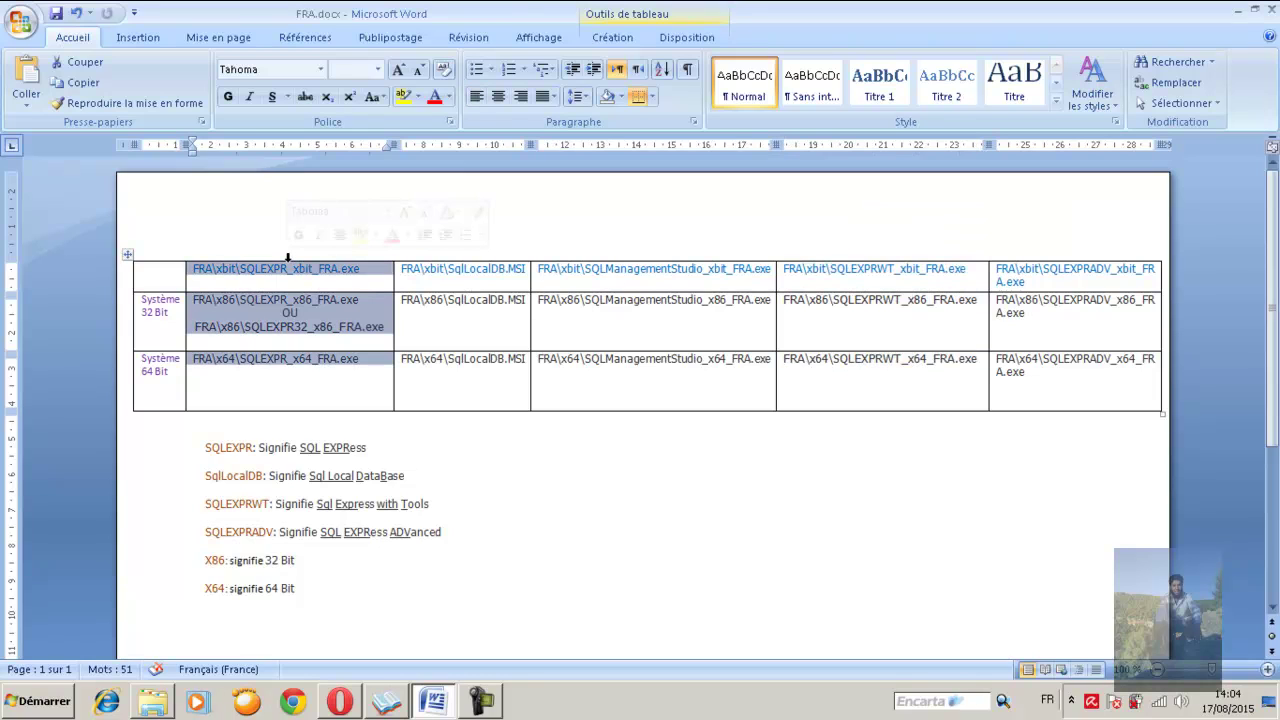
click(660, 258)
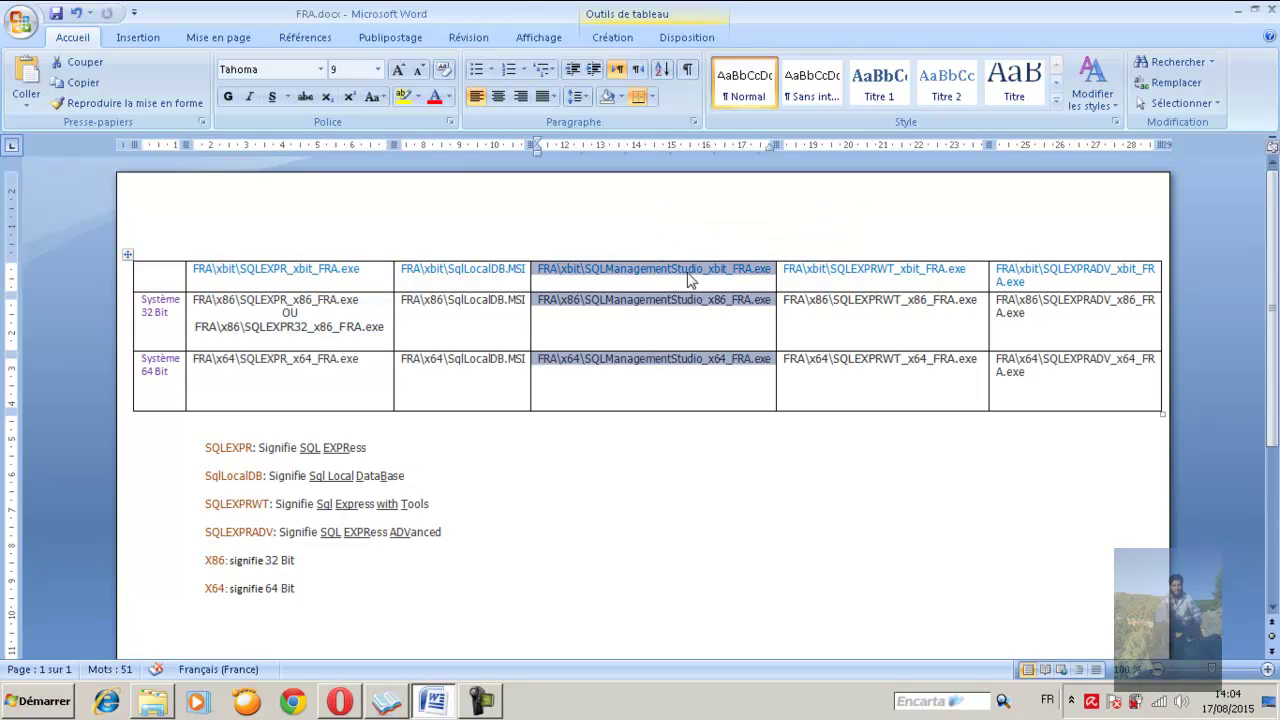
click(1054, 259)
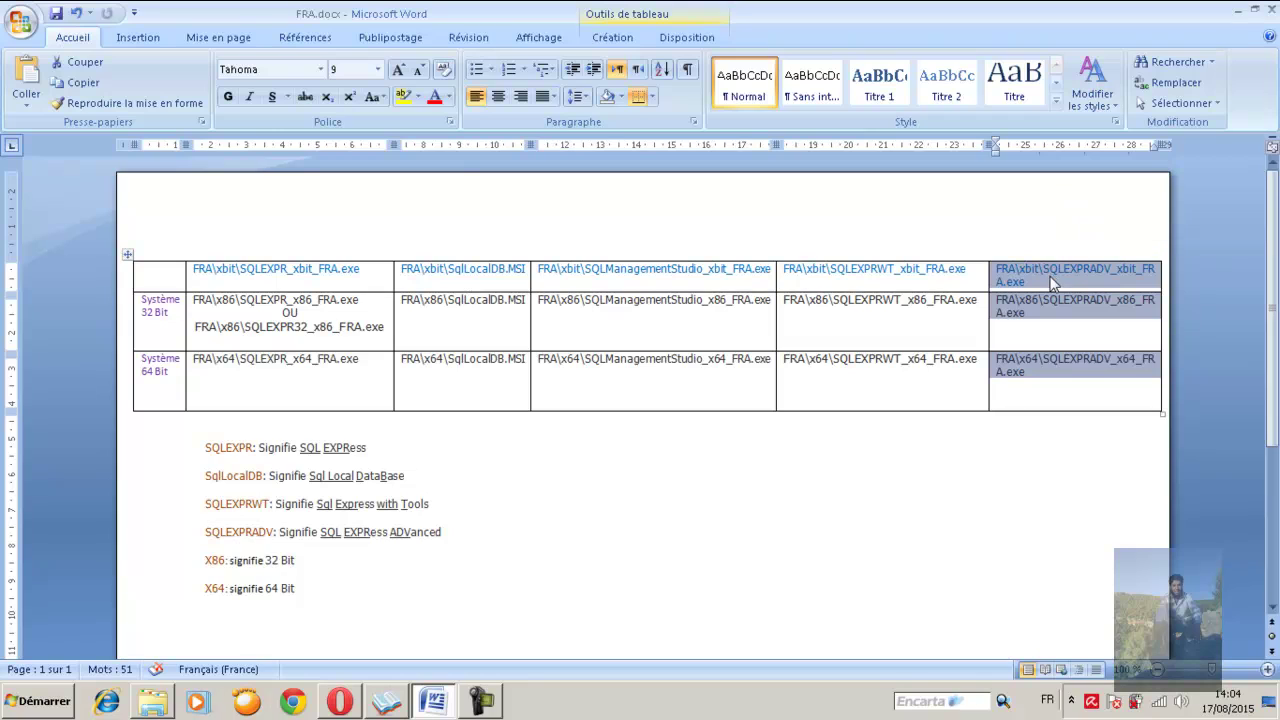
click(278, 266)
Go through SQLEXPR, SQLManagementStudio and SQLEXPRADV again, ending on the SQLEXPRWT column
click(280, 255)
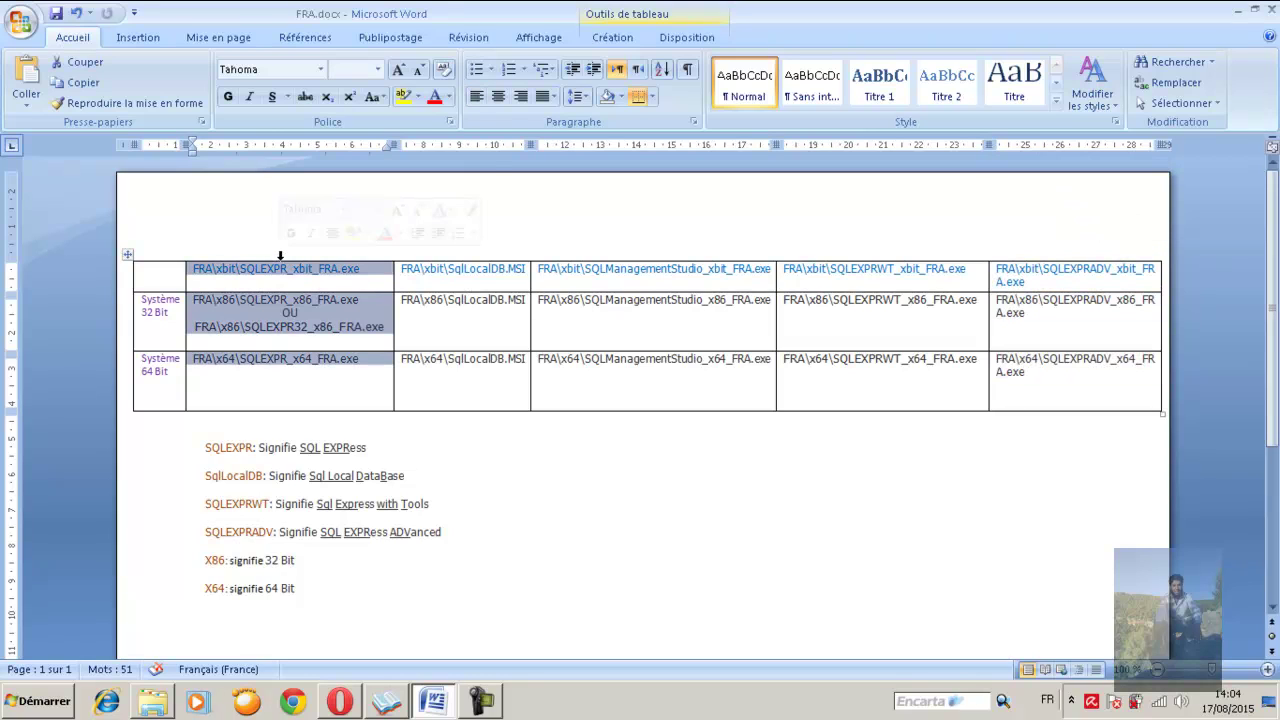
click(645, 256)
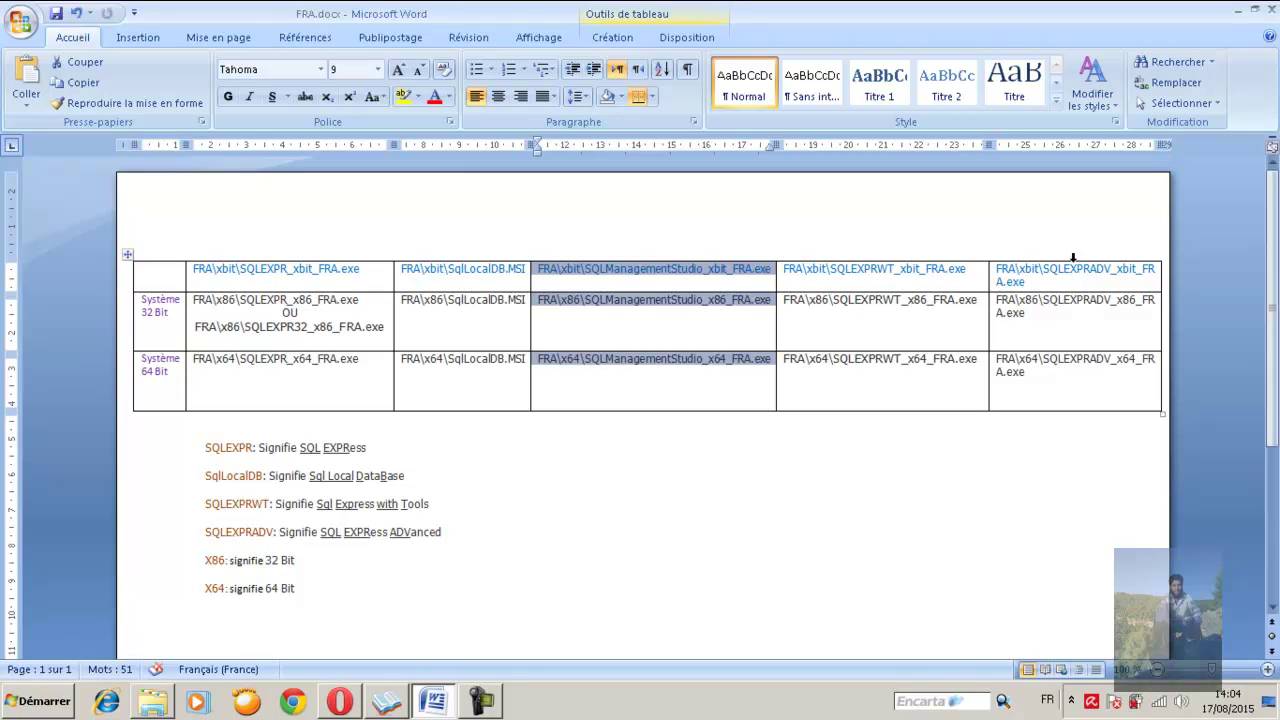
click(1073, 258)
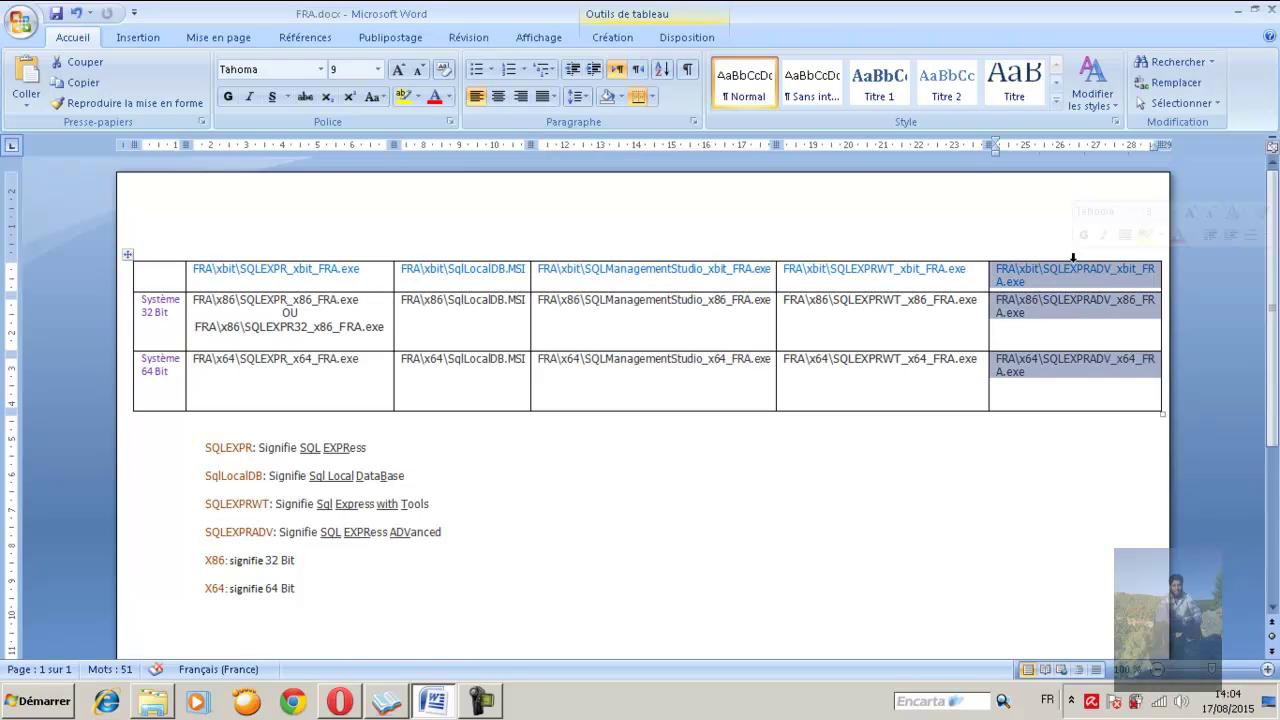
click(883, 258)
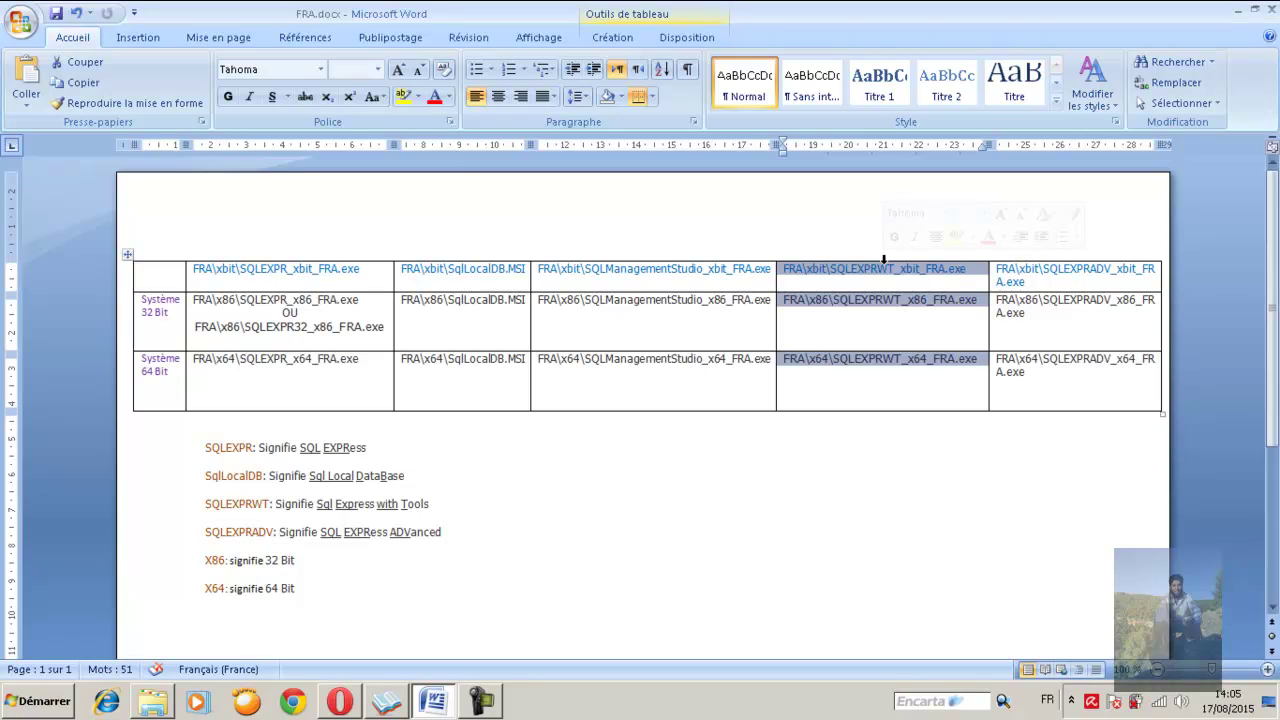
click(879, 268)
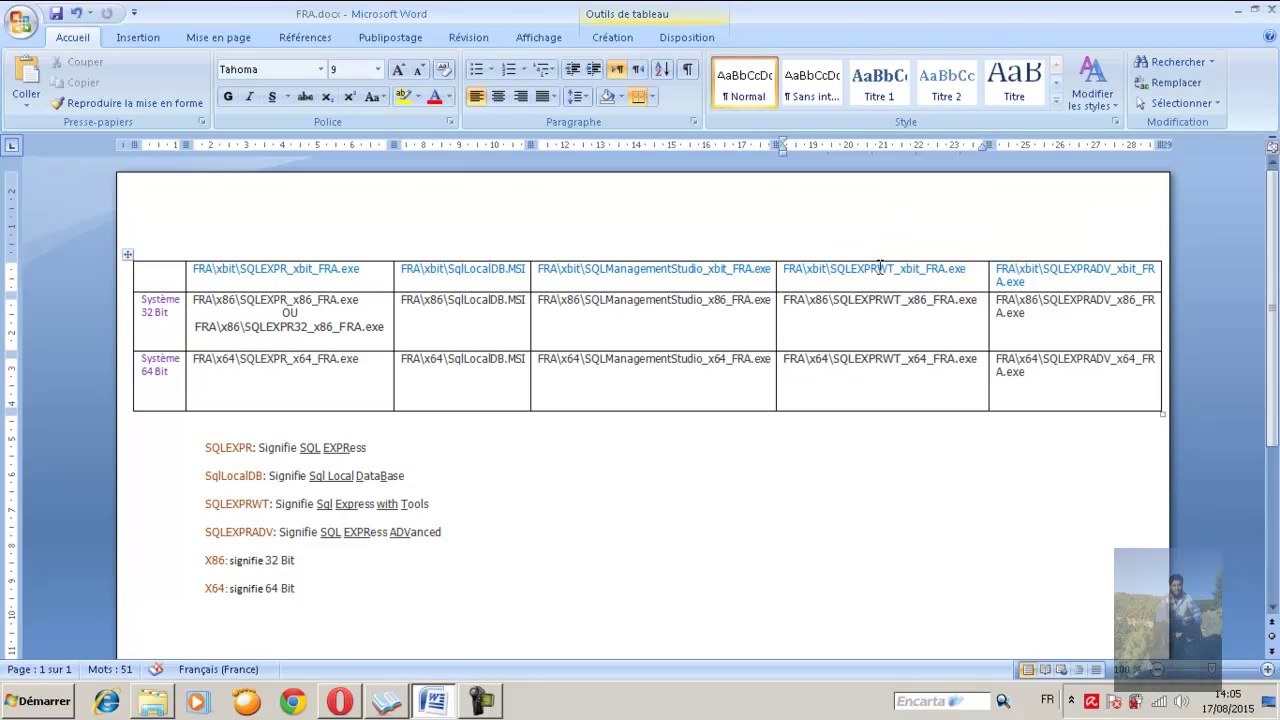
click(880, 259)
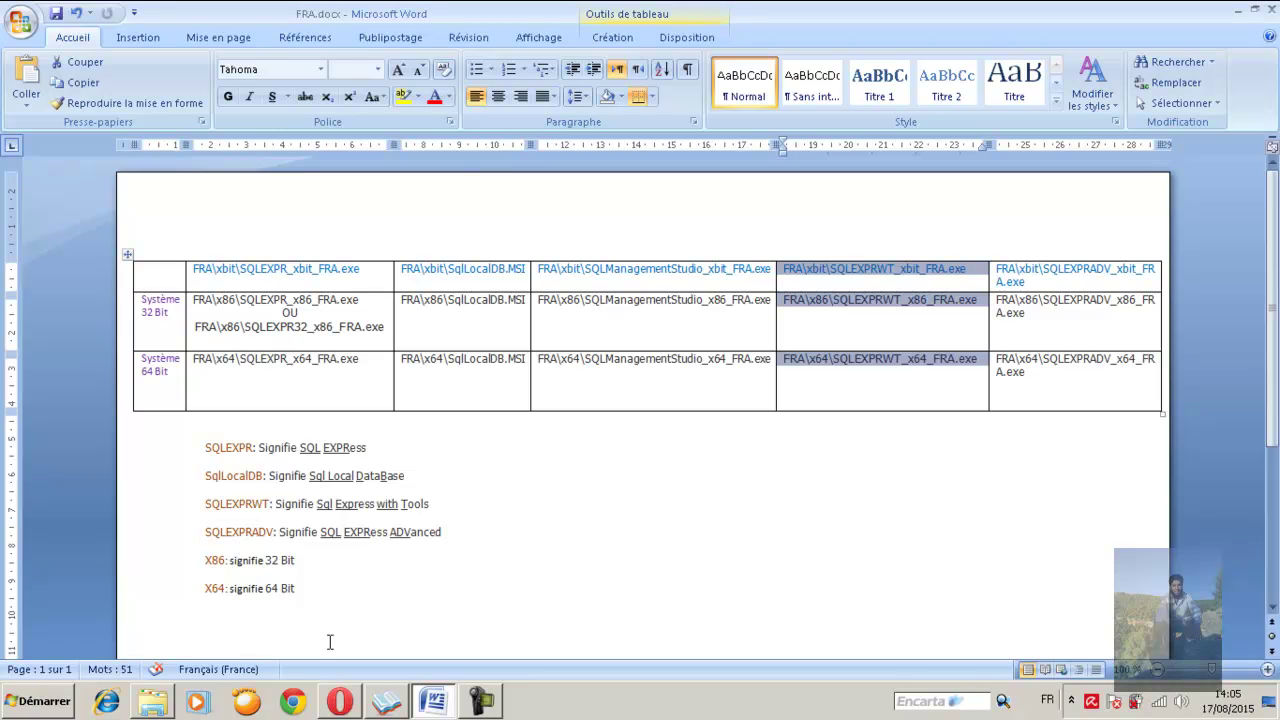
Tick FRA\x86\SQLEXPRWT_x86_FRA.exe (743.0 MB) in Opera's file list and proceed to the thank-you page
click(340, 704)
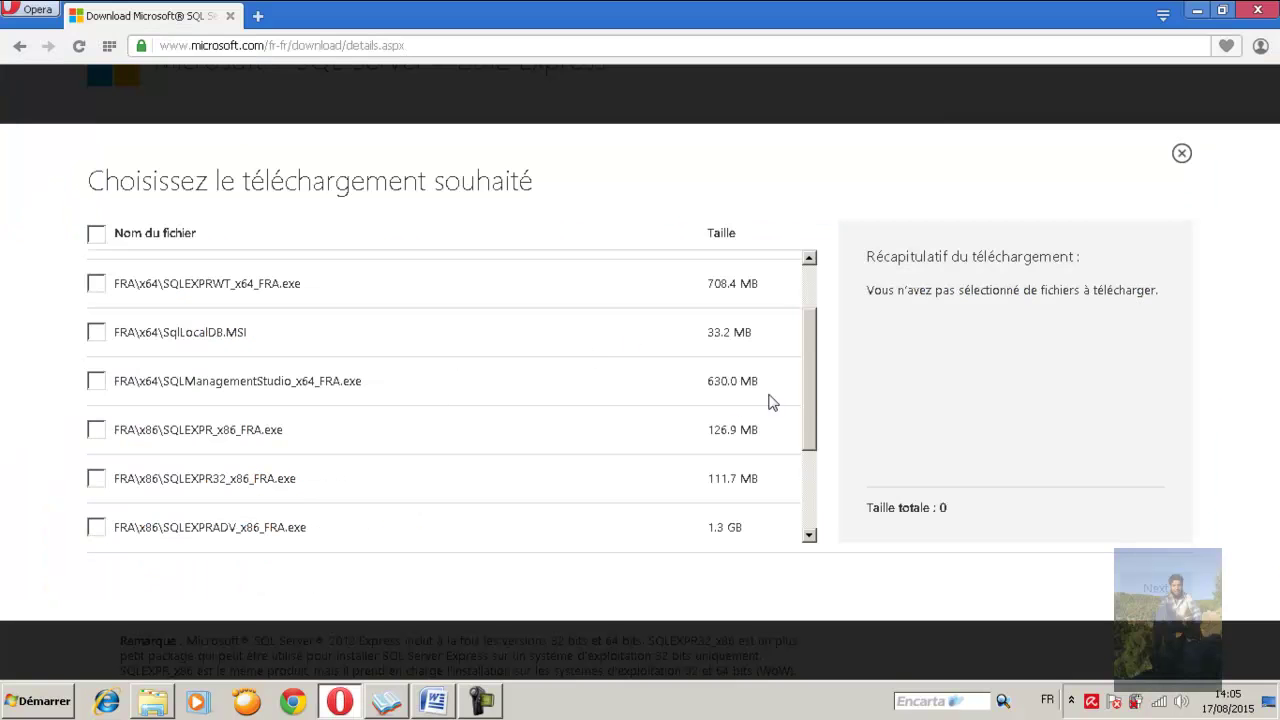
drag(812, 395, 811, 471)
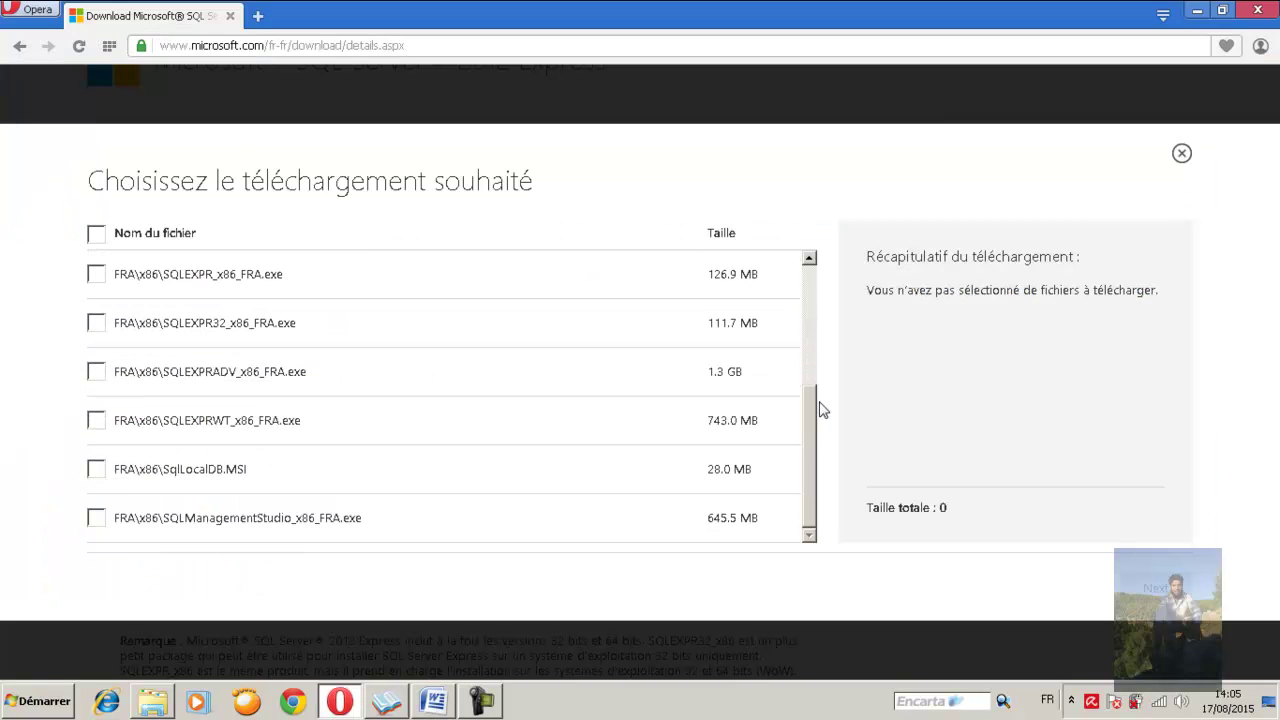
click(97, 421)
drag(168, 420, 252, 425)
click(245, 424)
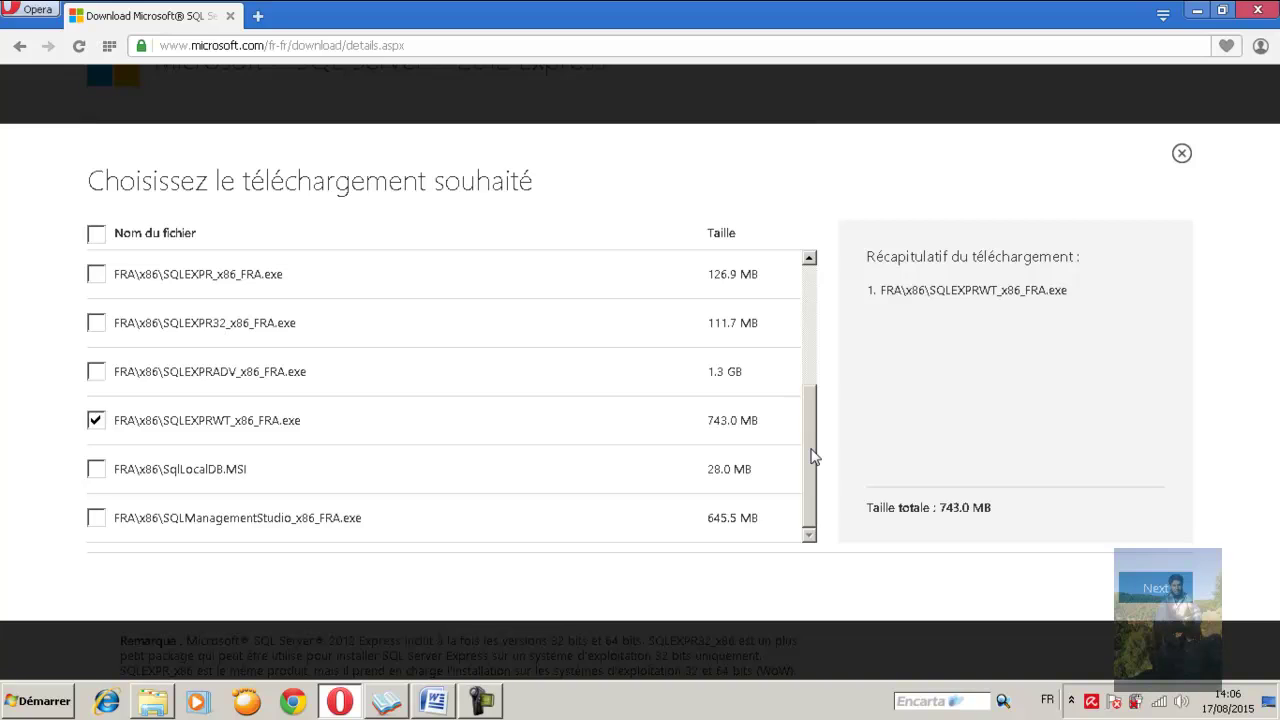
drag(811, 456, 809, 330)
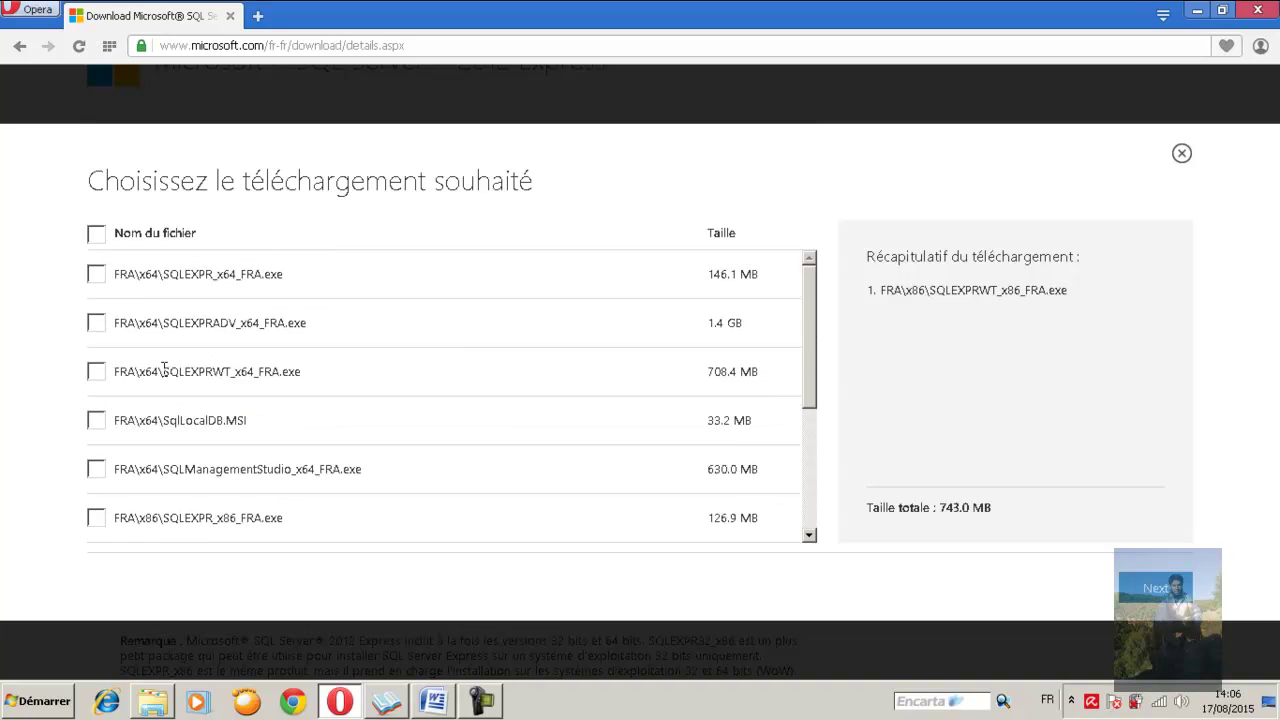
drag(164, 367, 254, 376)
drag(811, 371, 812, 510)
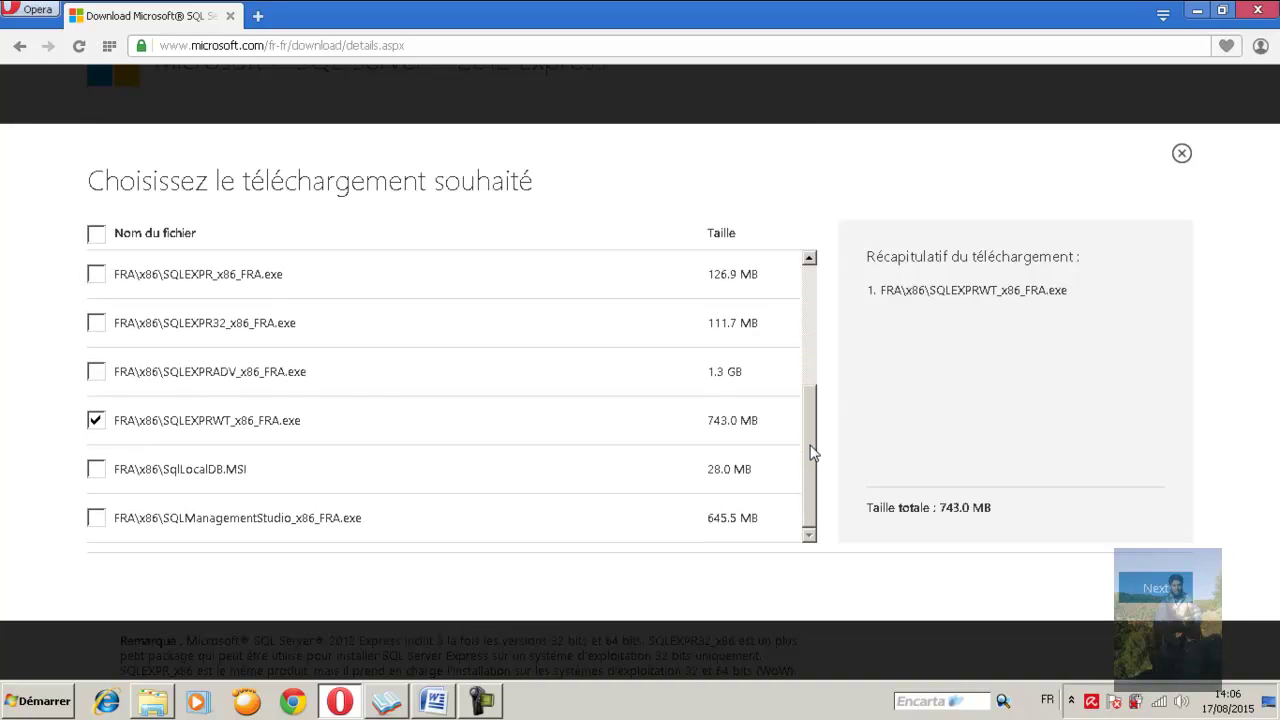
click(1157, 591)
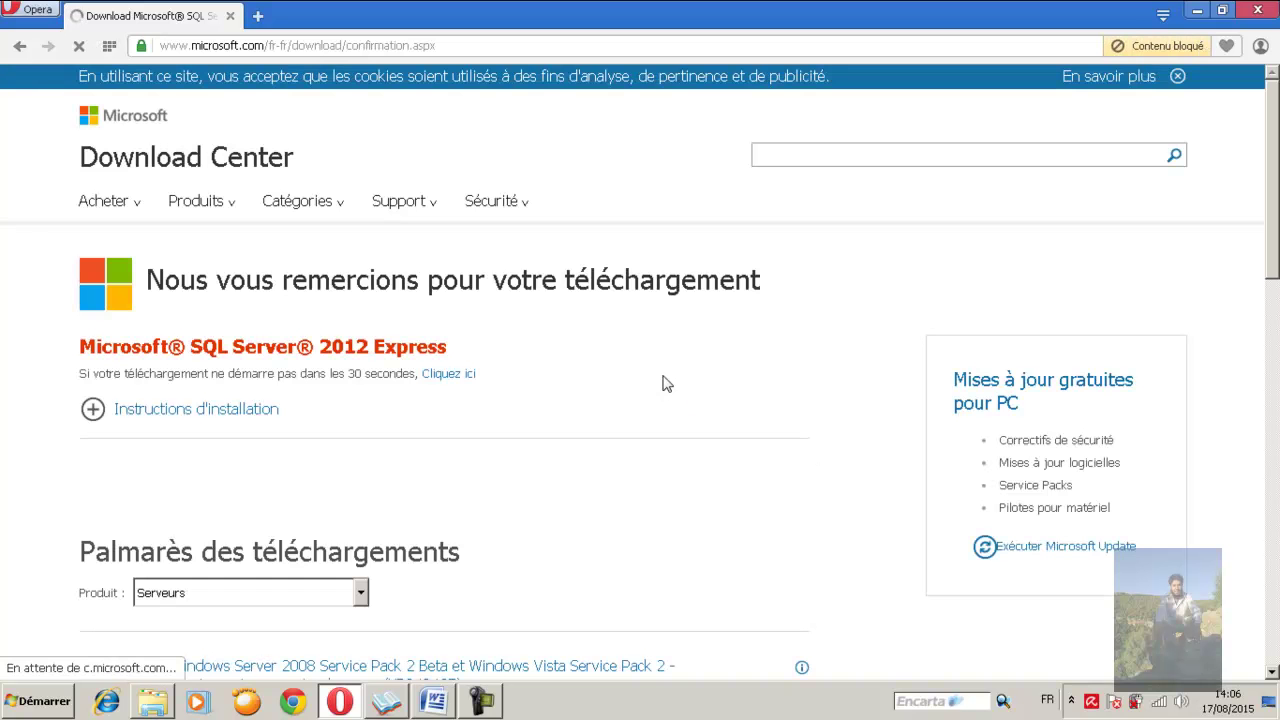
Show the list of files to download manually and scroll to the x86 files
double_click(352, 377)
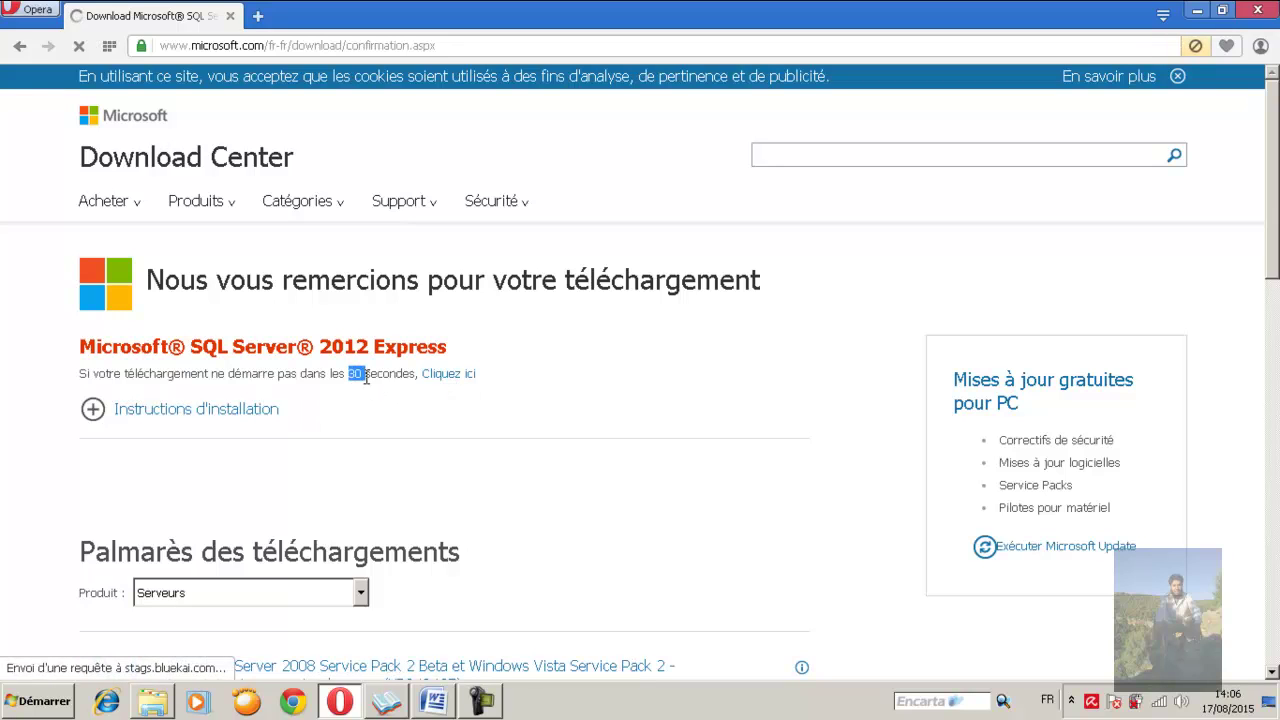
click(453, 376)
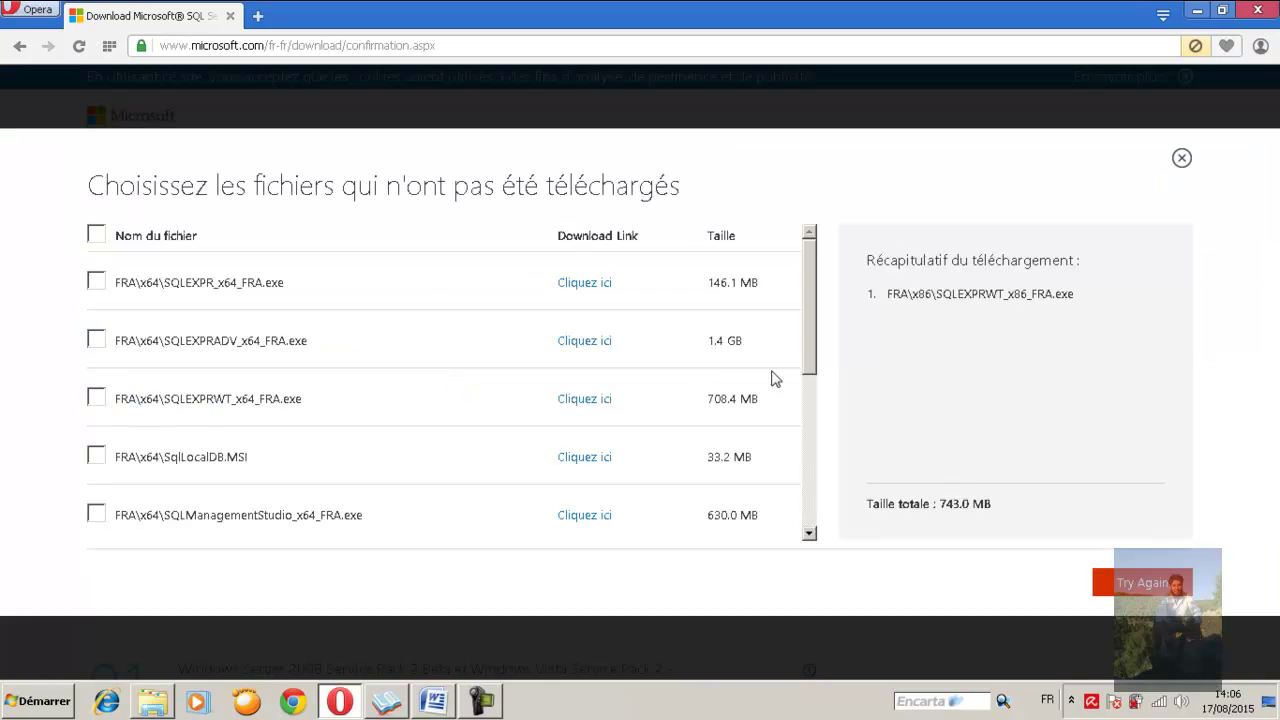
drag(812, 342, 812, 502)
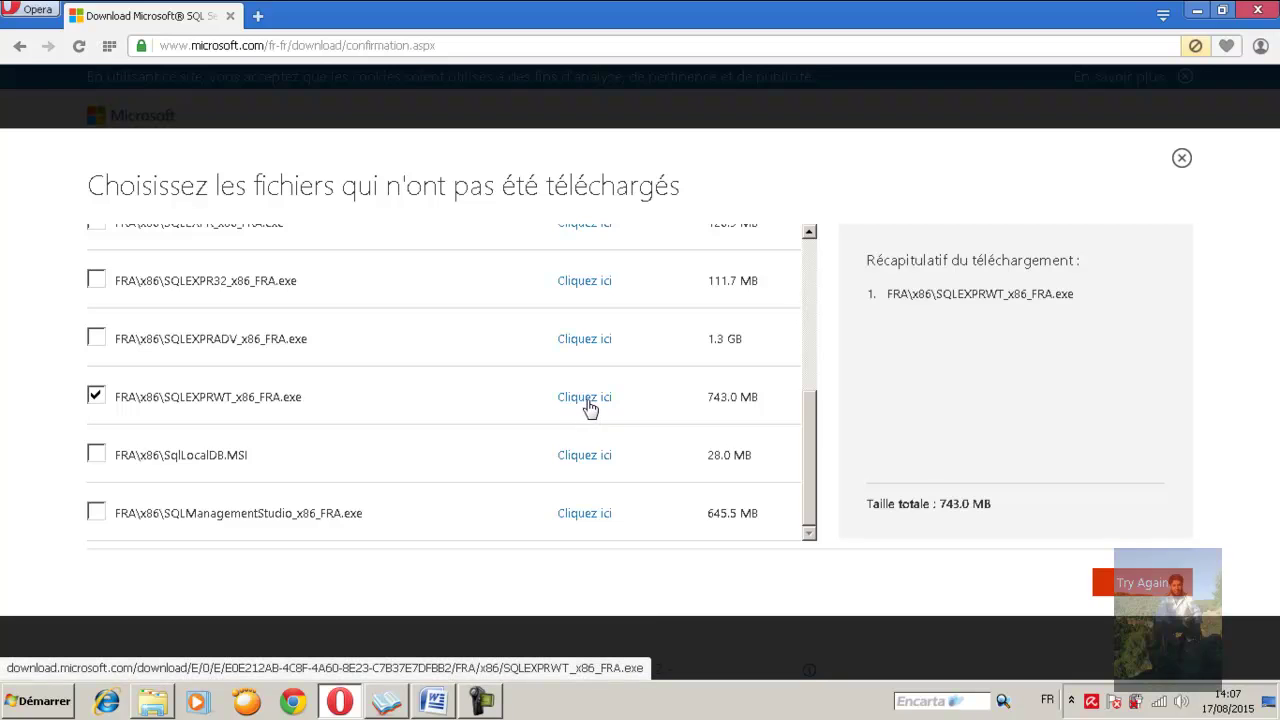
Start the SQLEXPRWT_x86_FRA.exe download, then cancel it twice in the download manager
click(588, 400)
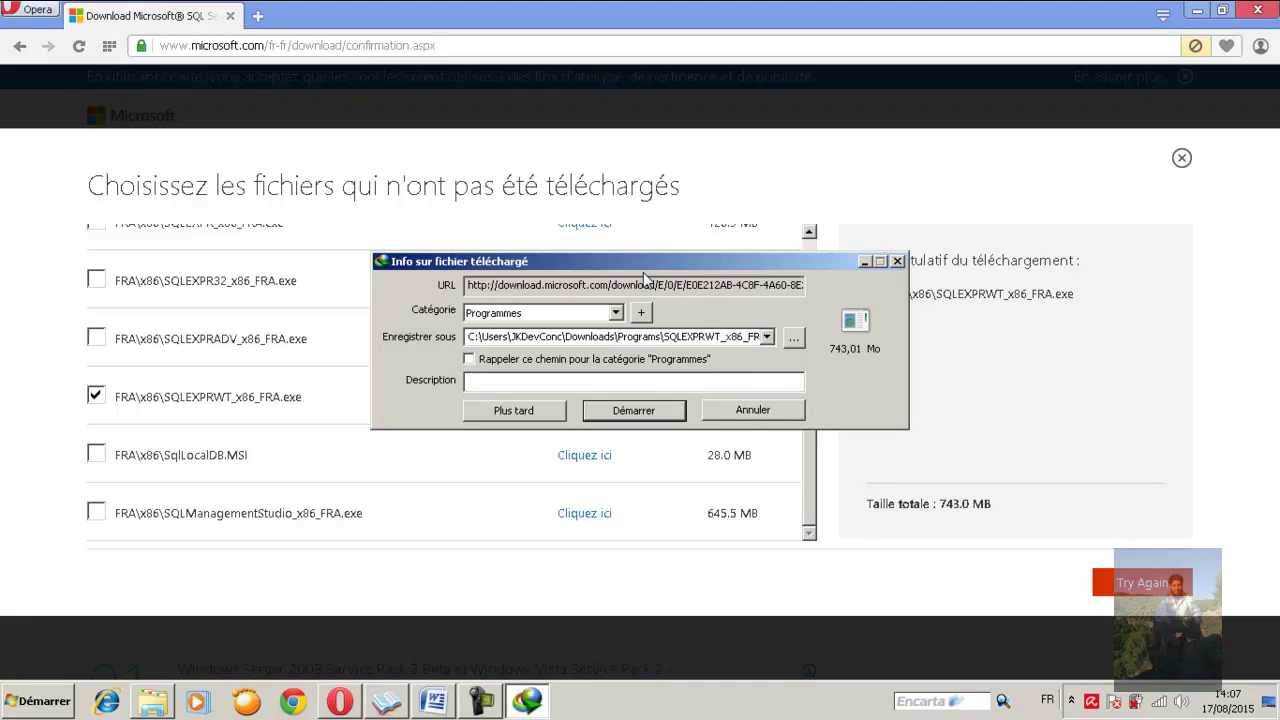
drag(637, 262, 637, 248)
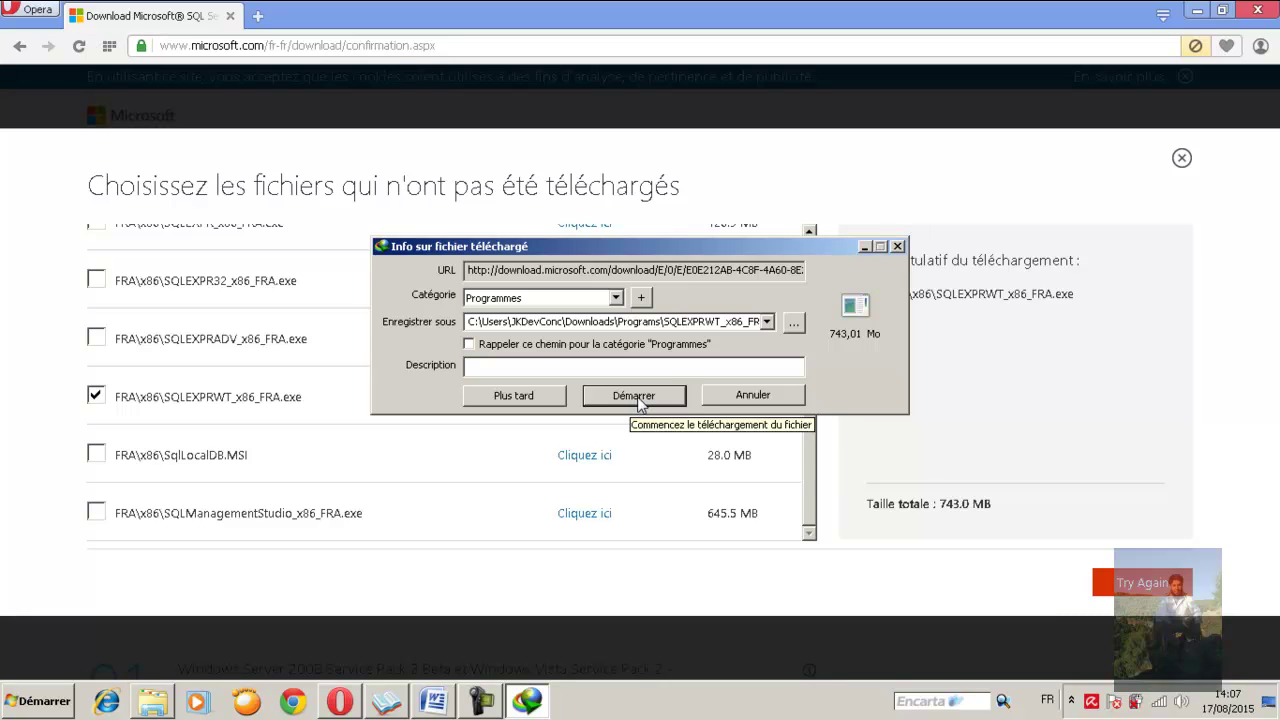
click(753, 396)
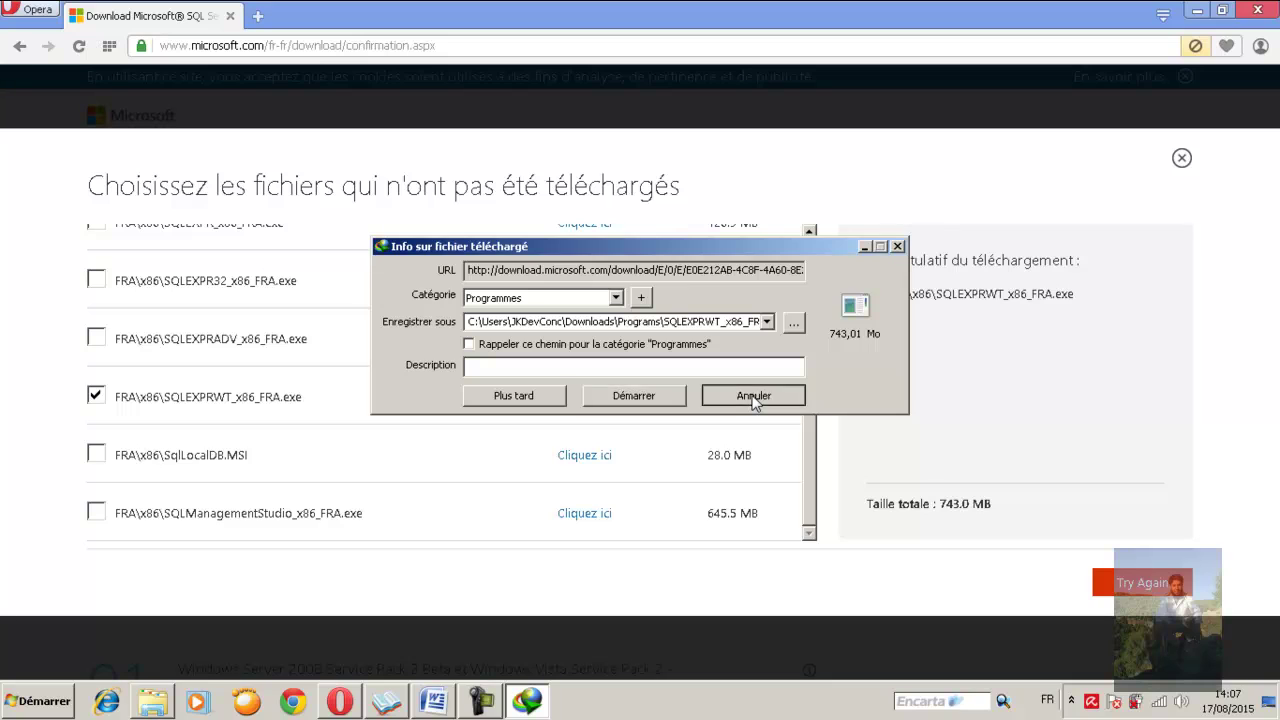
click(686, 429)
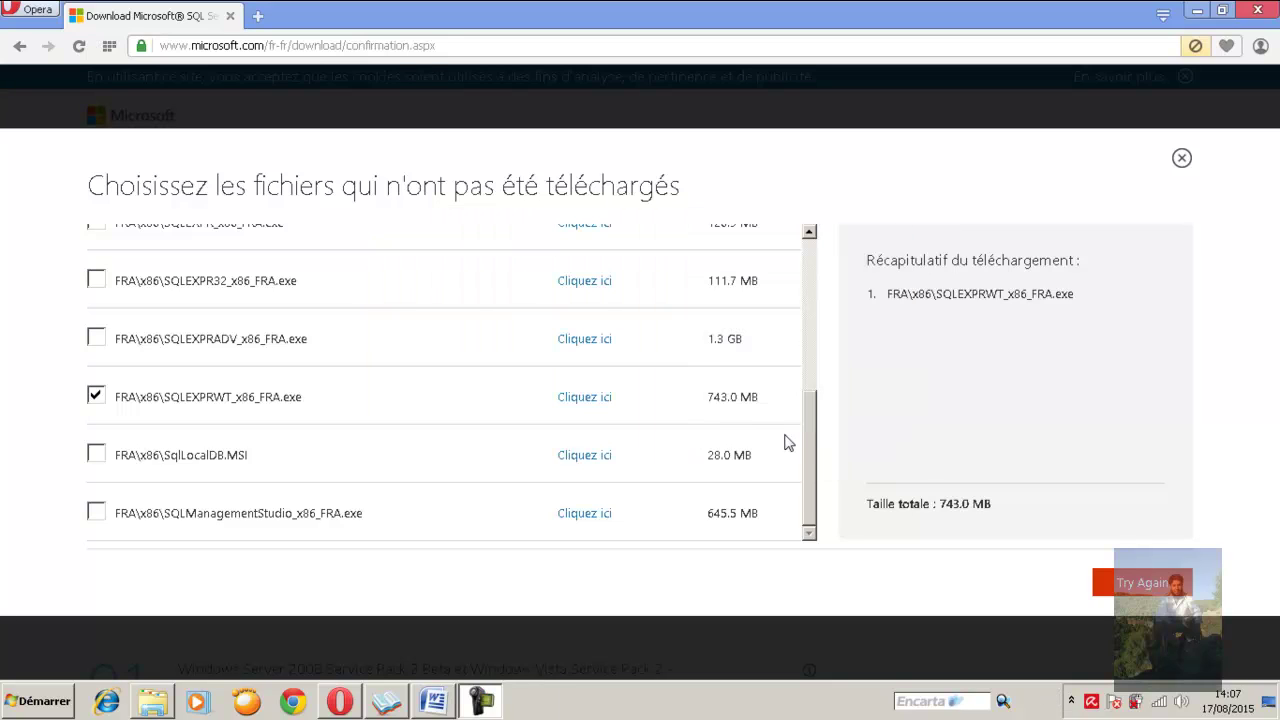
drag(810, 462, 814, 345)
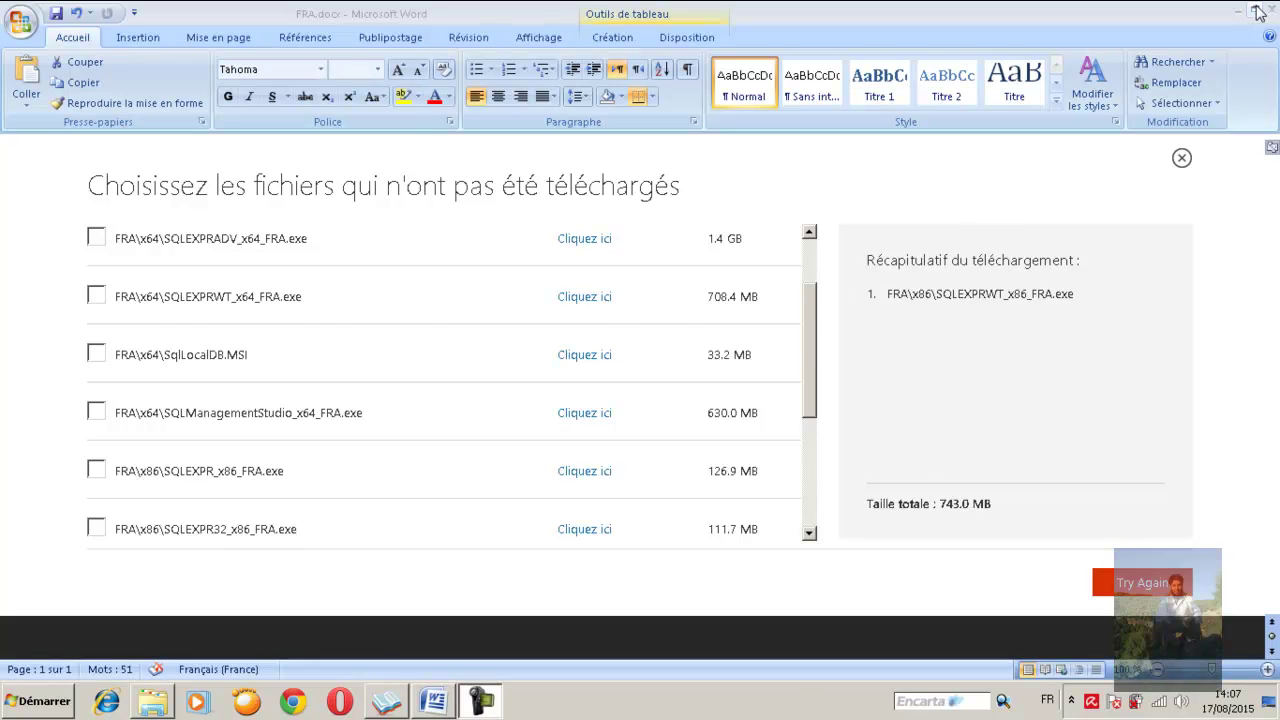
Close Opera and launch SQLEXPRWT_x86_FRA.exe from the desktop
click(1256, 10)
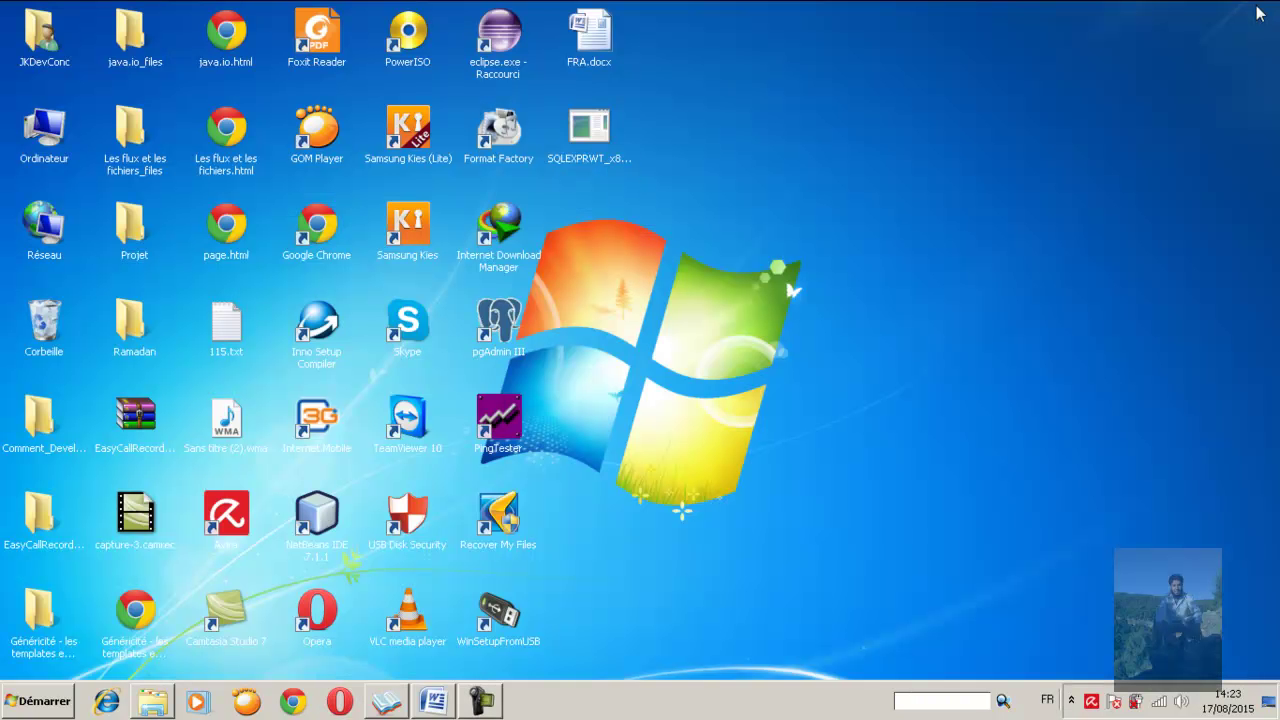
click(590, 145)
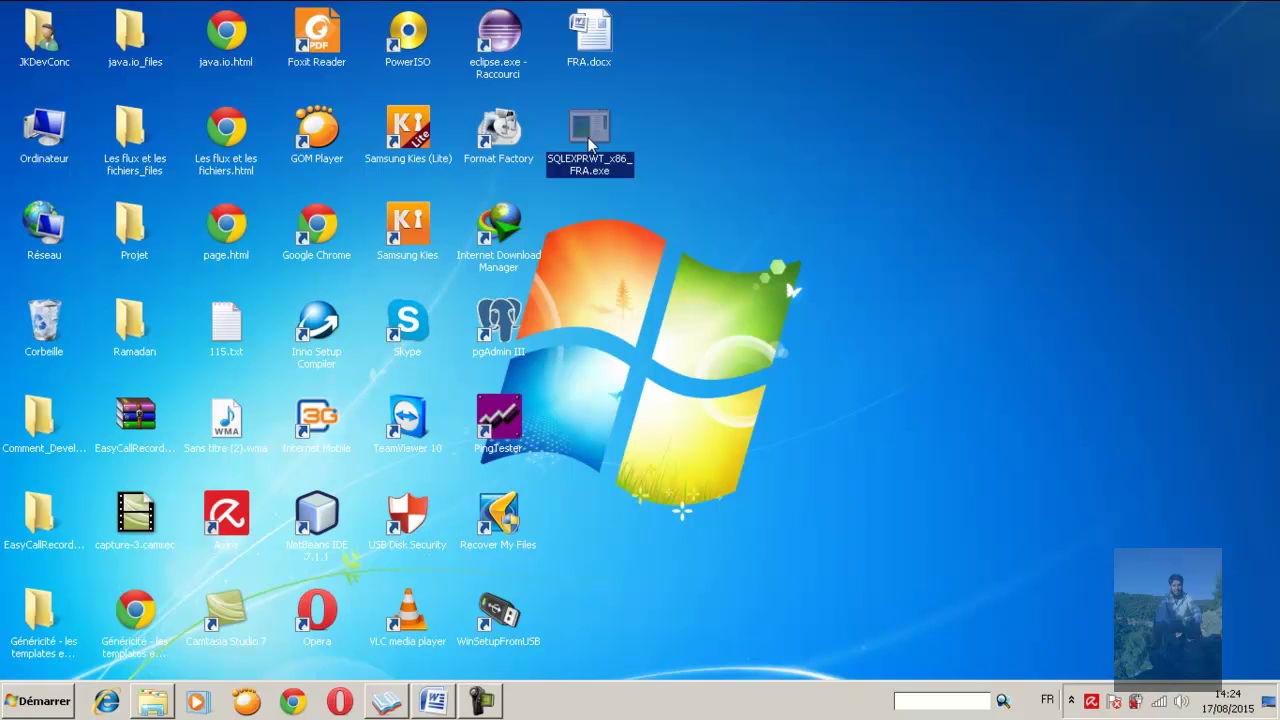
click(599, 218)
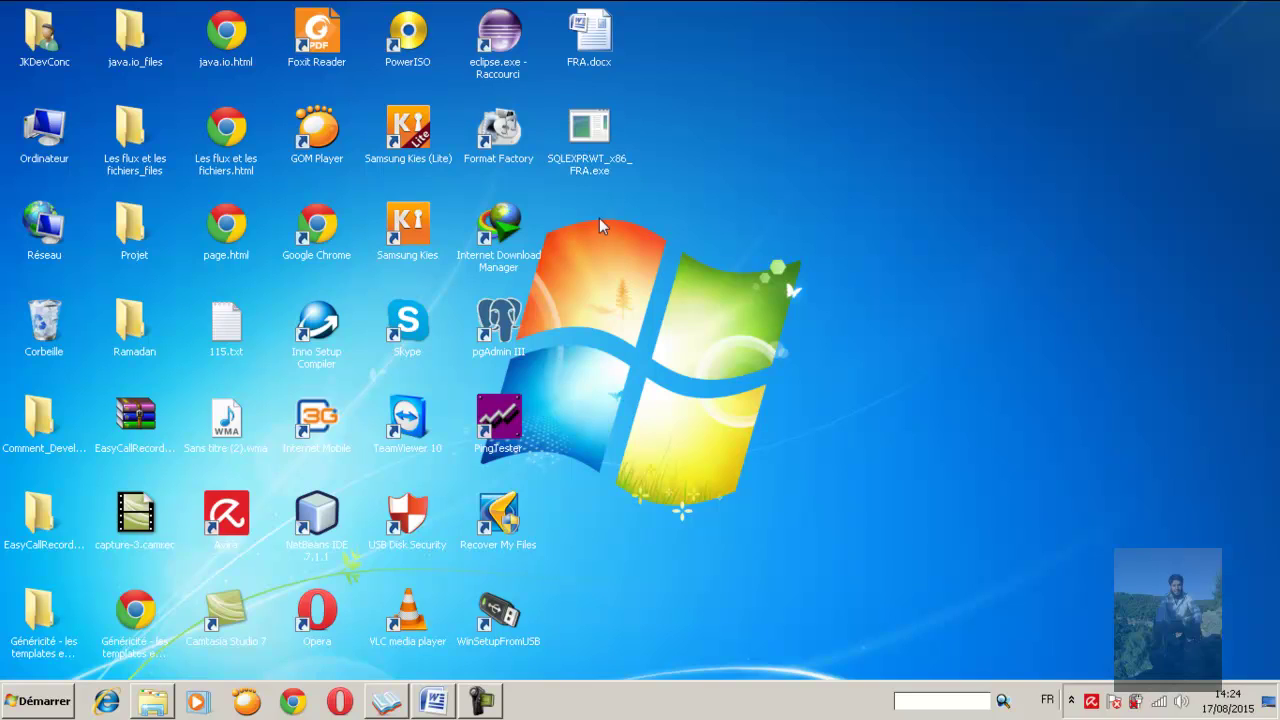
click(590, 147)
double_click(588, 143)
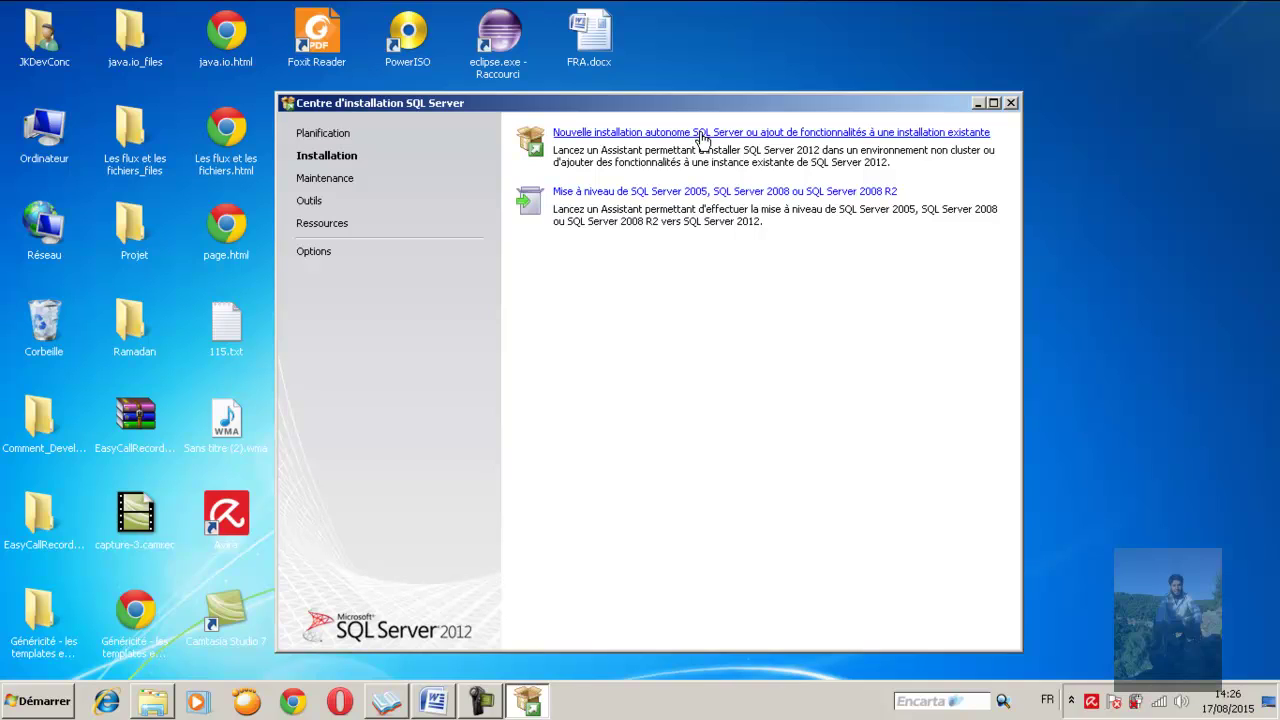
Choose 'Nouvelle installation autonome SQL Server' and reposition the setup window while rules are checked
click(703, 134)
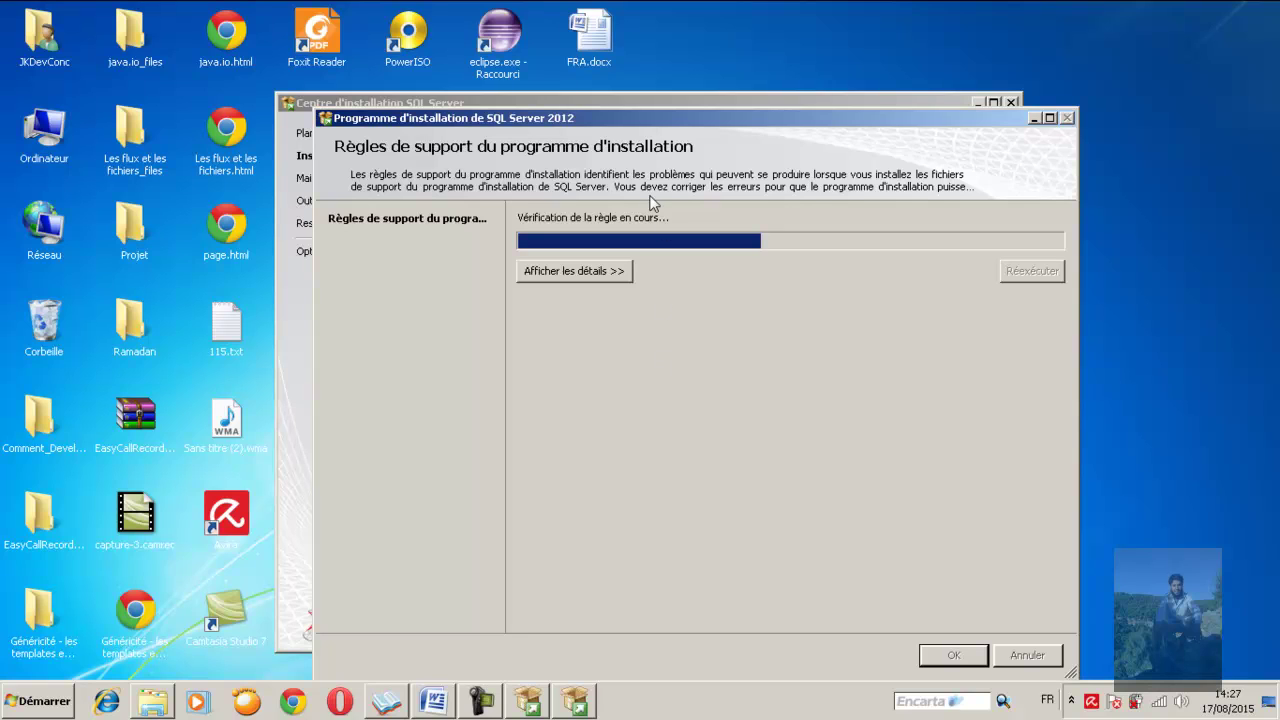
drag(656, 126, 646, 89)
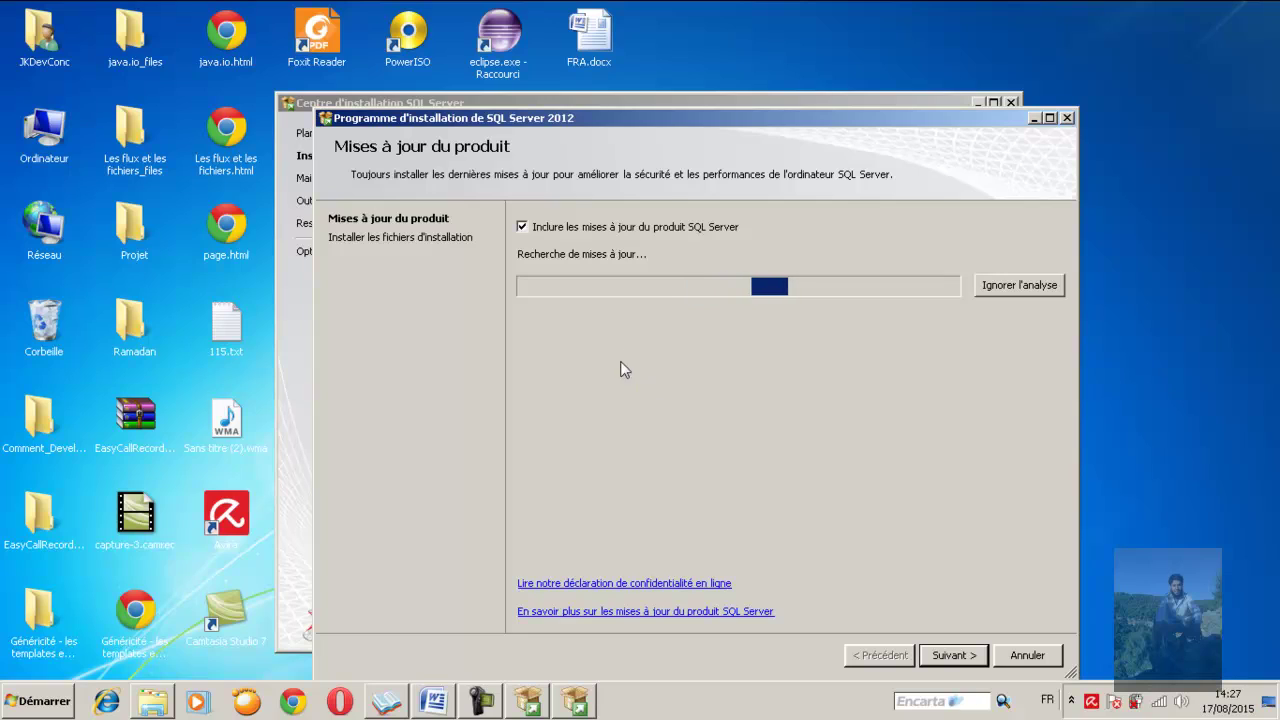
Untick 'Inclure les mises à jour du produit SQL Server' and proceed to the license terms
click(521, 226)
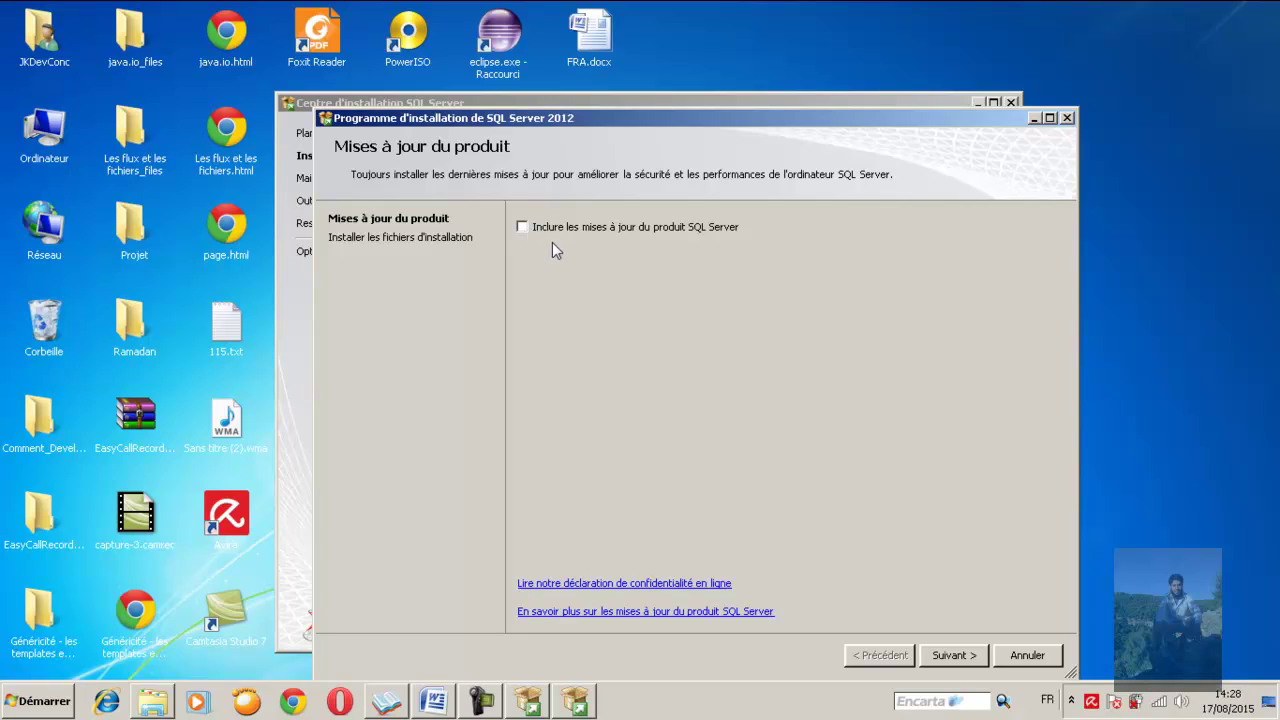
click(953, 657)
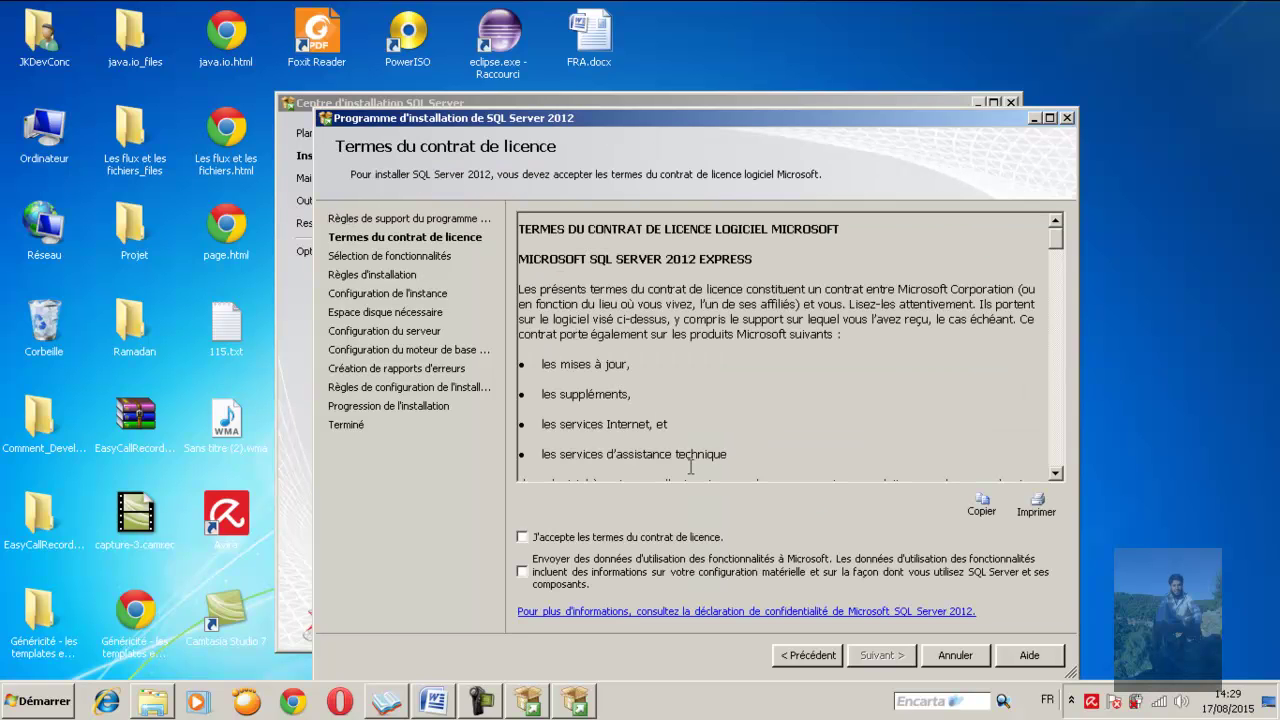
Accept the SQL Server 2012 Express license terms and proceed to Feature Selection
drag(659, 122, 647, 90)
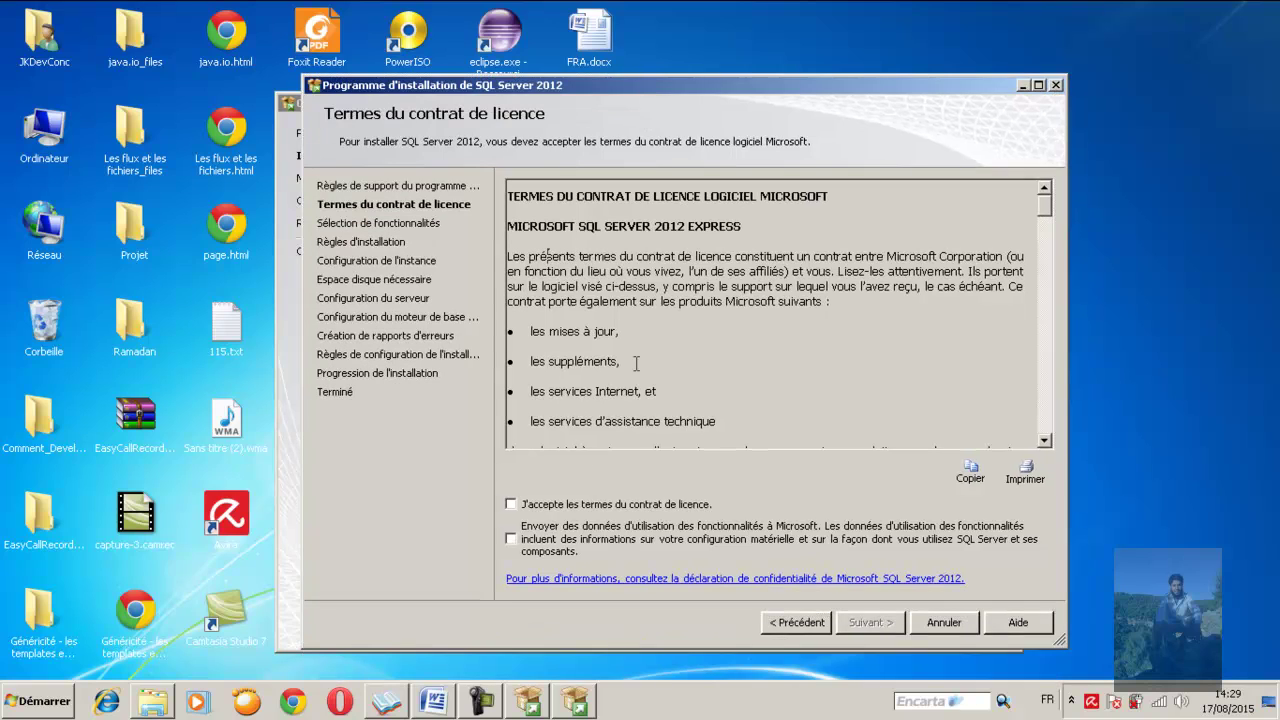
click(511, 505)
click(868, 623)
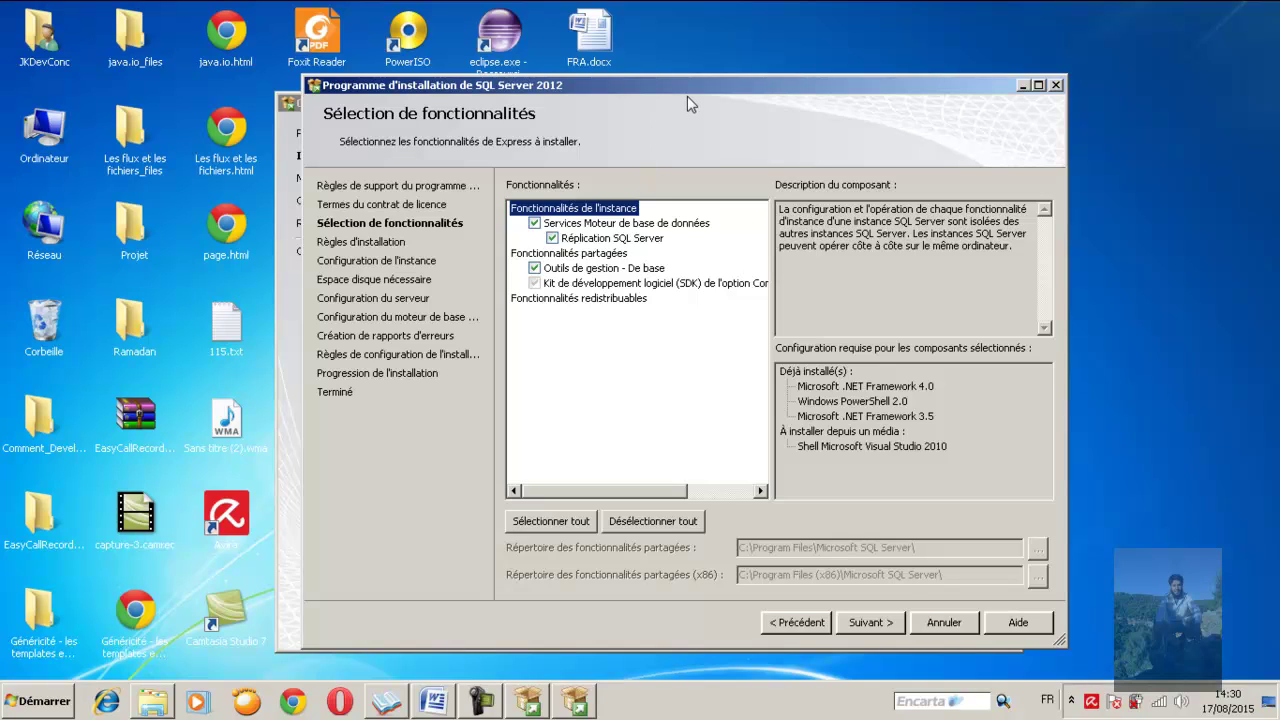
Adjust the feature checkboxes, keeping Database Engine Services selected, and proceed to Instance Configuration
drag(698, 87, 668, 101)
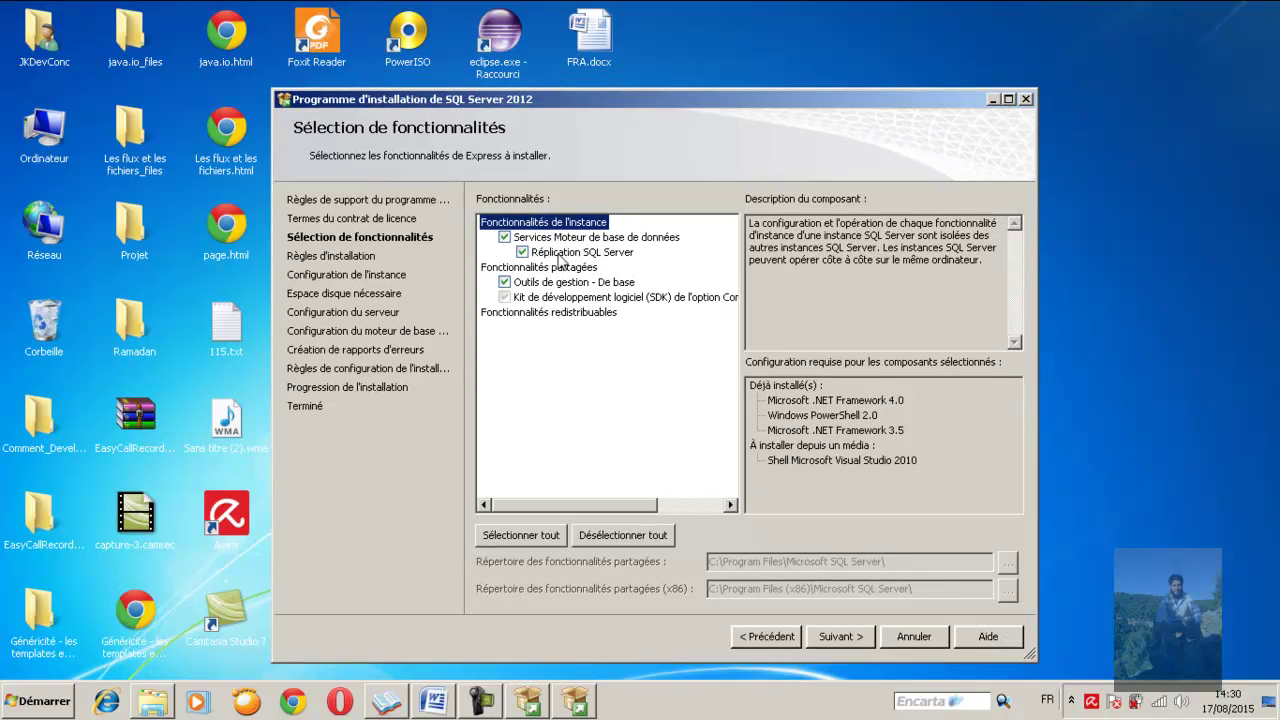
click(504, 238)
click(504, 238)
click(505, 283)
click(505, 283)
click(502, 284)
click(504, 238)
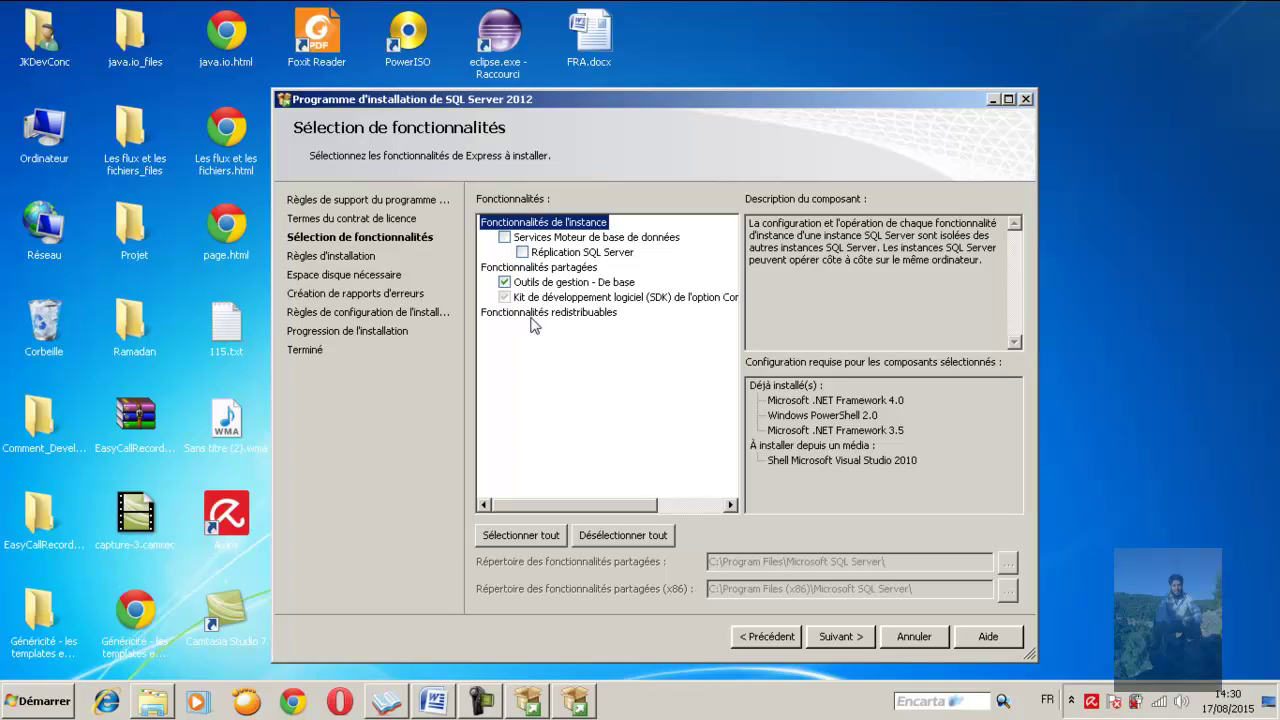
click(505, 238)
click(522, 252)
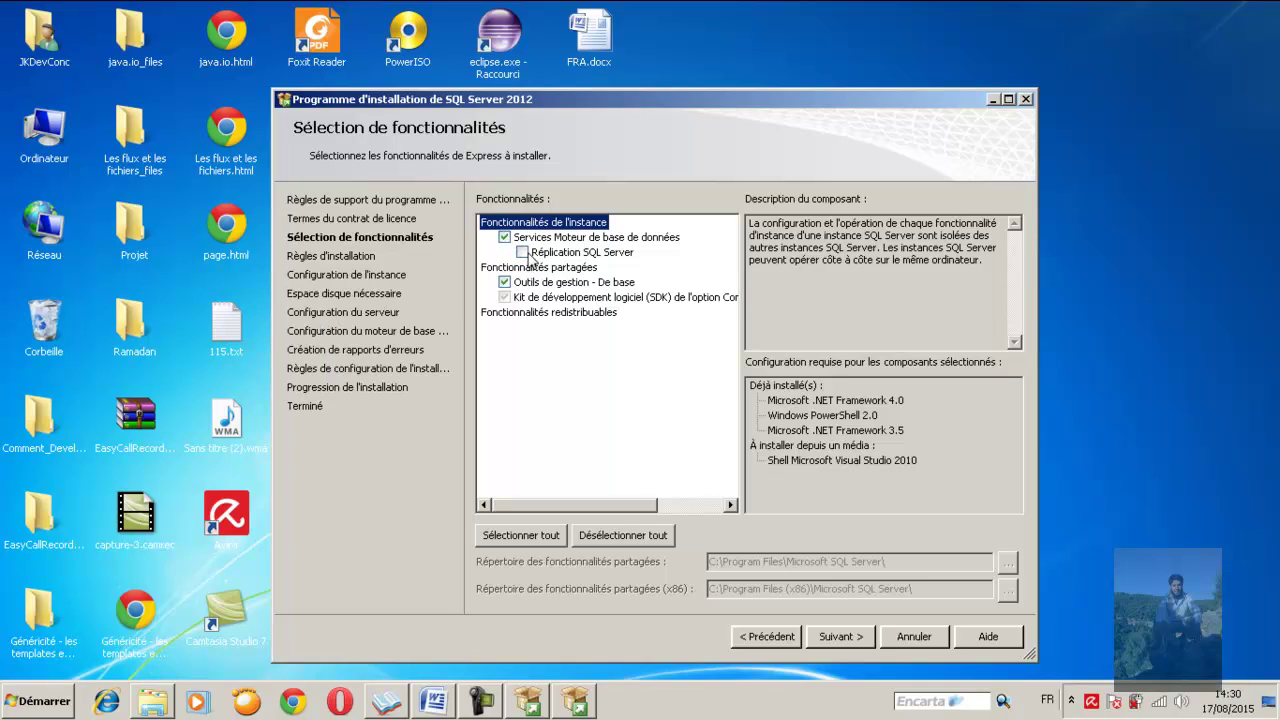
click(505, 283)
click(839, 637)
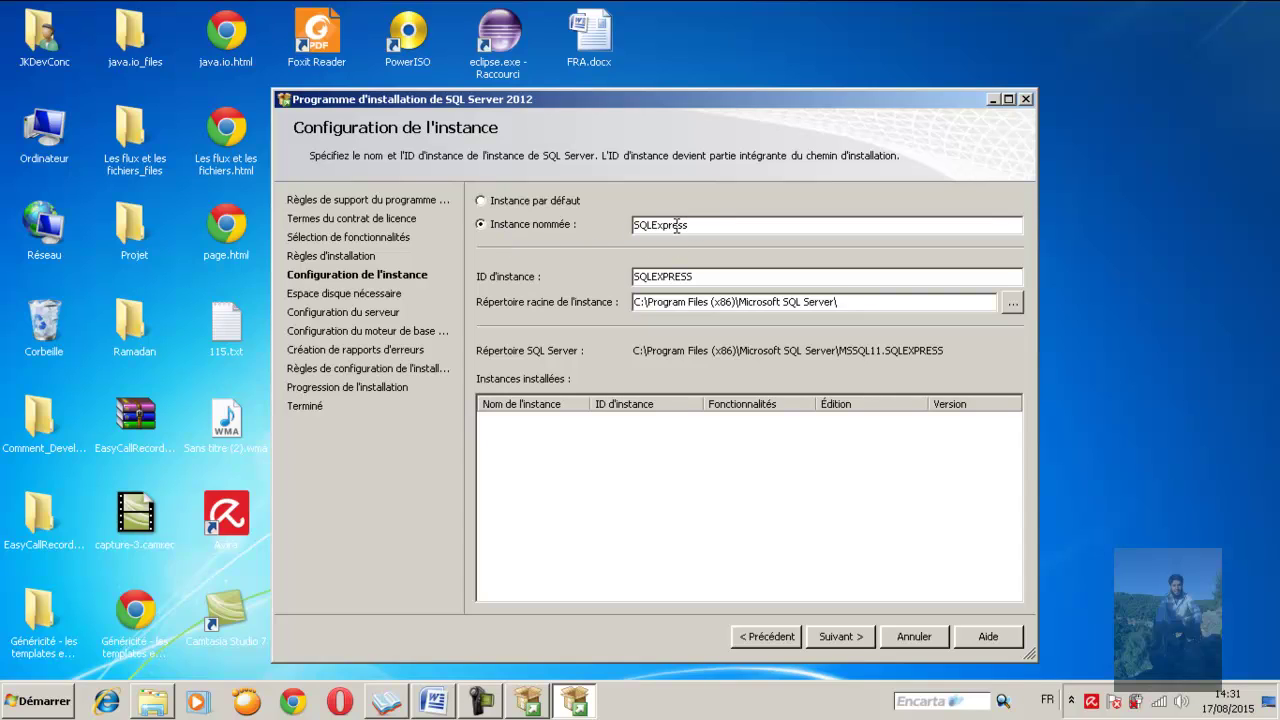
Choose the default instance (ID MSSQLSERVER) and proceed to Server Configuration
click(483, 202)
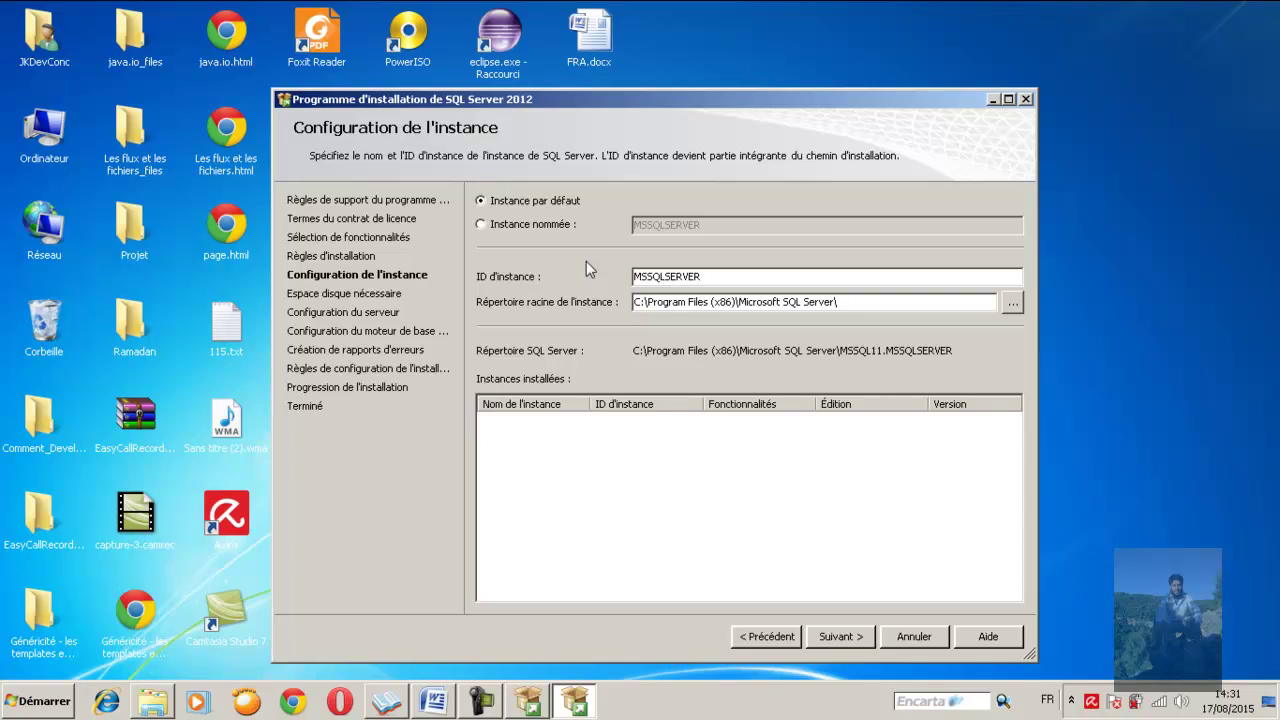
click(482, 225)
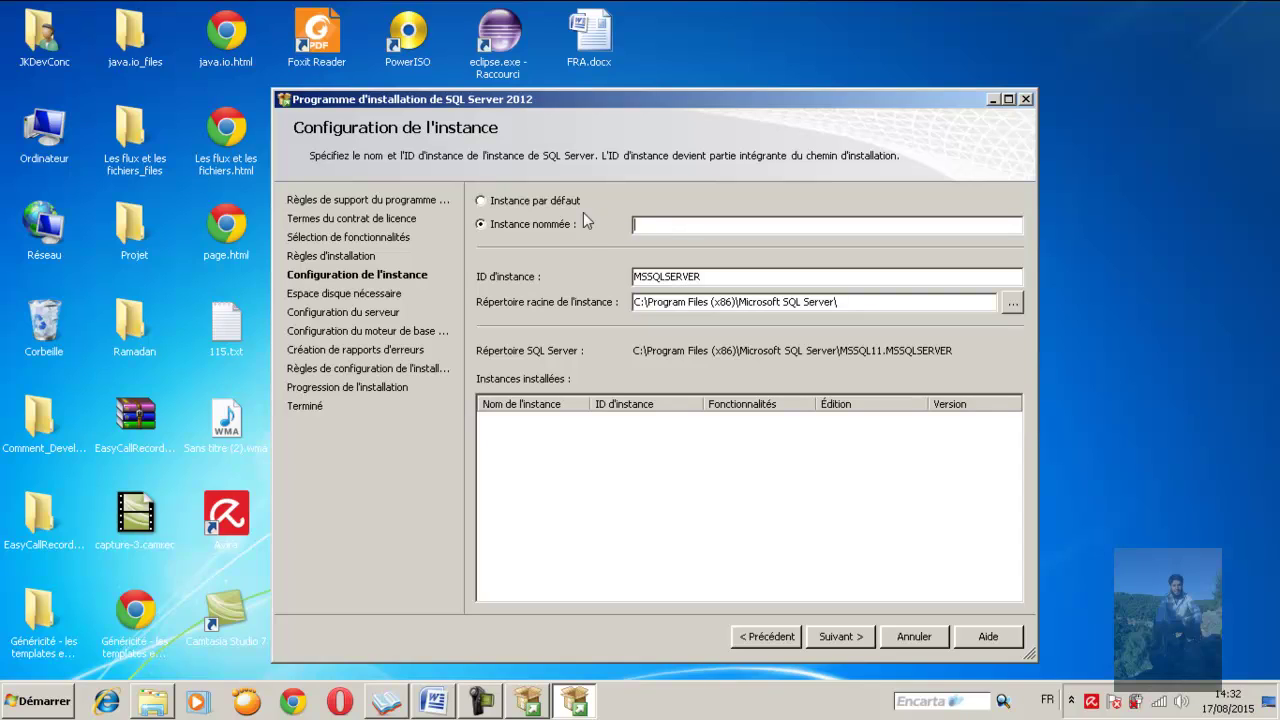
click(481, 201)
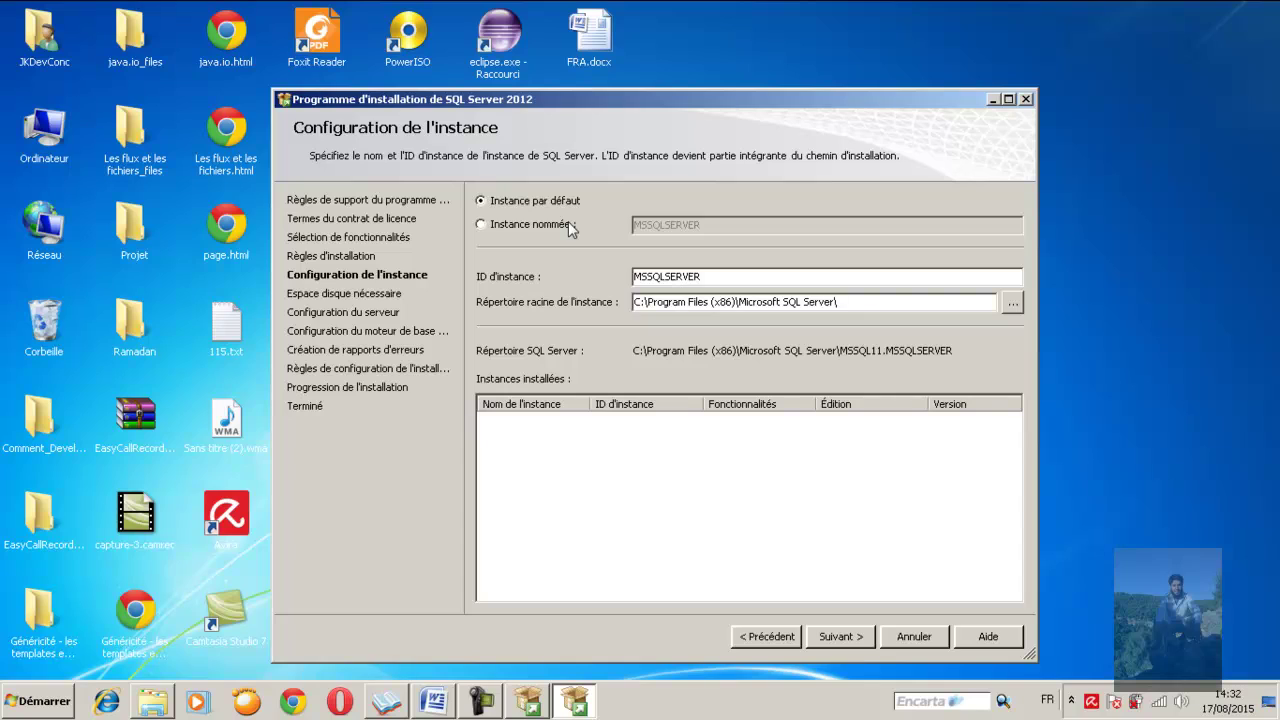
click(481, 225)
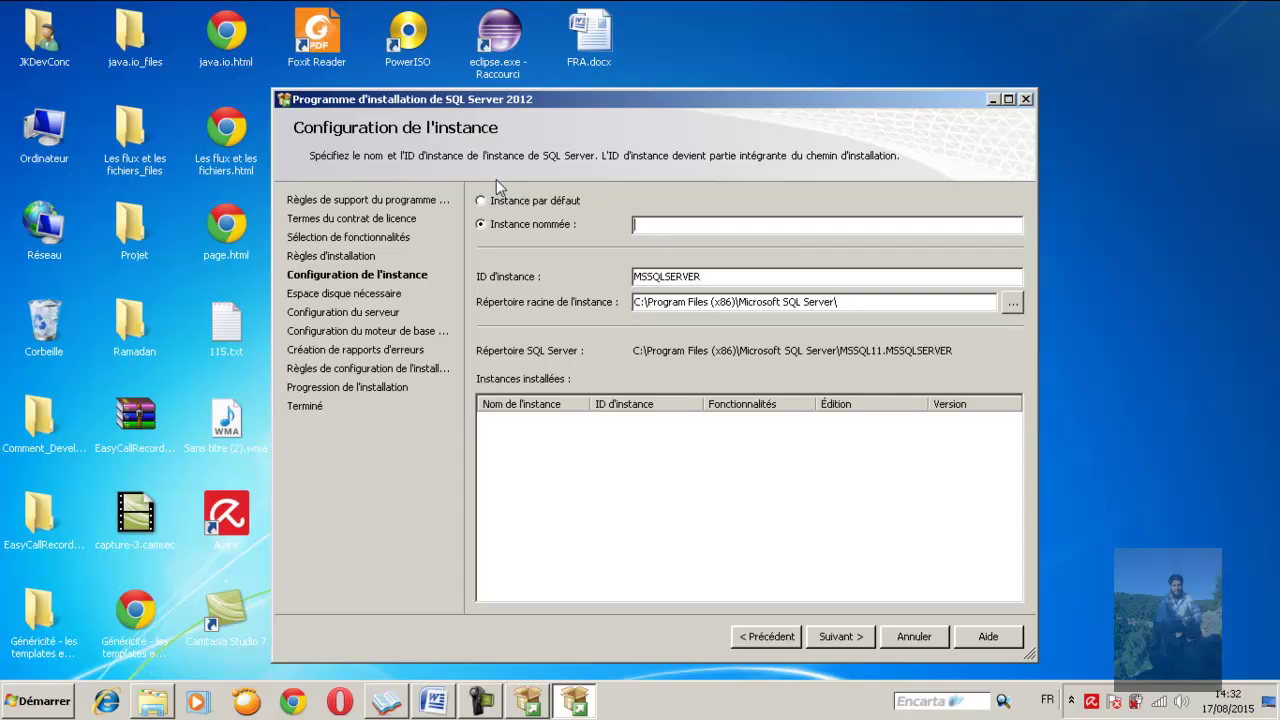
click(483, 202)
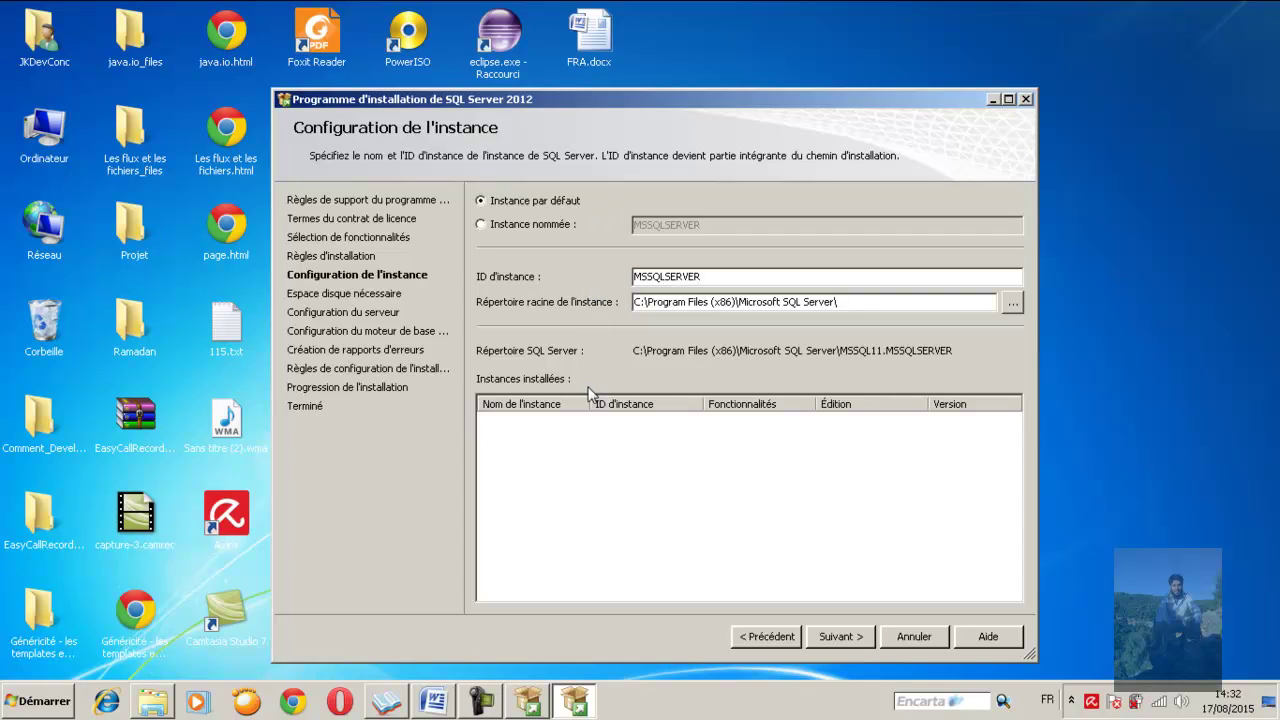
click(838, 637)
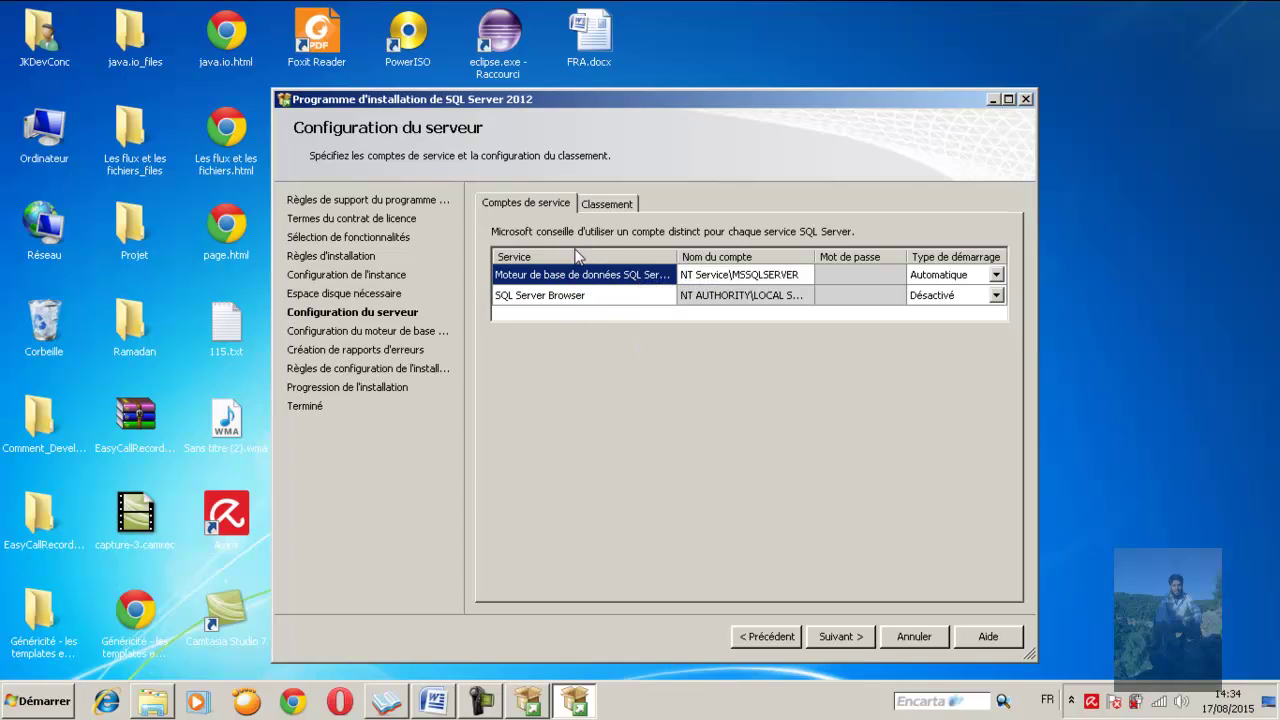
Keep the default Database Engine service account and startup types, then proceed to Database Engine Configuration
click(735, 276)
click(854, 281)
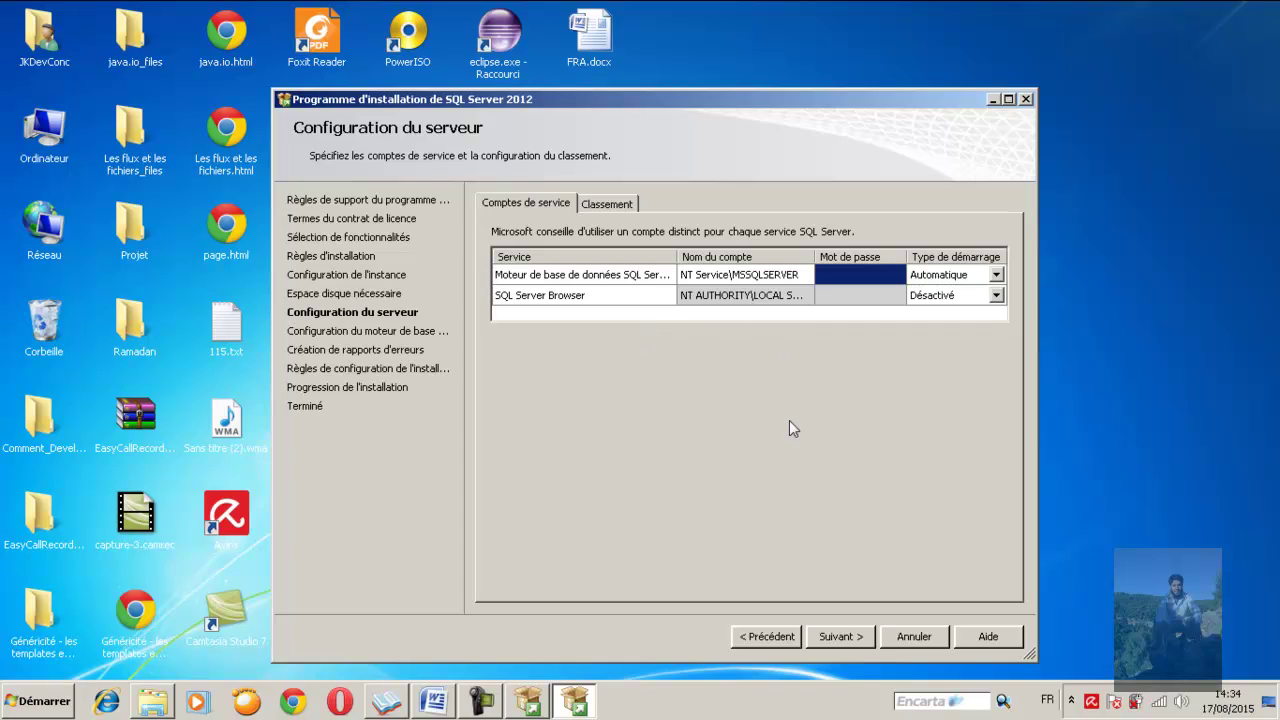
click(837, 637)
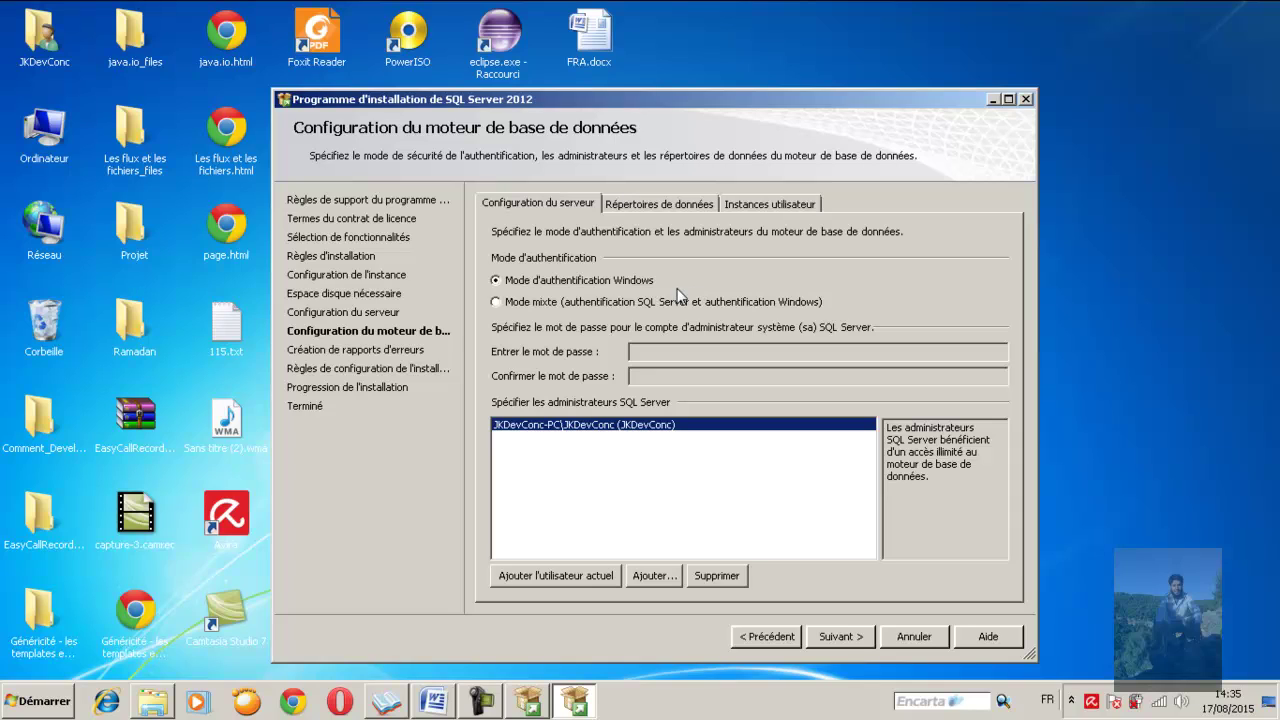
Switch to mixed mode authentication and enter and confirm the sa account password
click(496, 302)
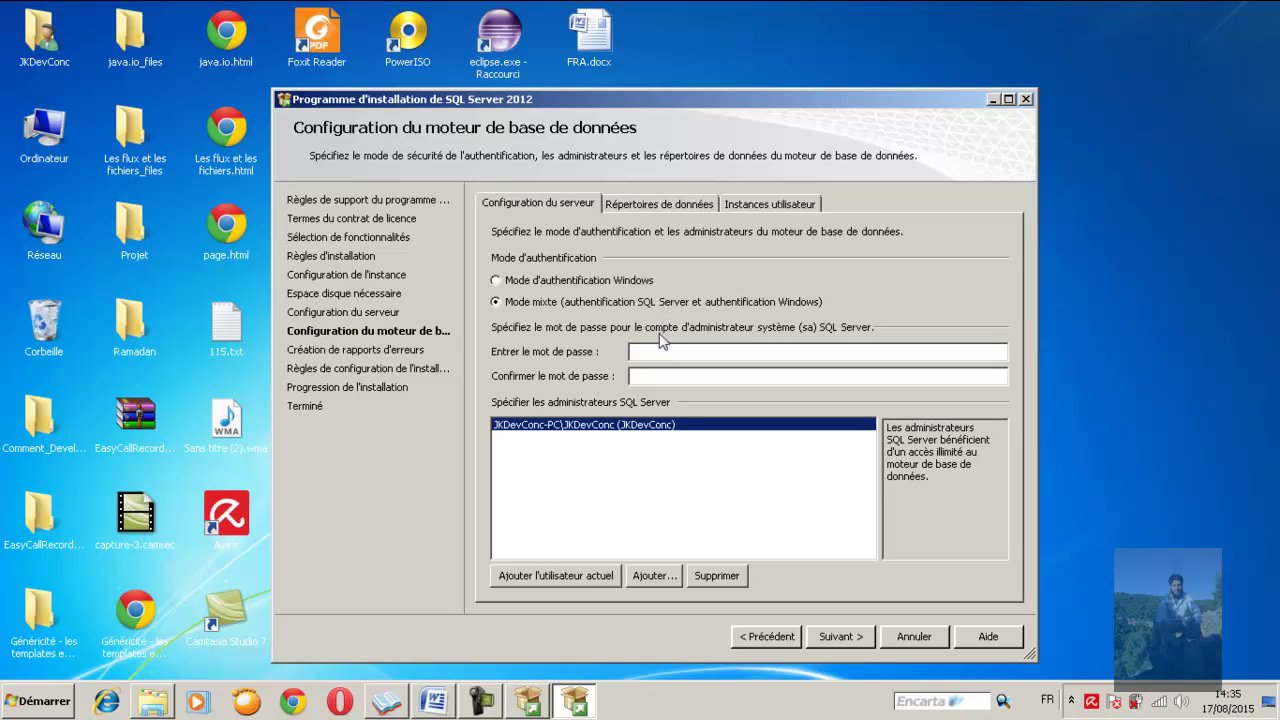
click(666, 355)
click(673, 352)
text(12345678901234567890)
click(588, 449)
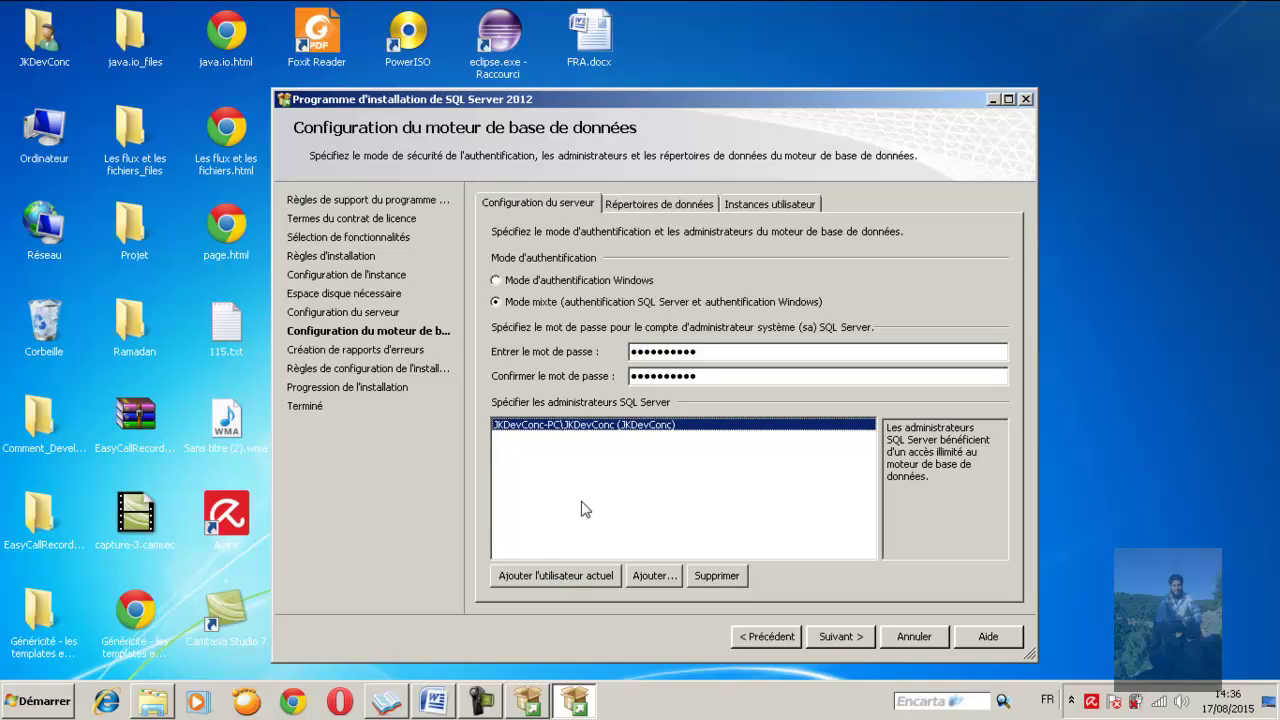
Point the user database directory to E:\BasesDonneesSql\Sql2014_2015 and proceed to Error Reporting
click(657, 206)
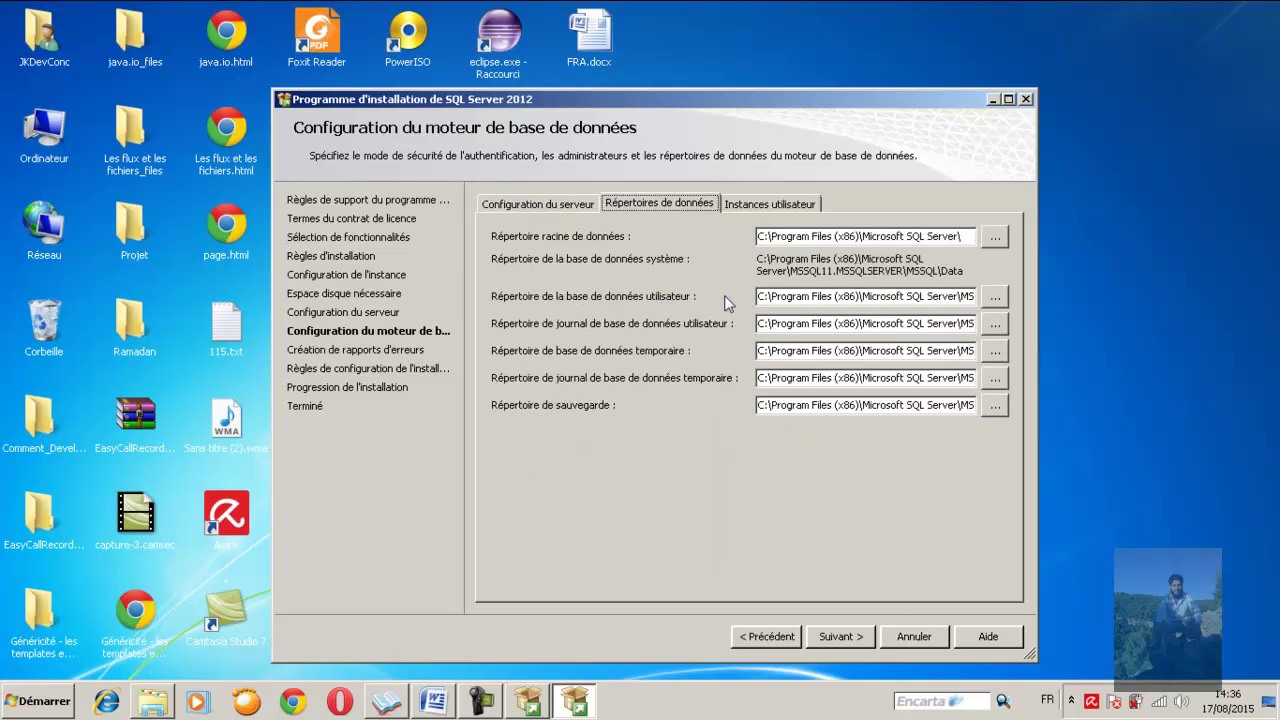
click(877, 296)
click(995, 298)
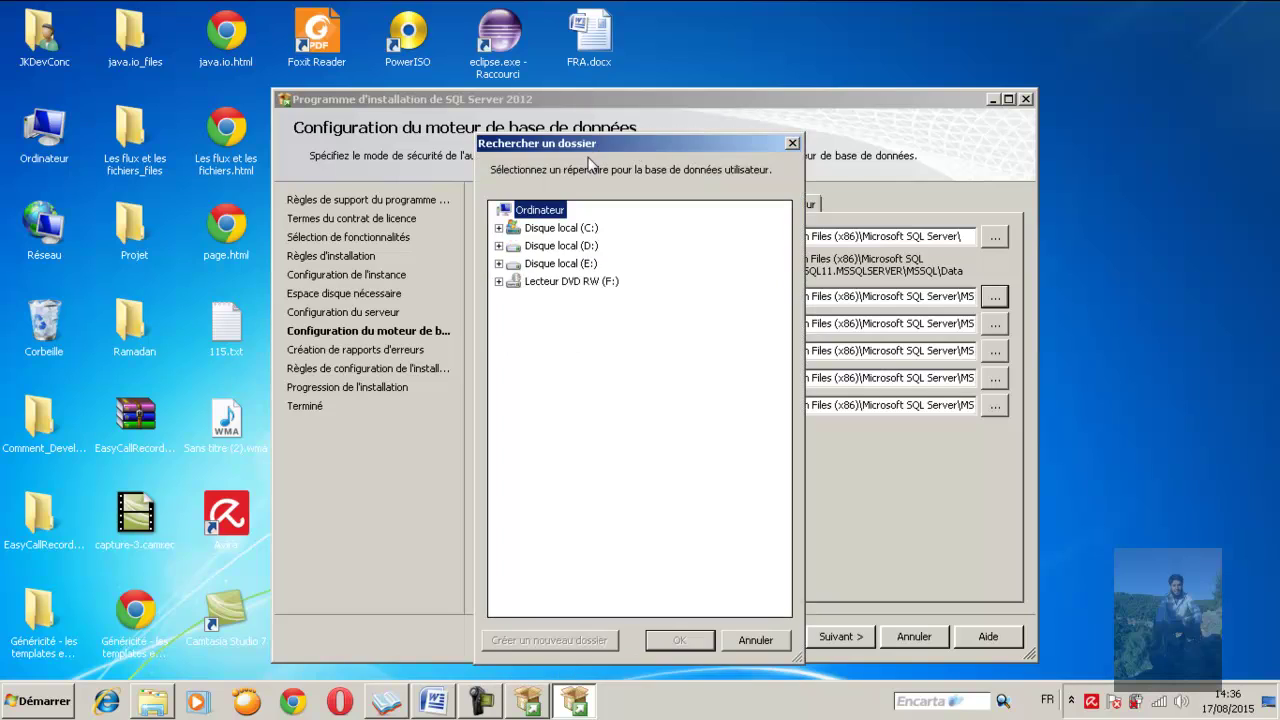
click(499, 263)
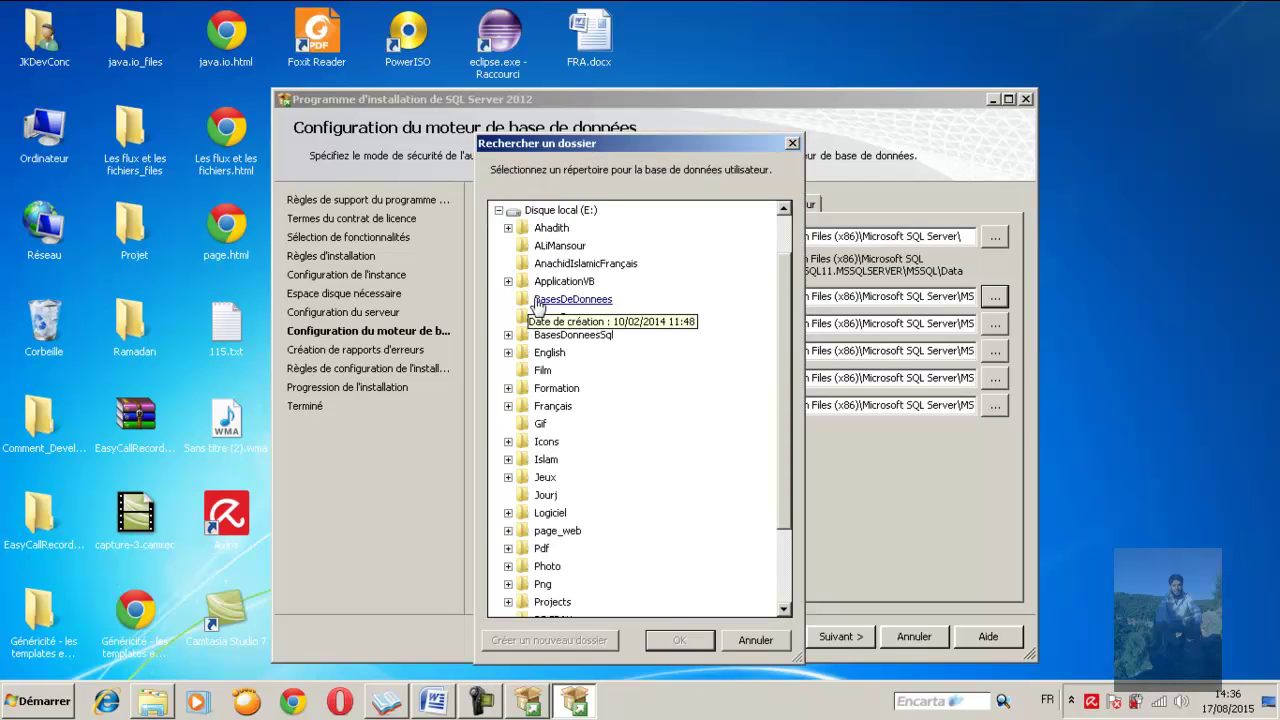
double_click(565, 335)
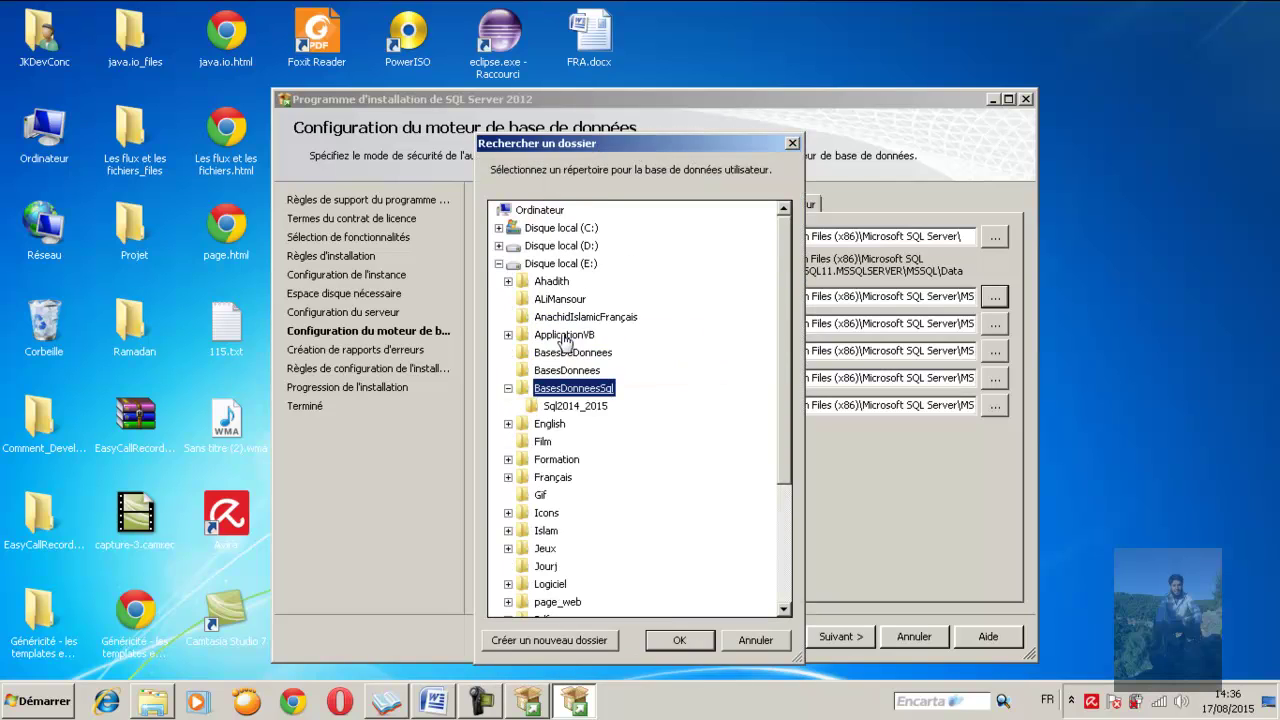
click(565, 408)
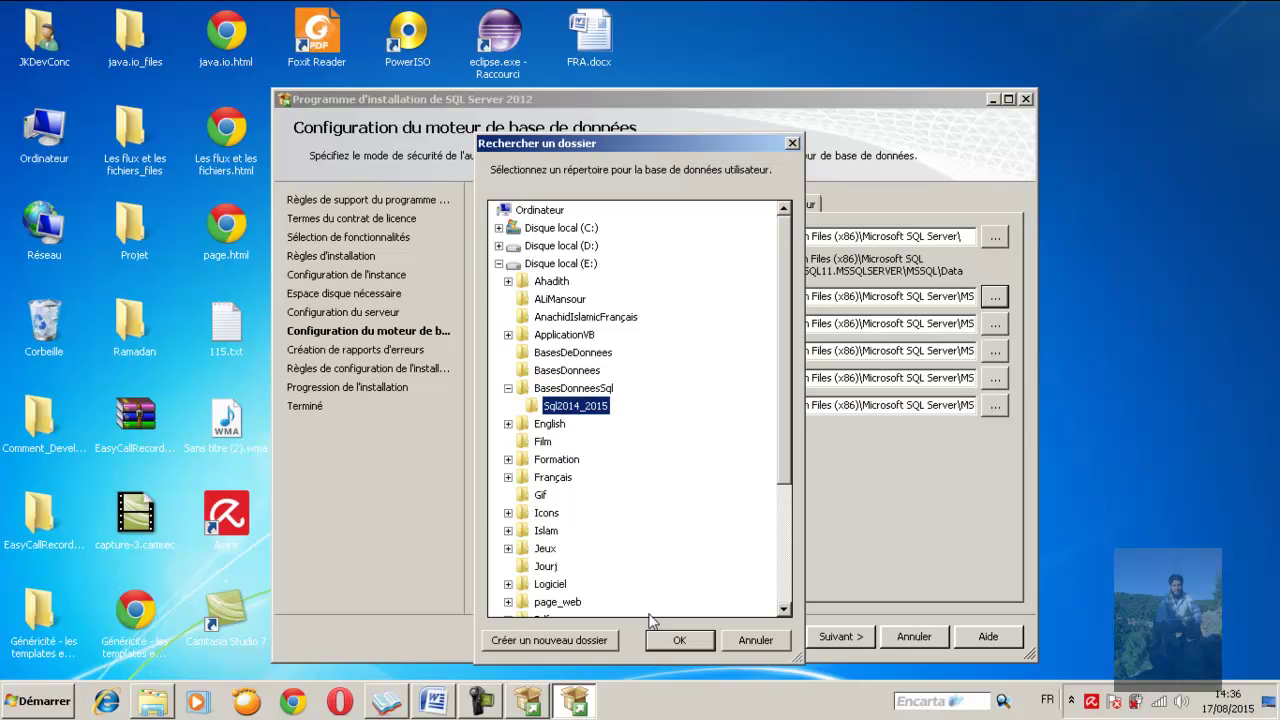
click(680, 640)
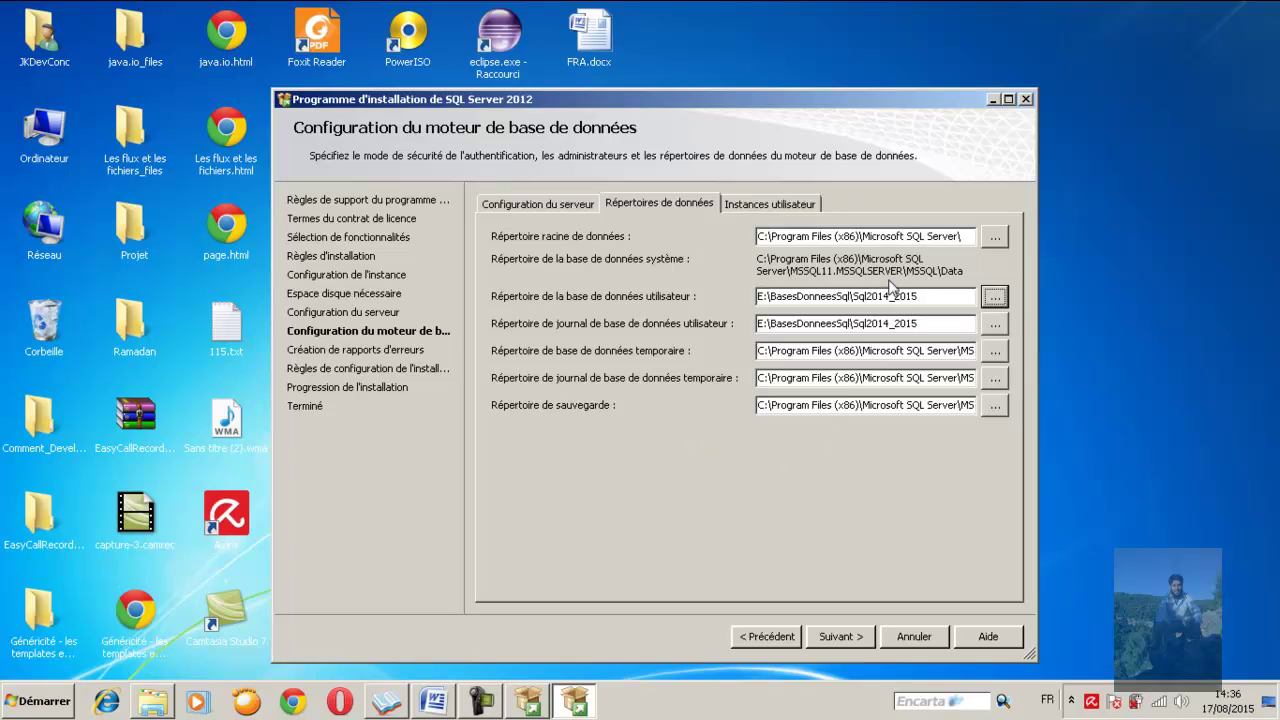
double_click(888, 296)
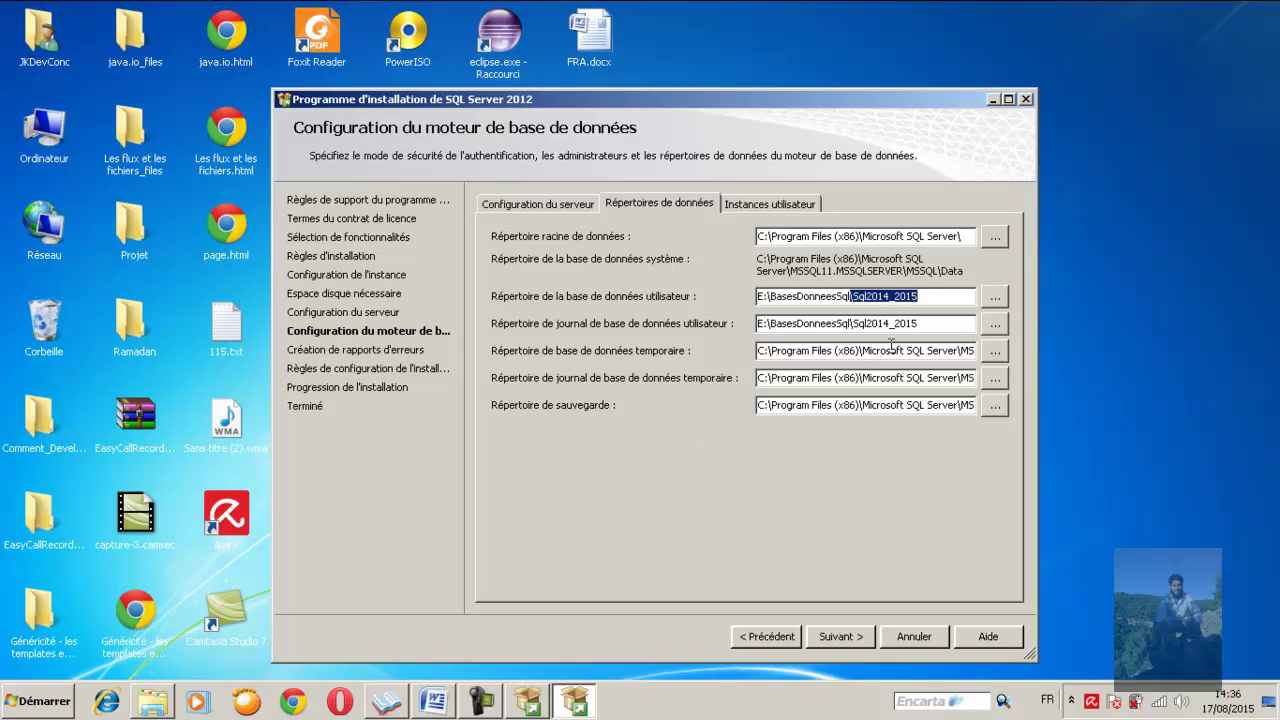
click(834, 636)
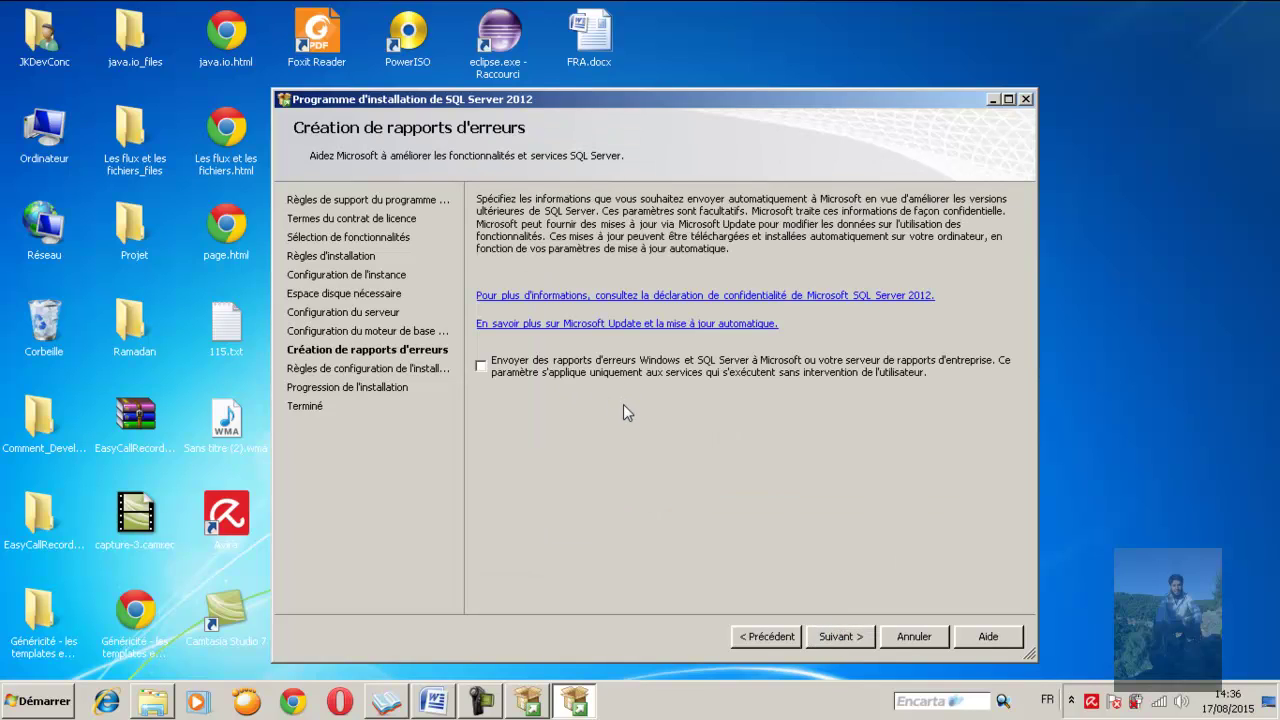
Accept the error reporting page and let the installation finish with all components successful
click(832, 634)
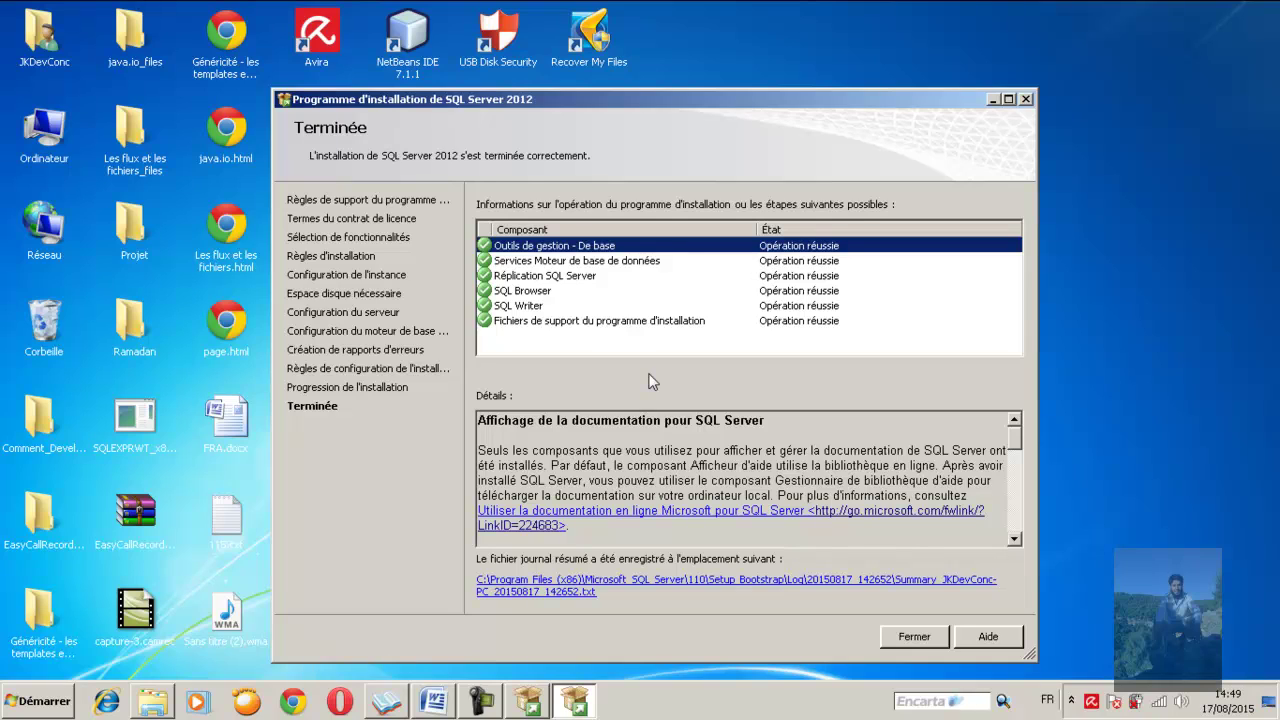
Close the completed setup summary and the SQL Server installation center window
click(913, 637)
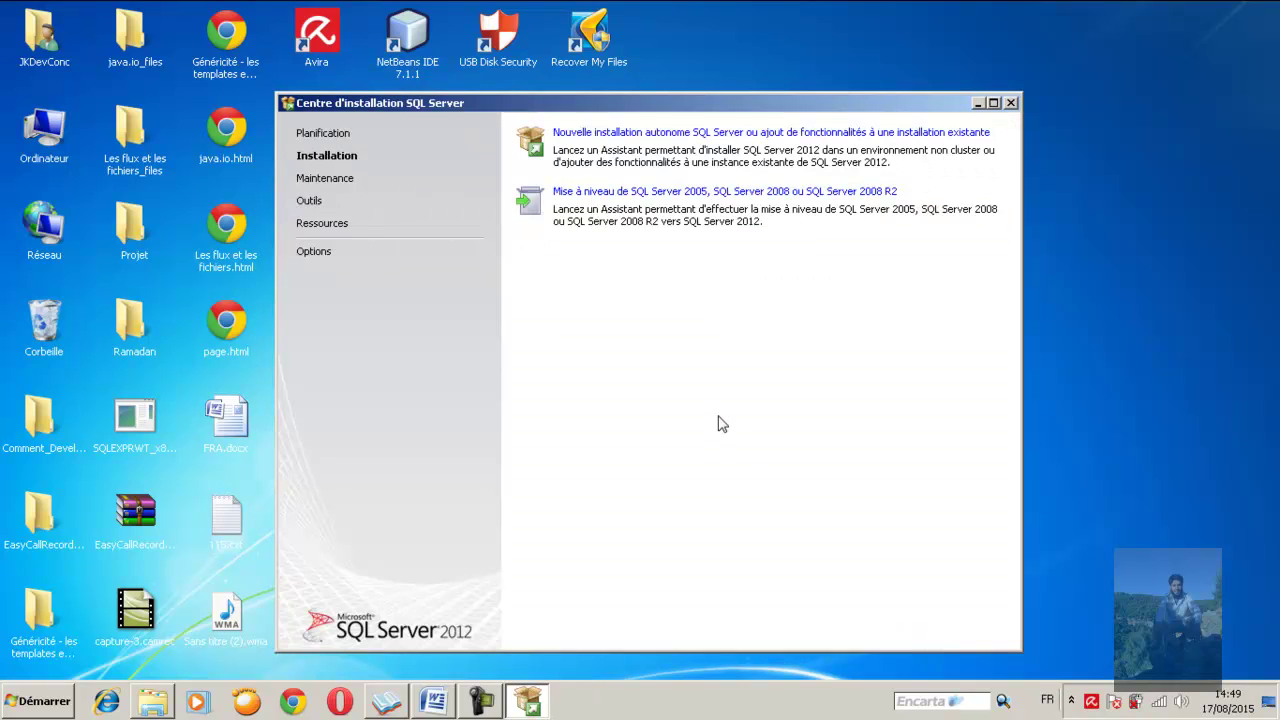
click(1011, 102)
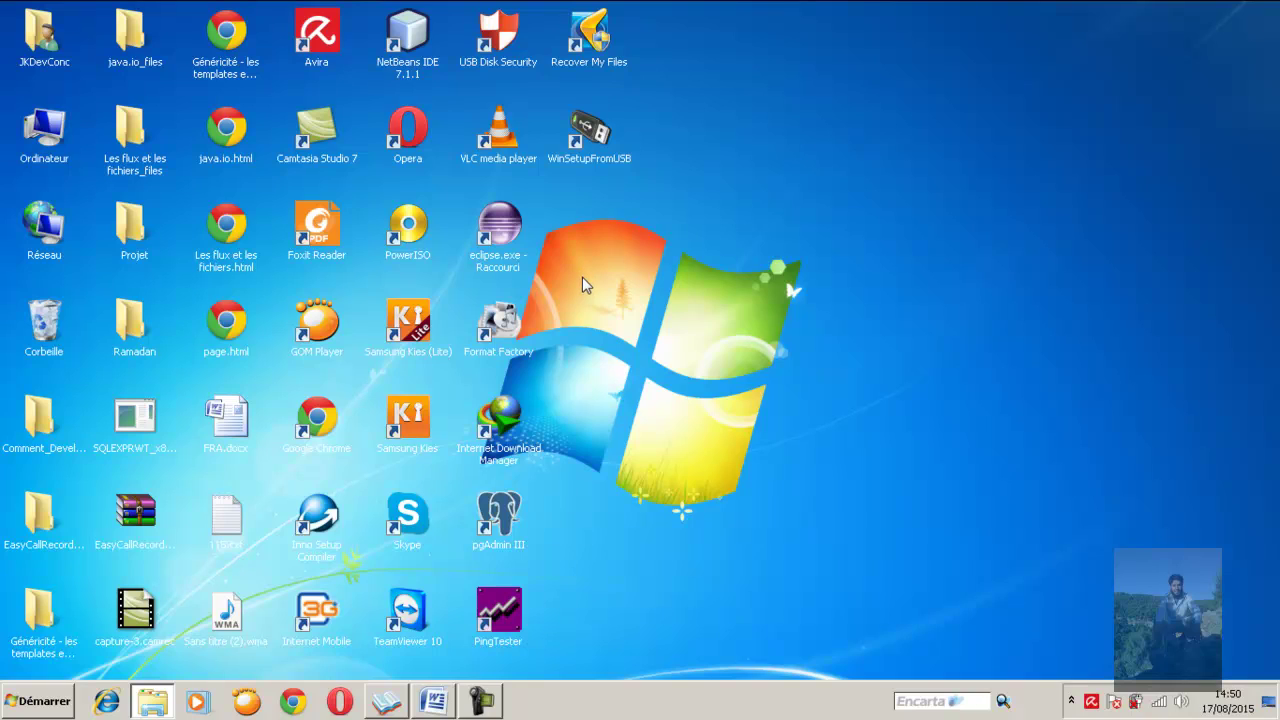
Open Computer Management from Ordinateur on the Services list, maximized to full screen
click(44, 140)
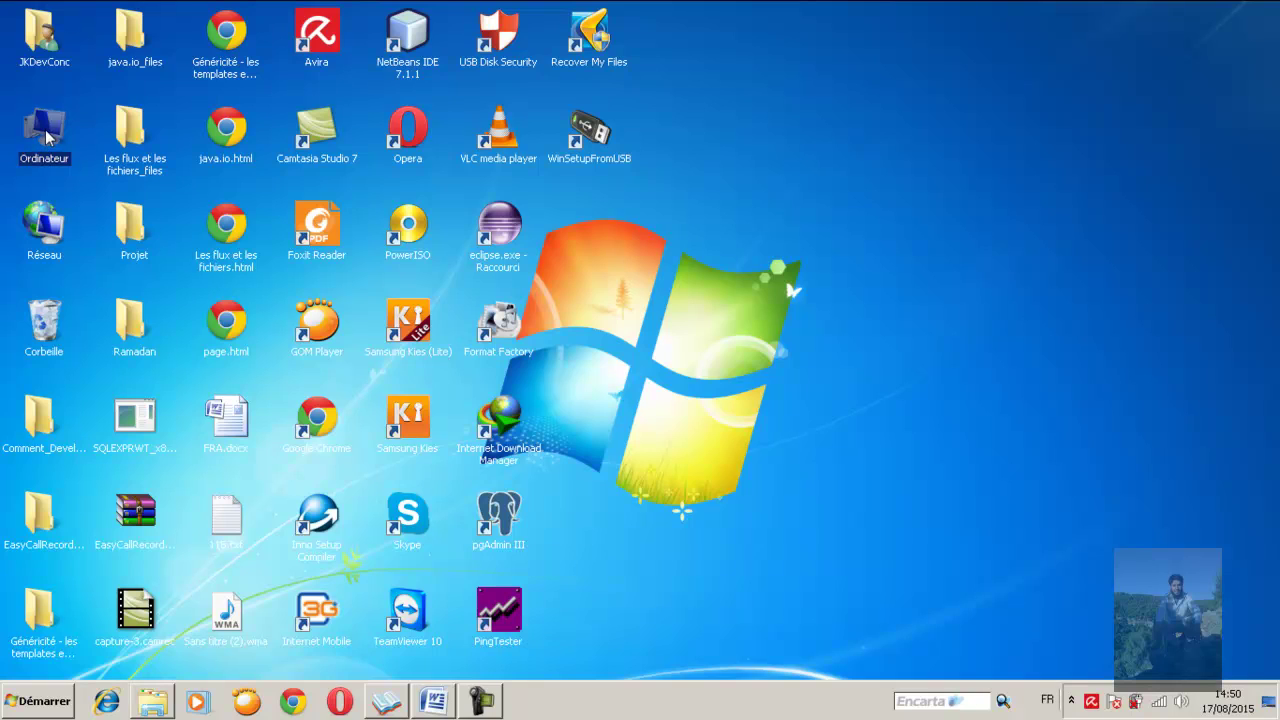
right_click(47, 138)
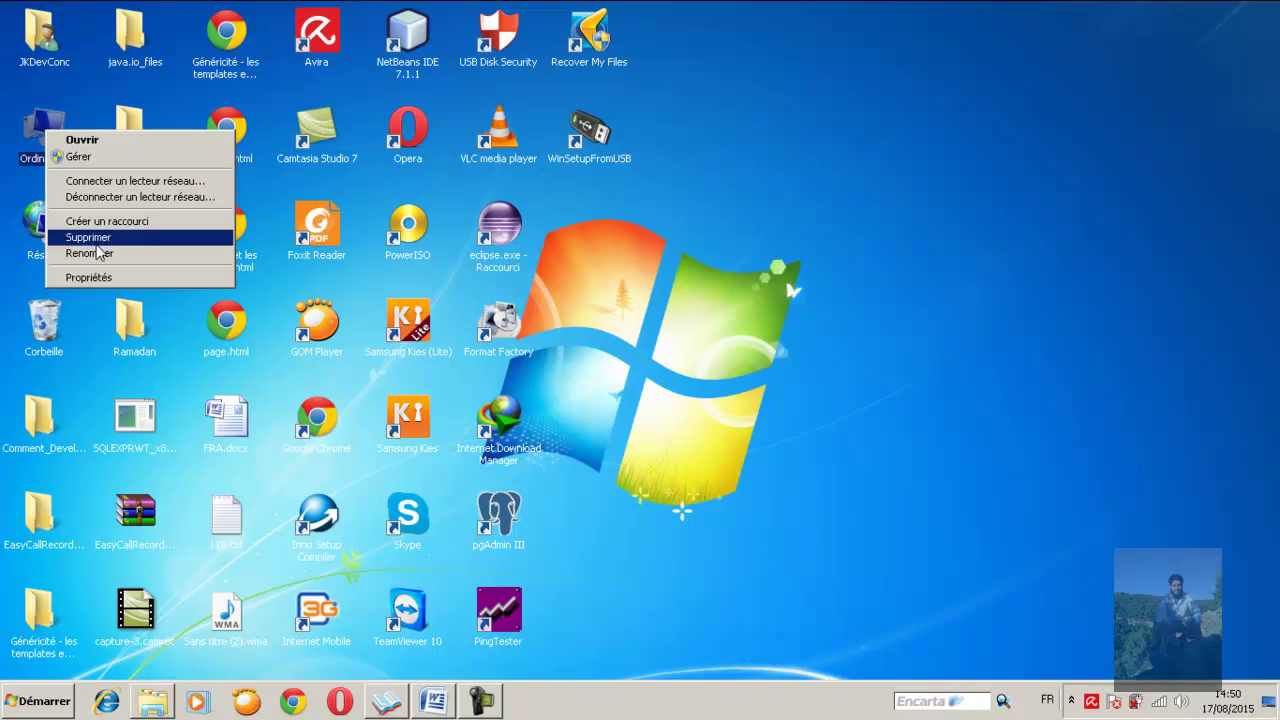
click(106, 158)
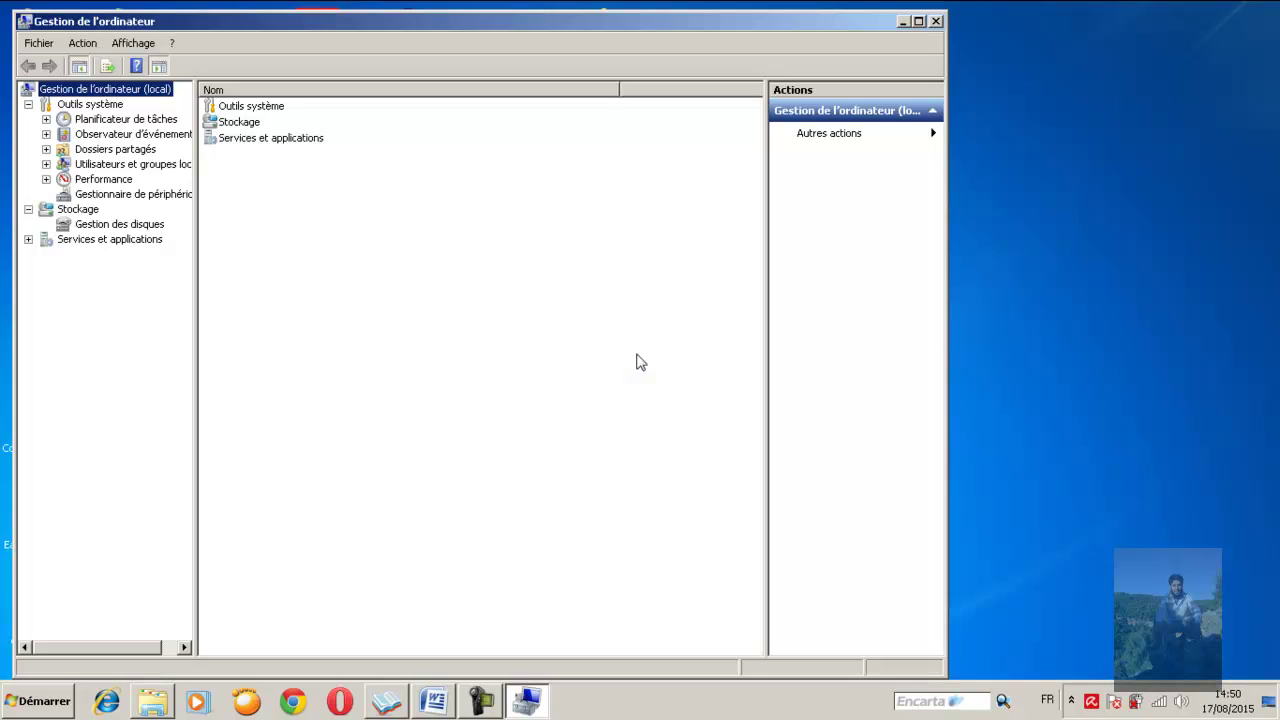
double_click(264, 140)
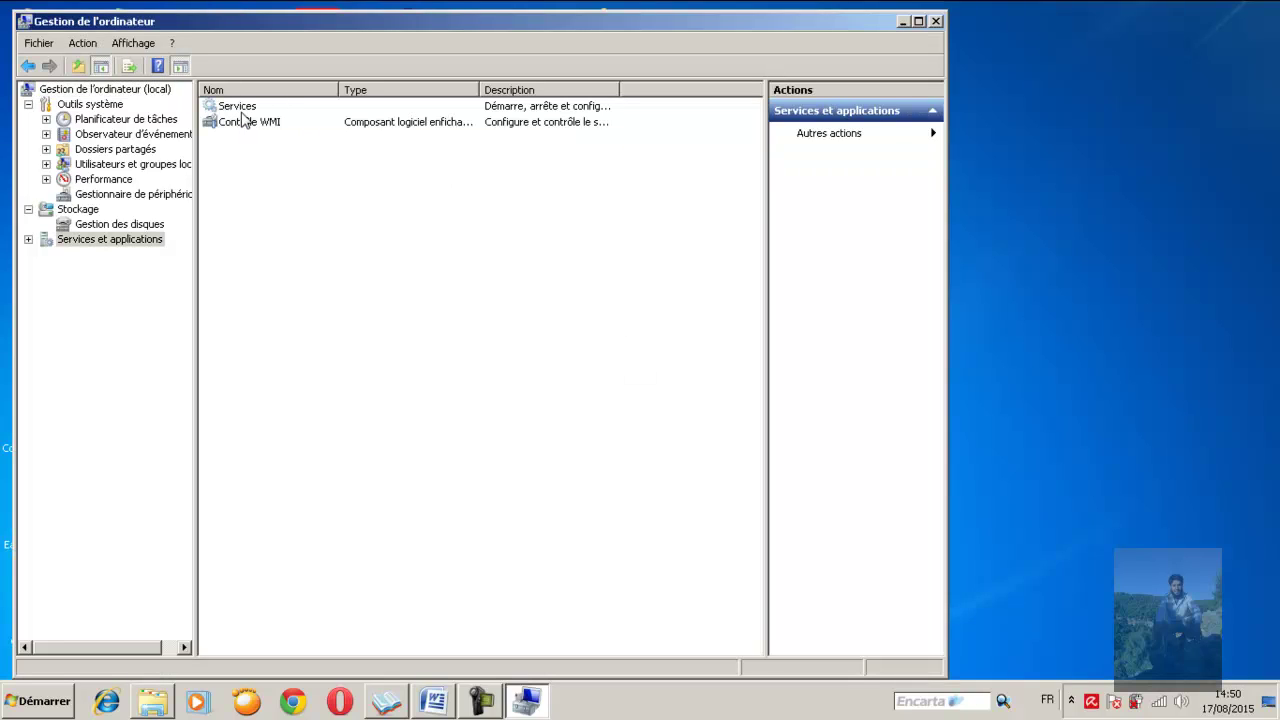
double_click(240, 106)
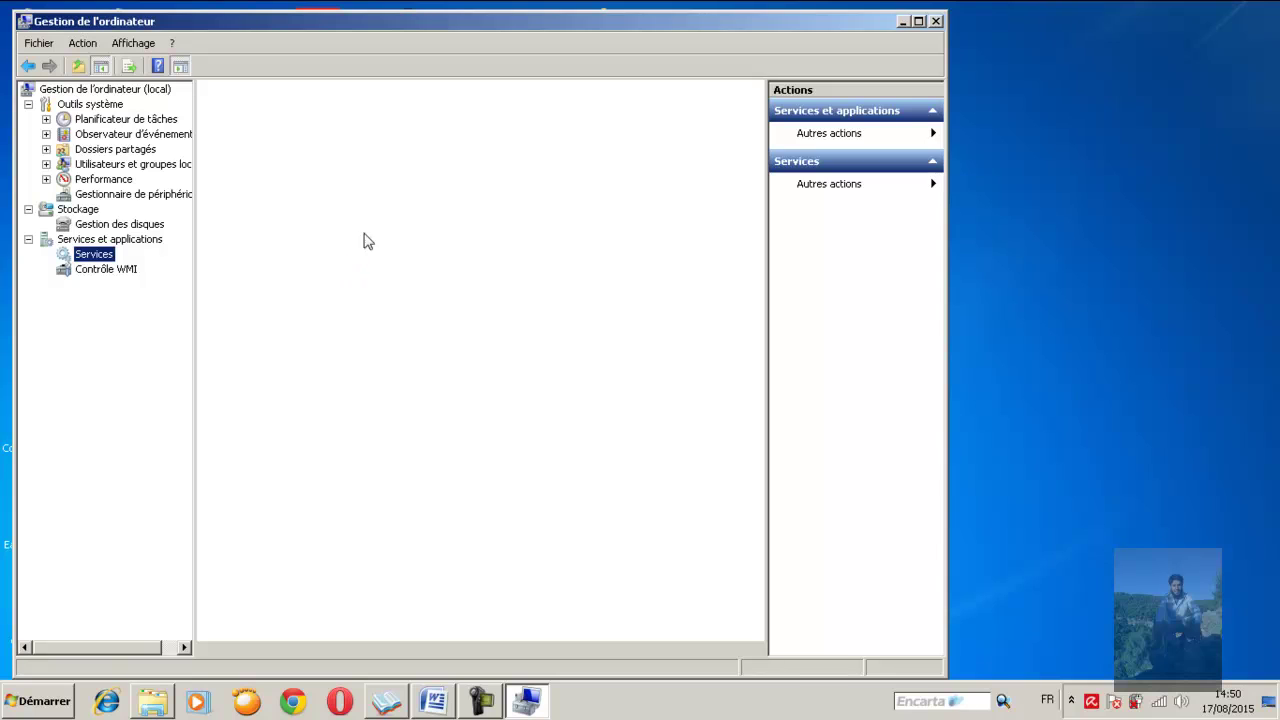
double_click(451, 18)
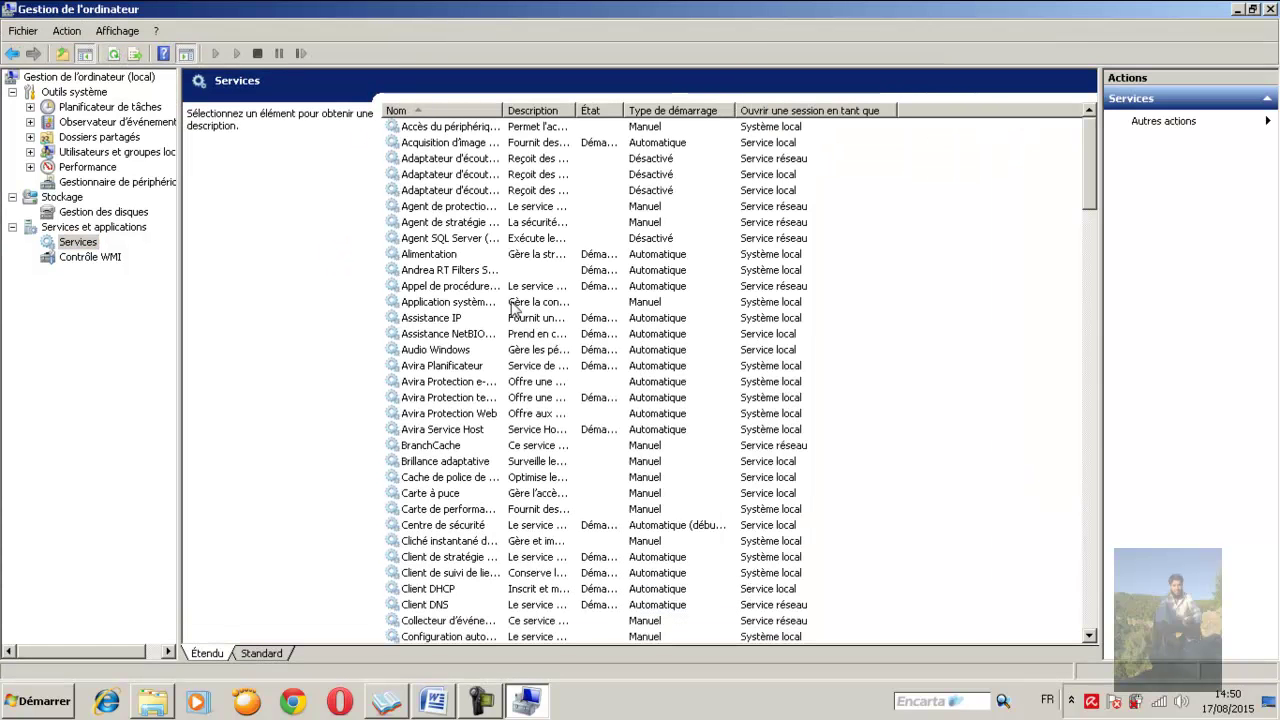
Locate SQL Server (MSSQLSERVER) and widen the Nom, Description and État columns
click(455, 337)
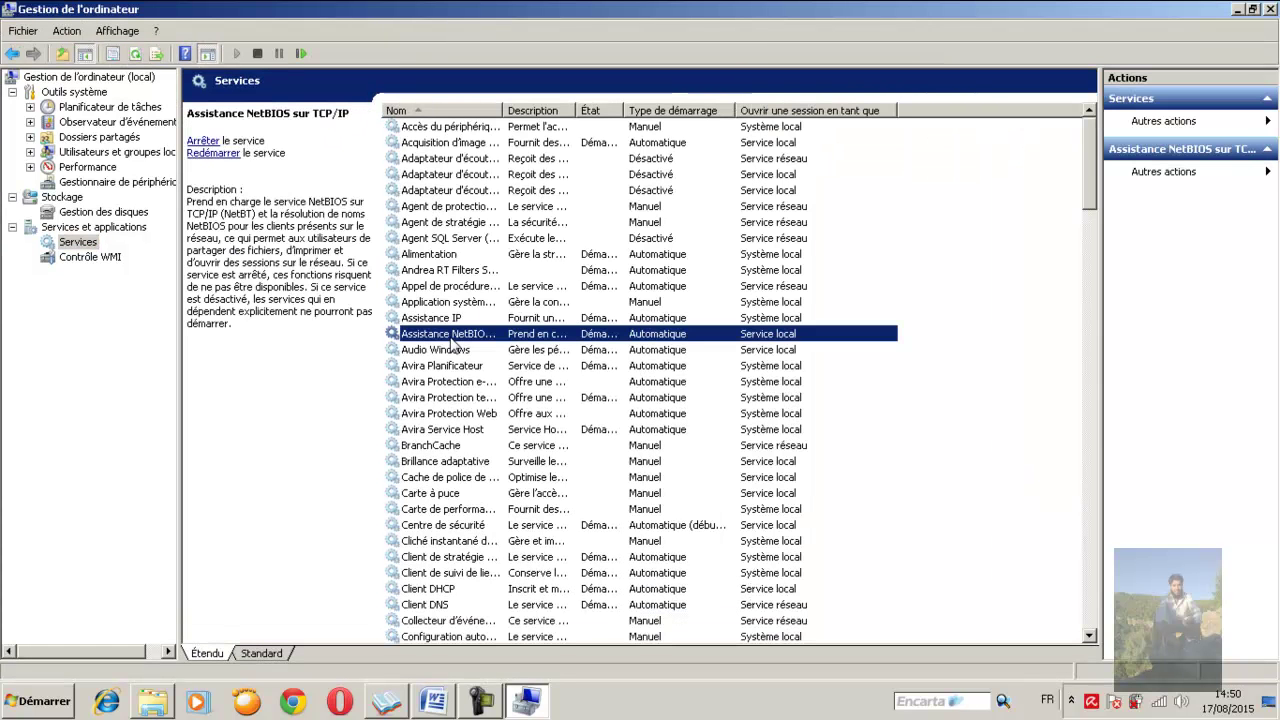
key(s)
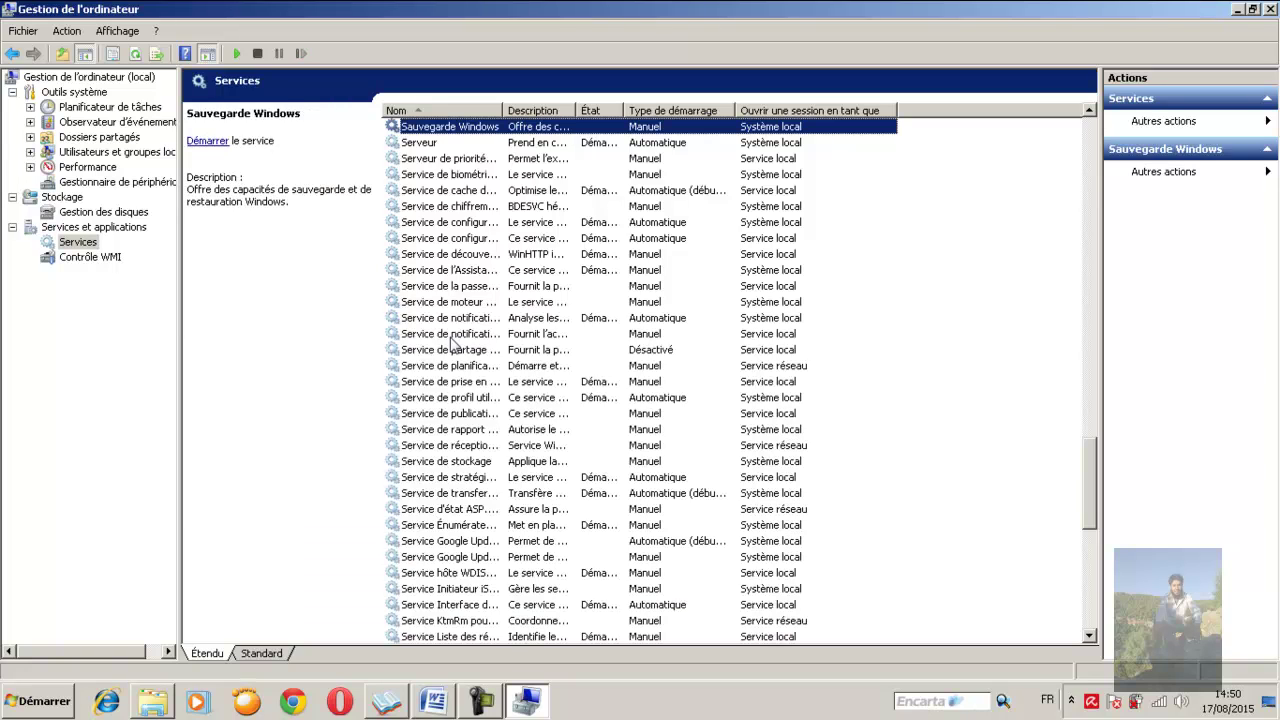
text(service é)
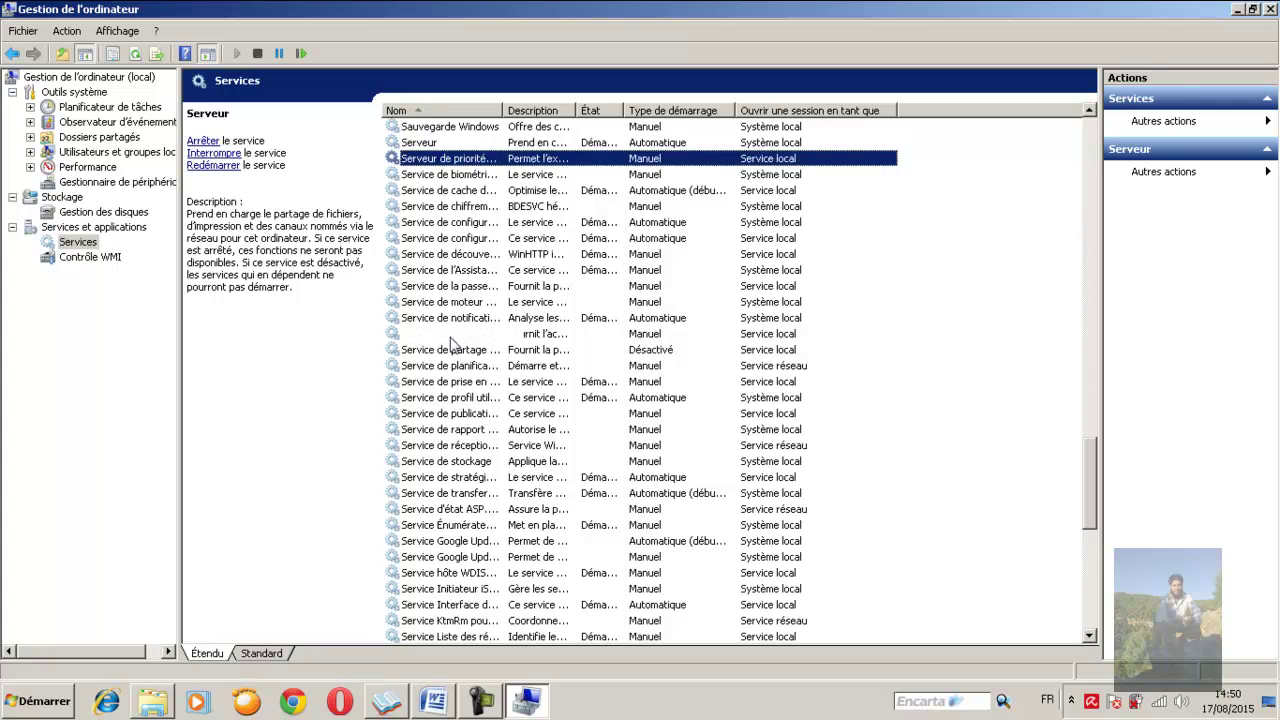
key(Down)
key(Down)
key(Down)
key(Down)
key(Down)
key(Down)
key(Down)
key(Down)
key(Down)
key(Down)
key(Down)
key(Down)
key(Down)
key(Down)
key(Down)
key(Down)
key(Down)
key(Down)
key(Down)
key(Down)
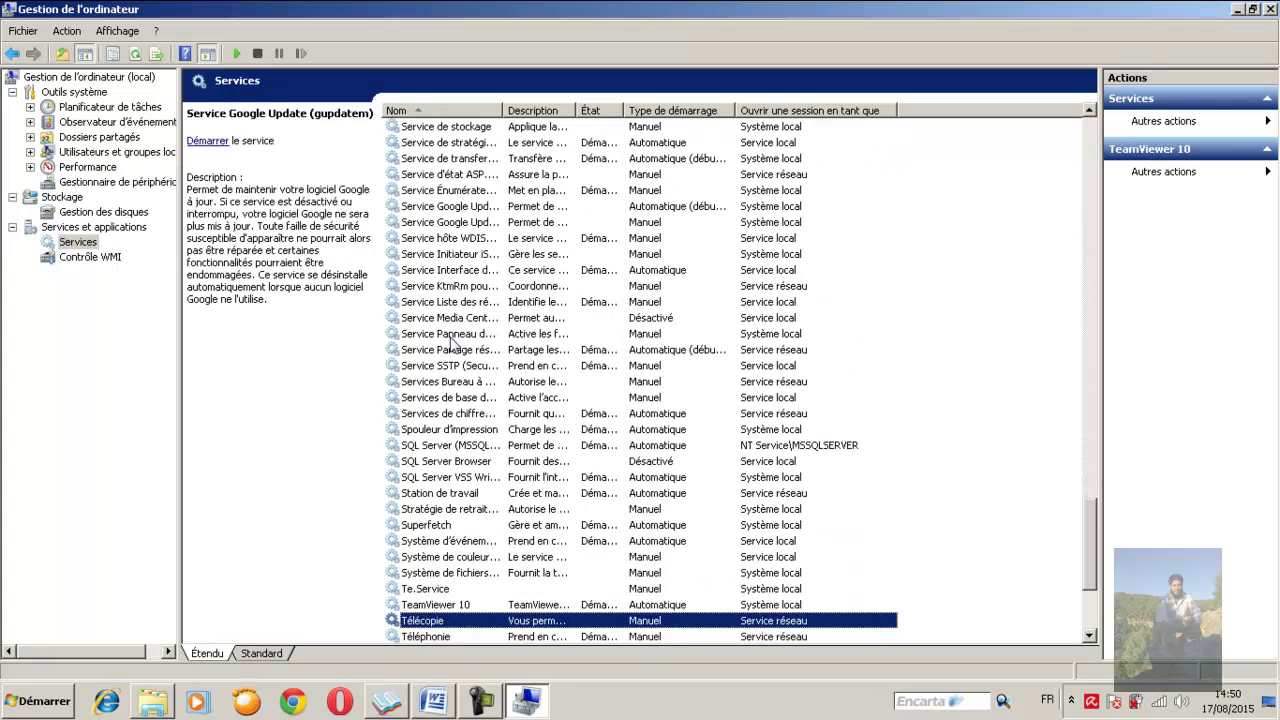
click(475, 399)
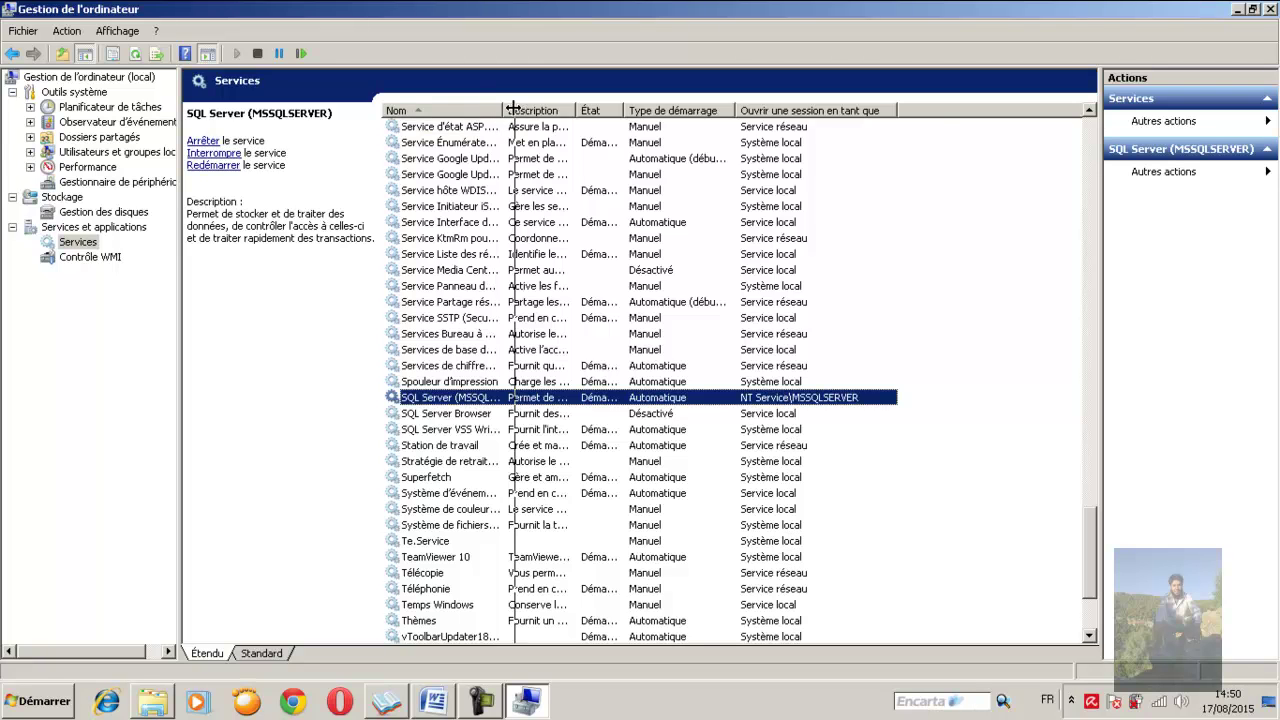
drag(502, 110, 580, 110)
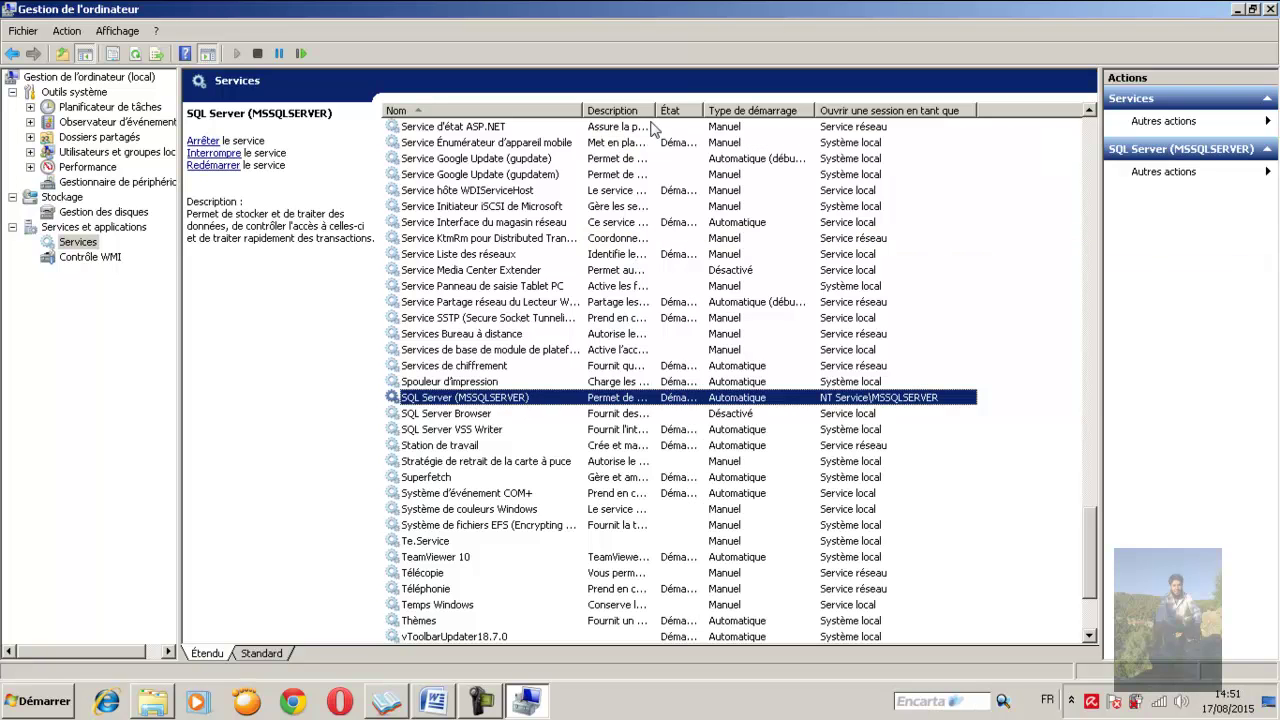
drag(710, 111, 729, 111)
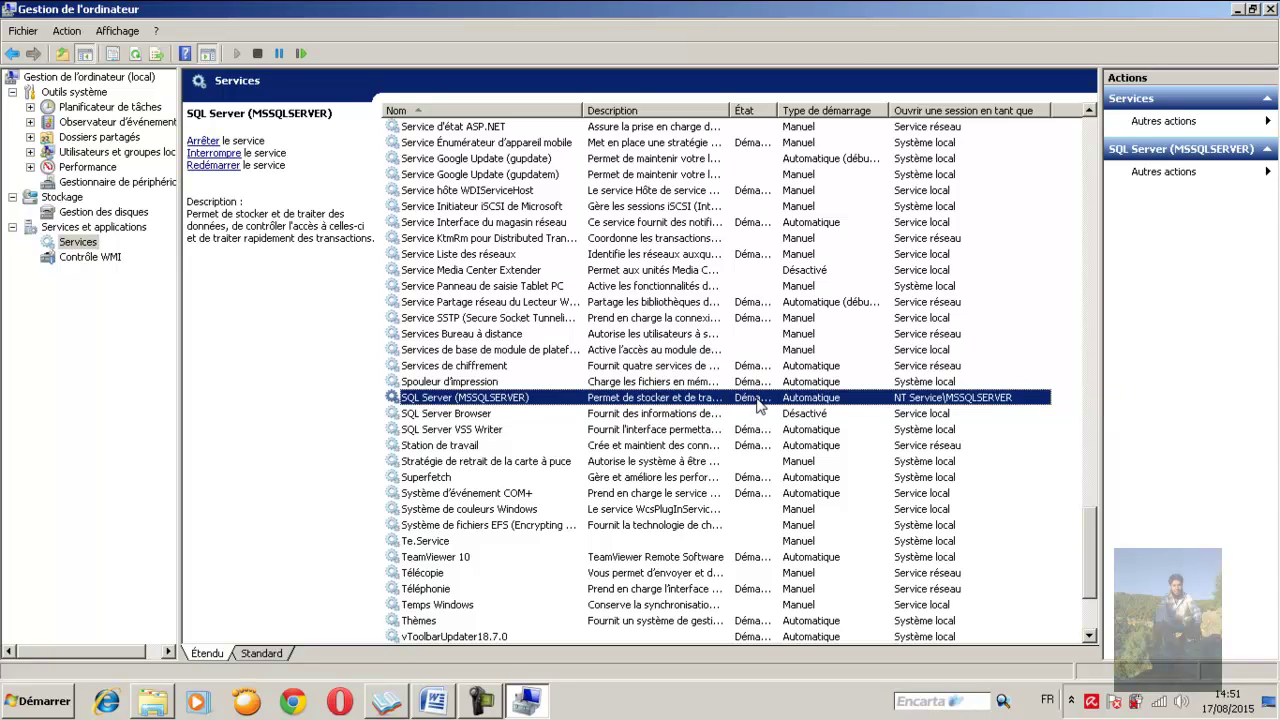
drag(778, 110, 832, 113)
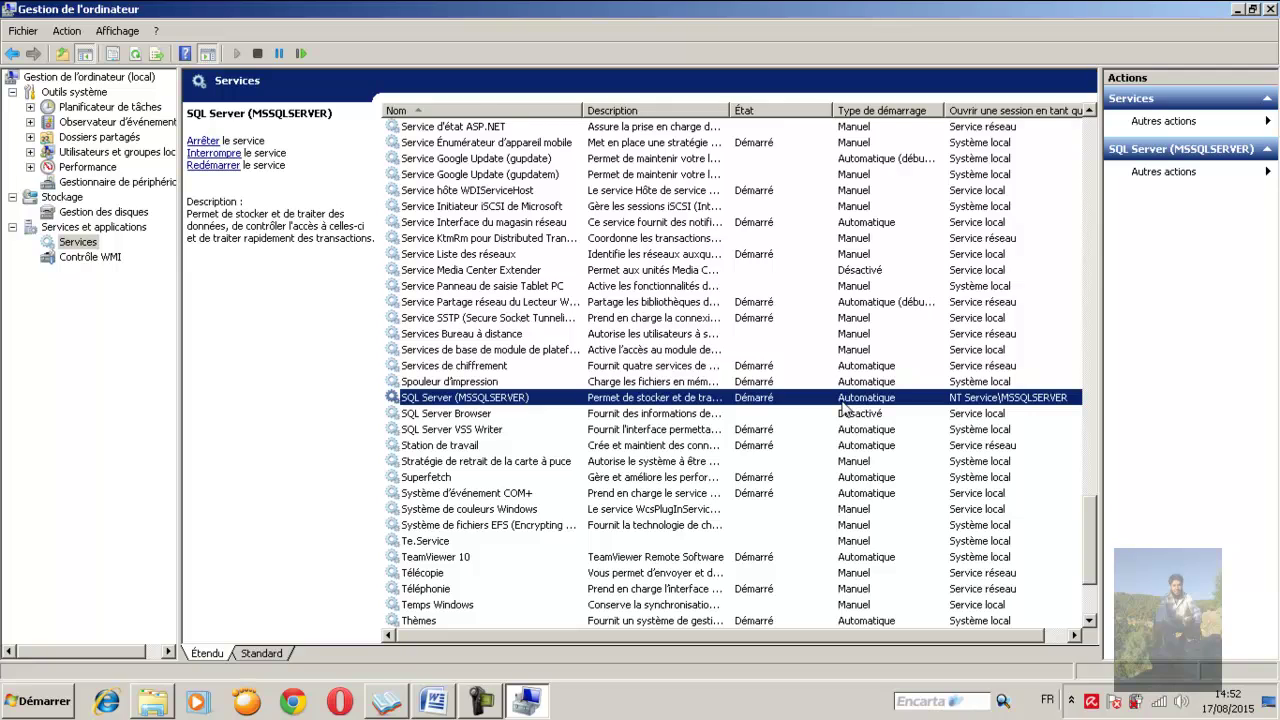
double_click(841, 399)
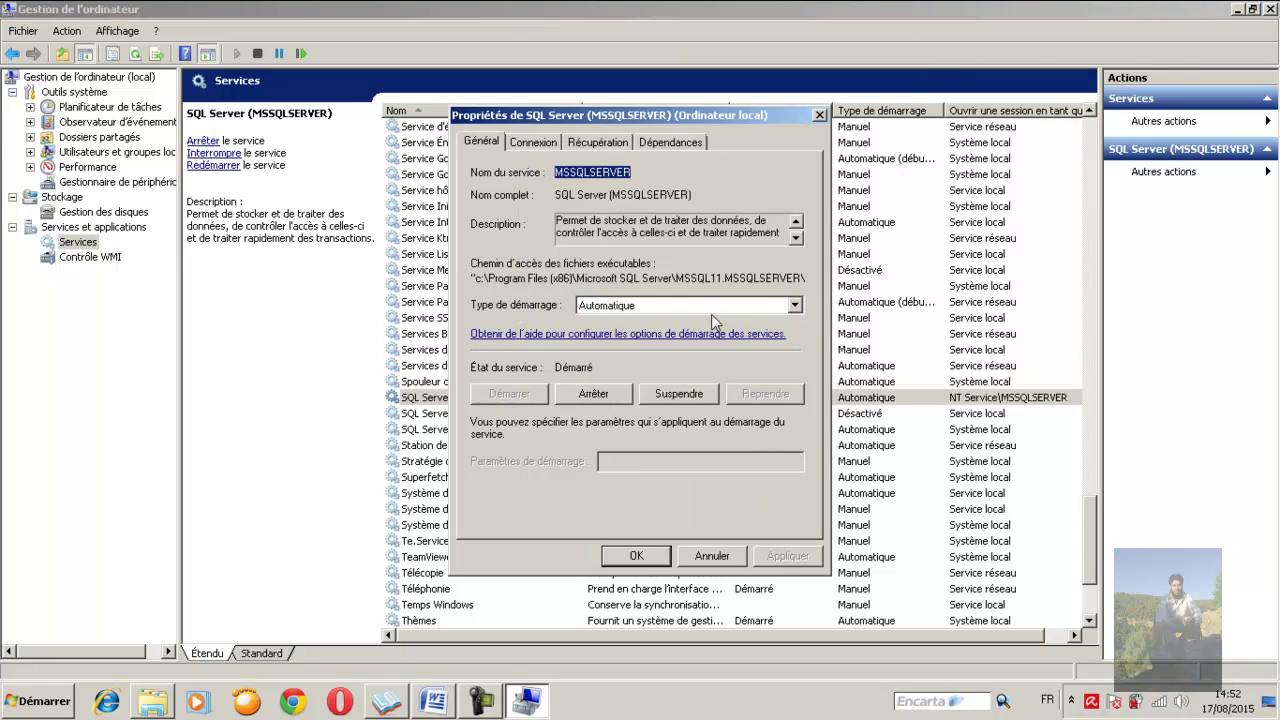
click(794, 306)
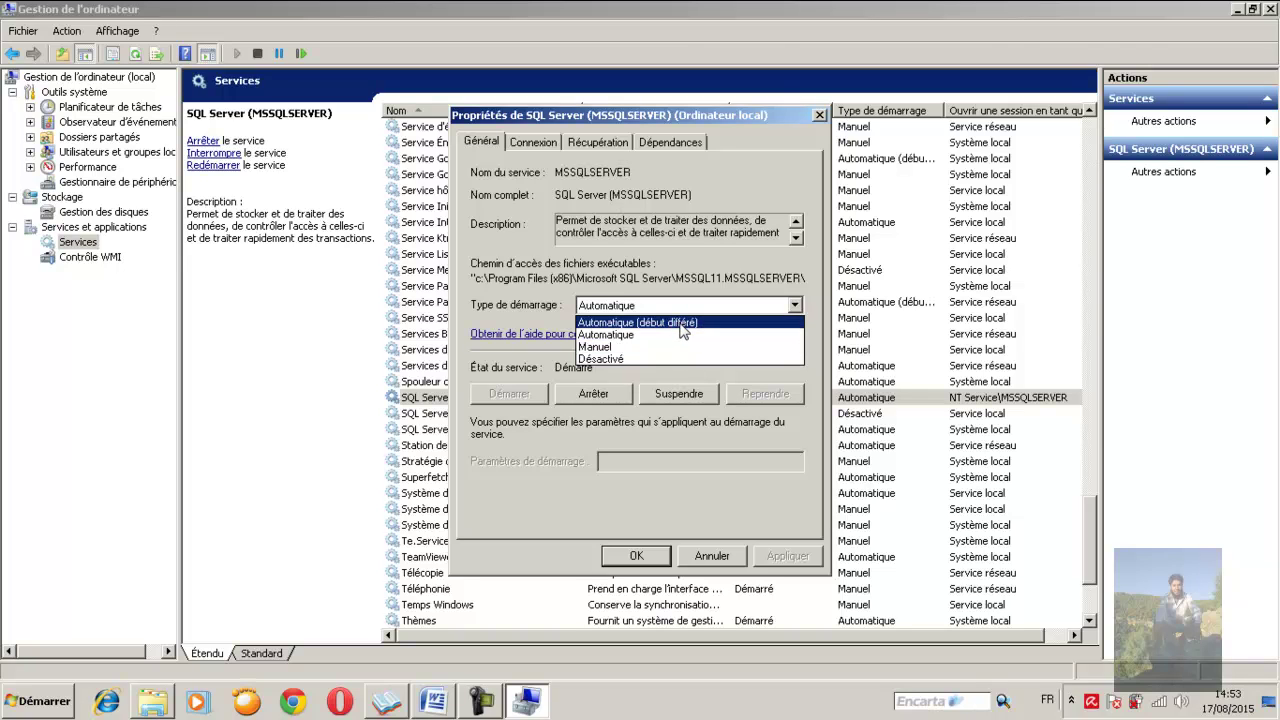
click(683, 335)
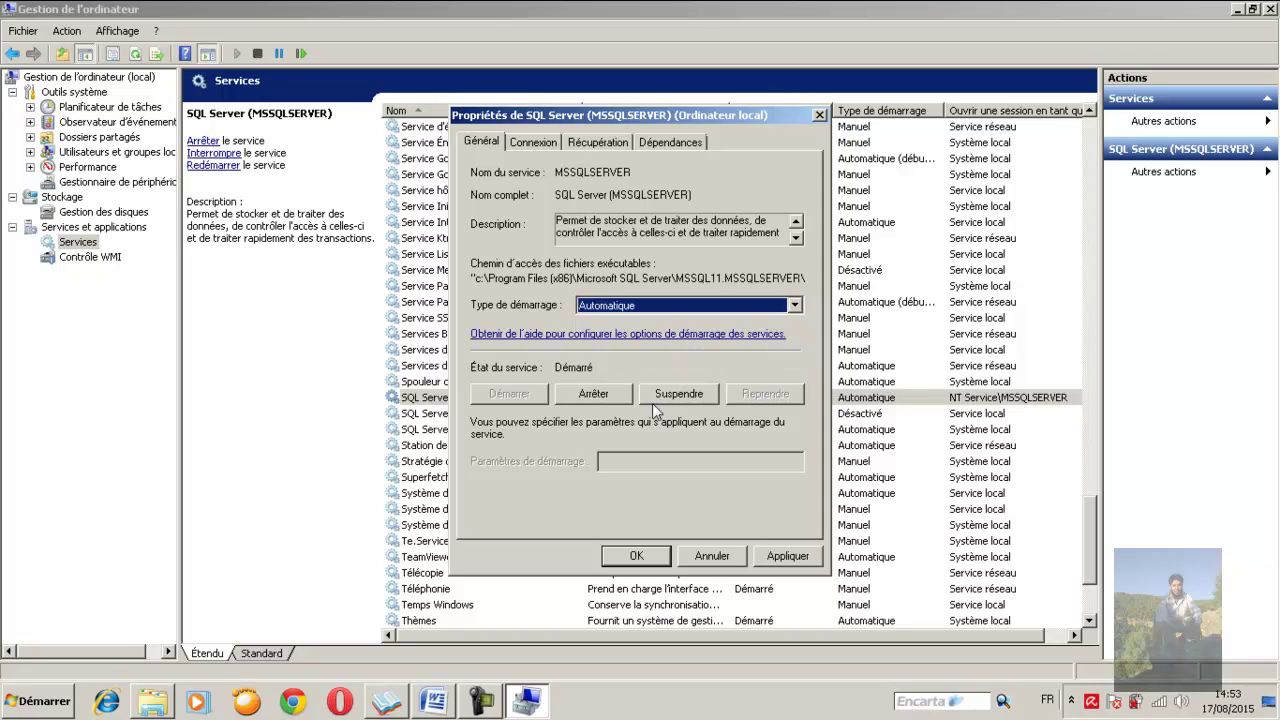
click(785, 556)
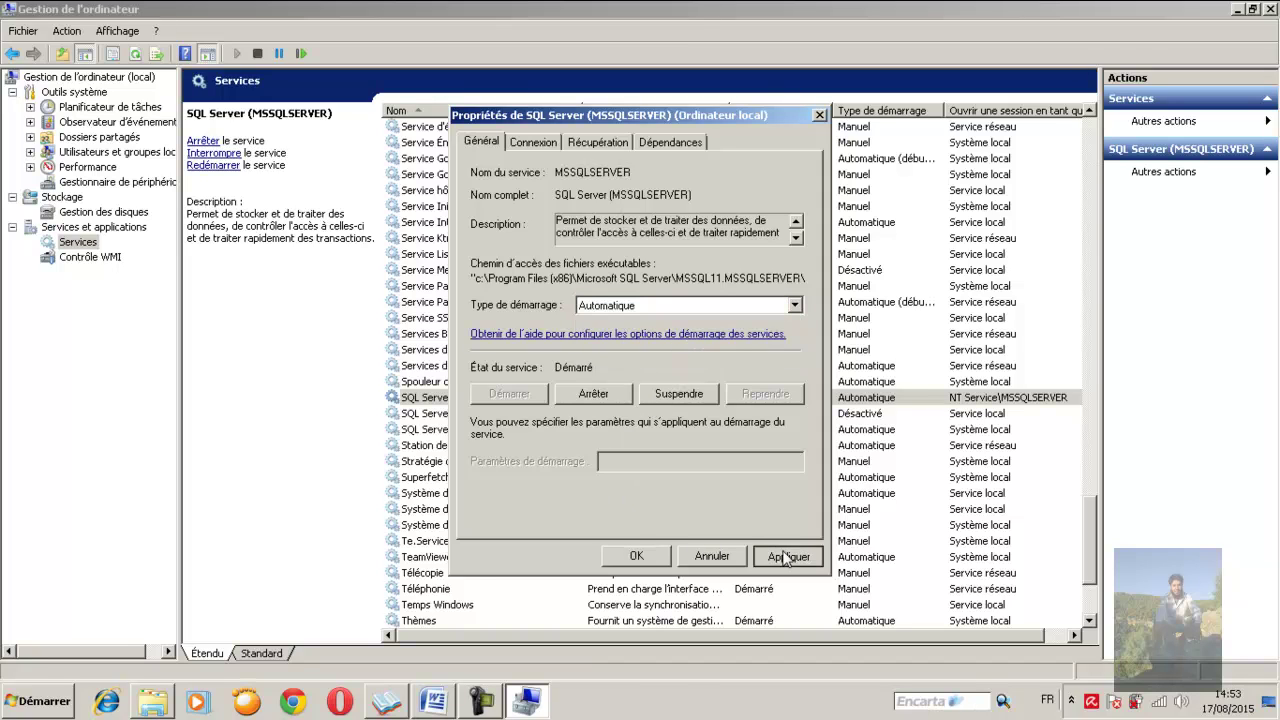
click(637, 557)
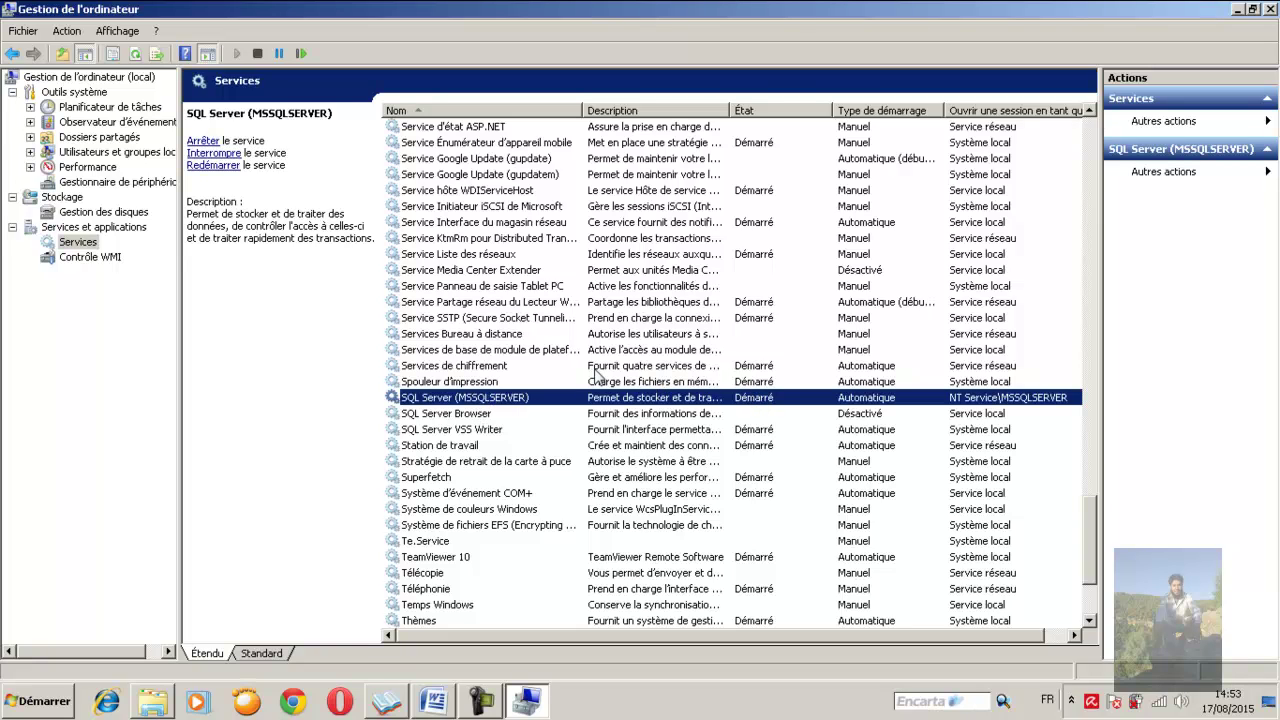
Restore the Computer Management window to normal size and move it to the right
click(1252, 9)
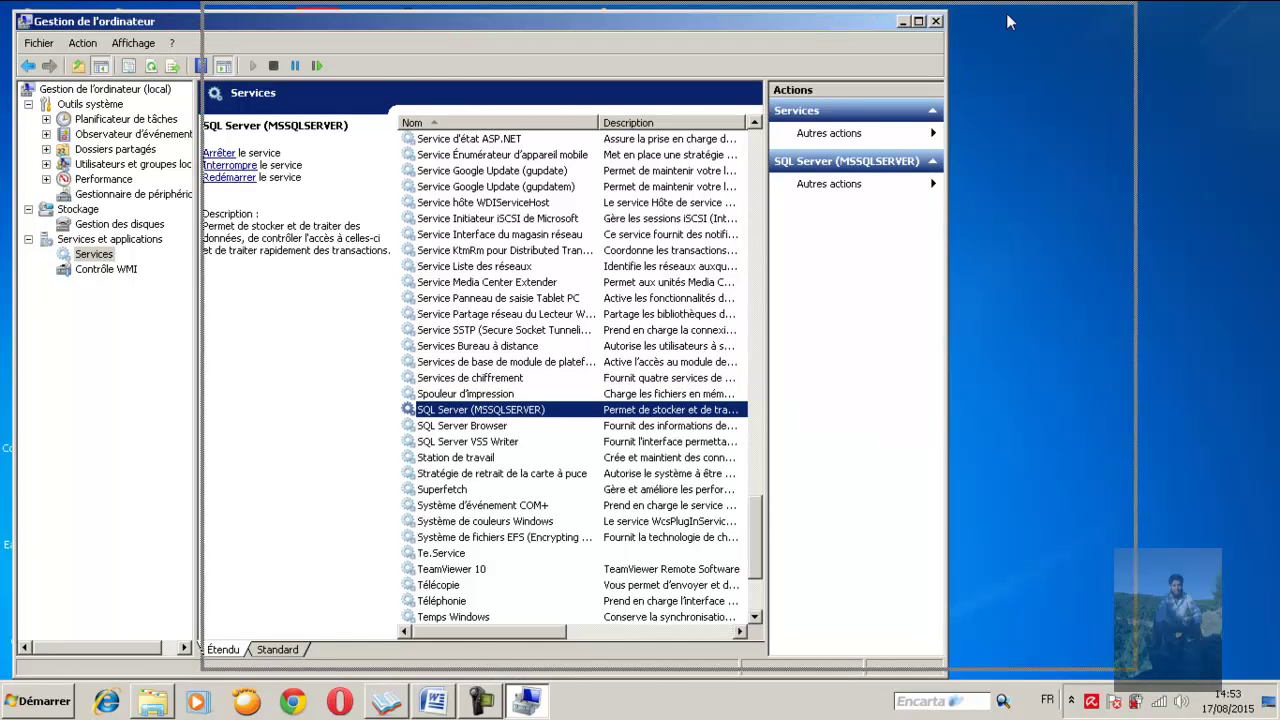
drag(832, 26, 1023, 18)
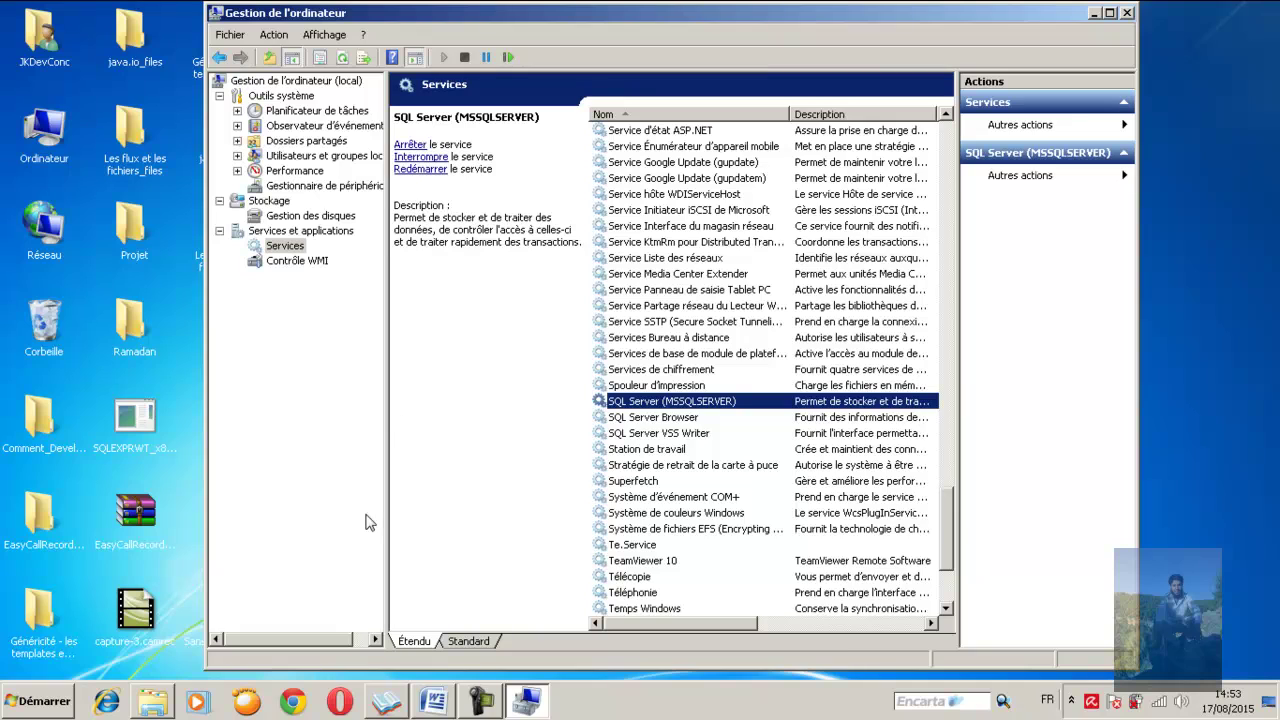
drag(288, 640, 327, 645)
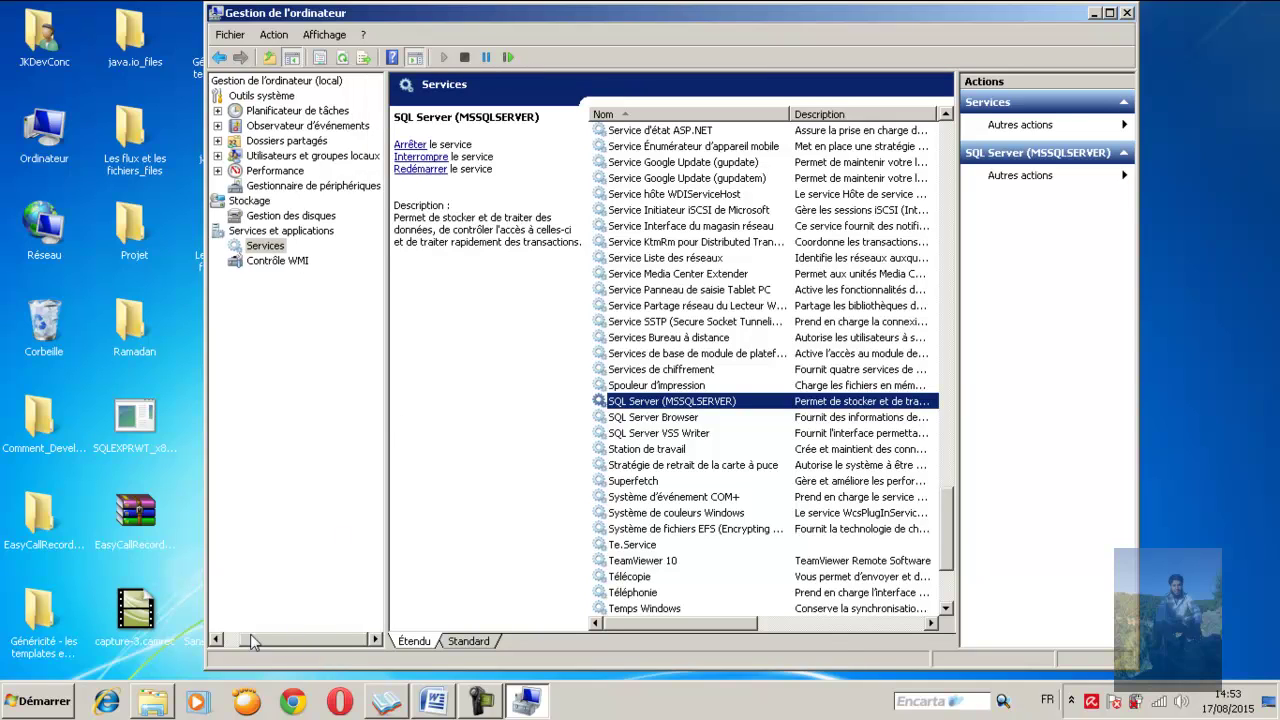
Launch SQL Server Management Studio from All Programs > Microsoft SQL Server 2012
click(42, 701)
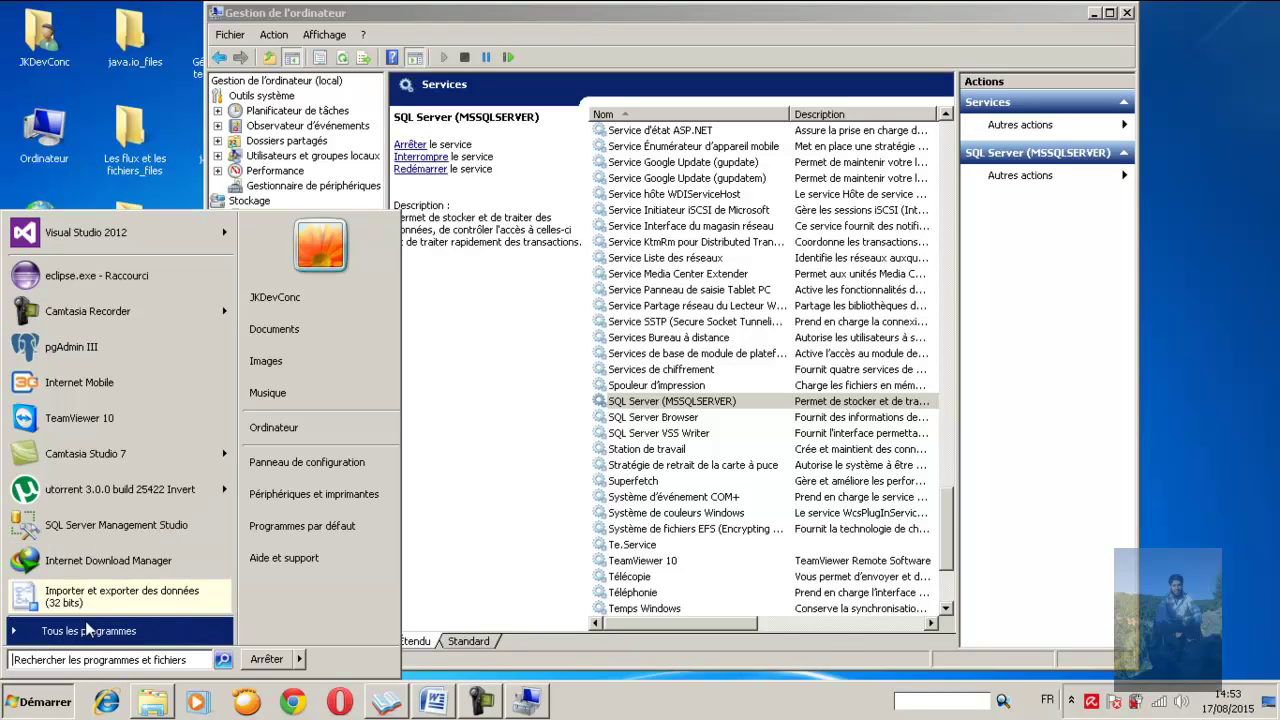
click(117, 631)
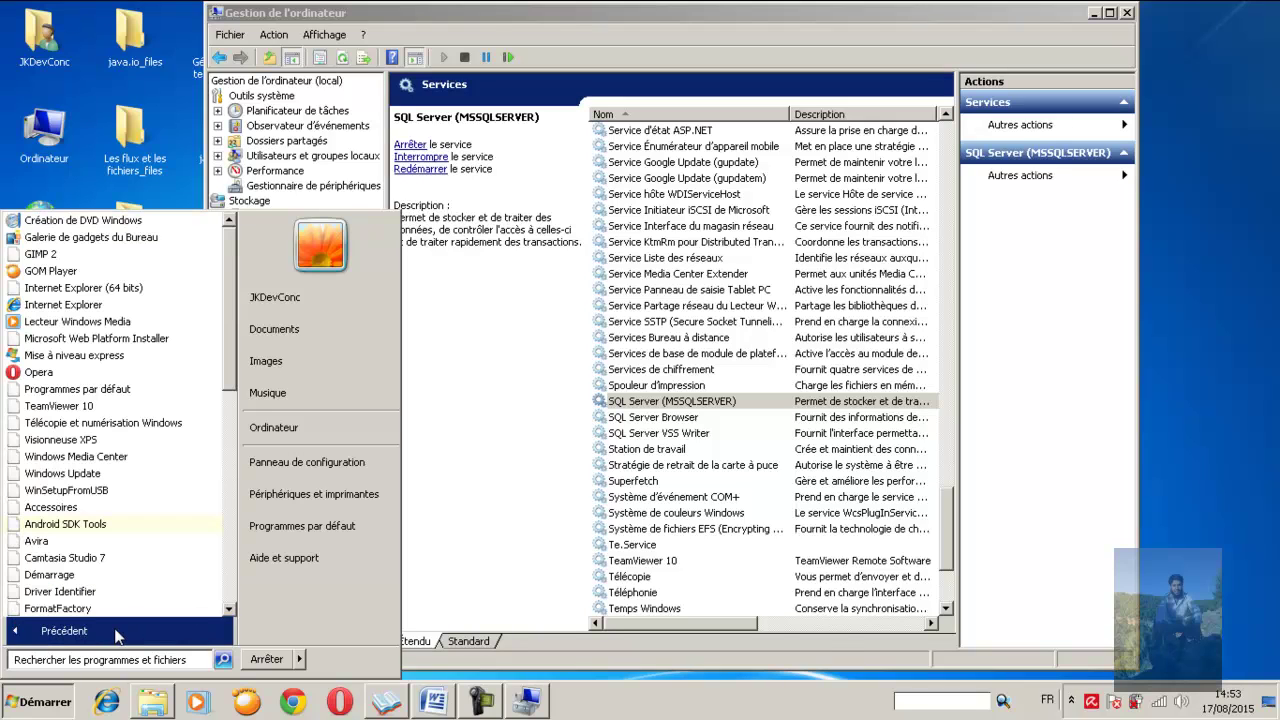
drag(229, 365, 223, 518)
click(77, 492)
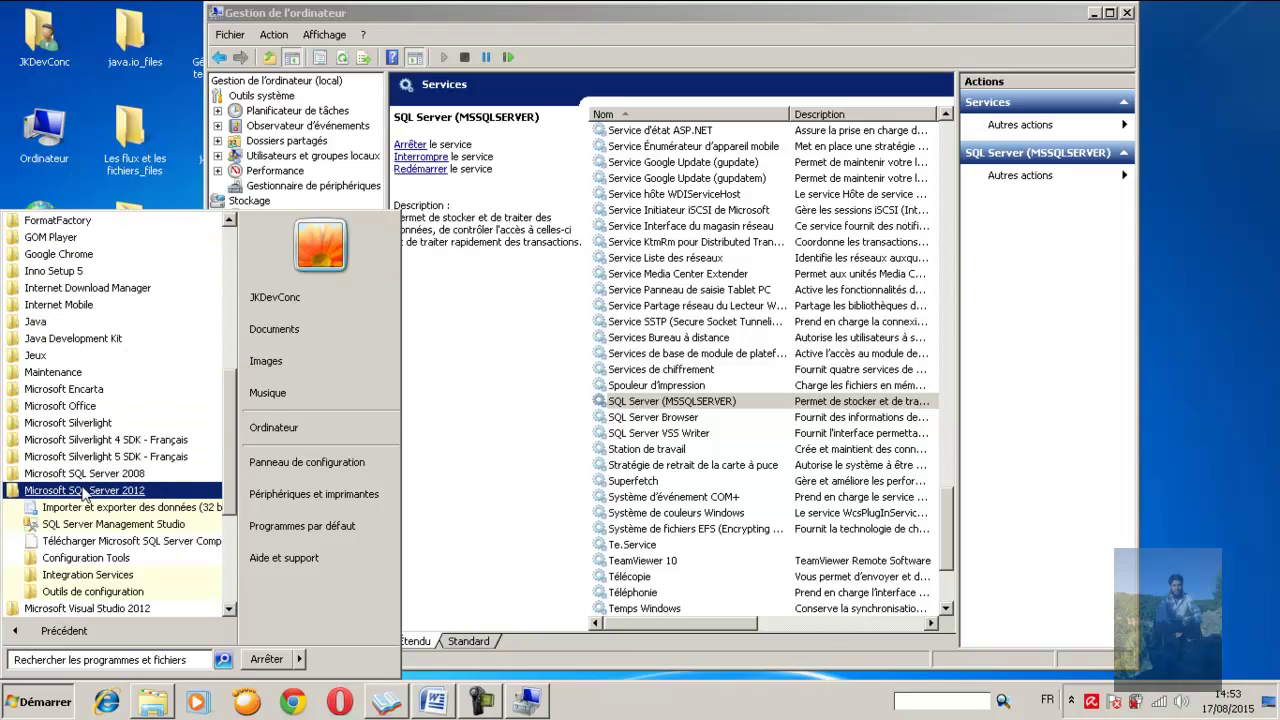
click(124, 531)
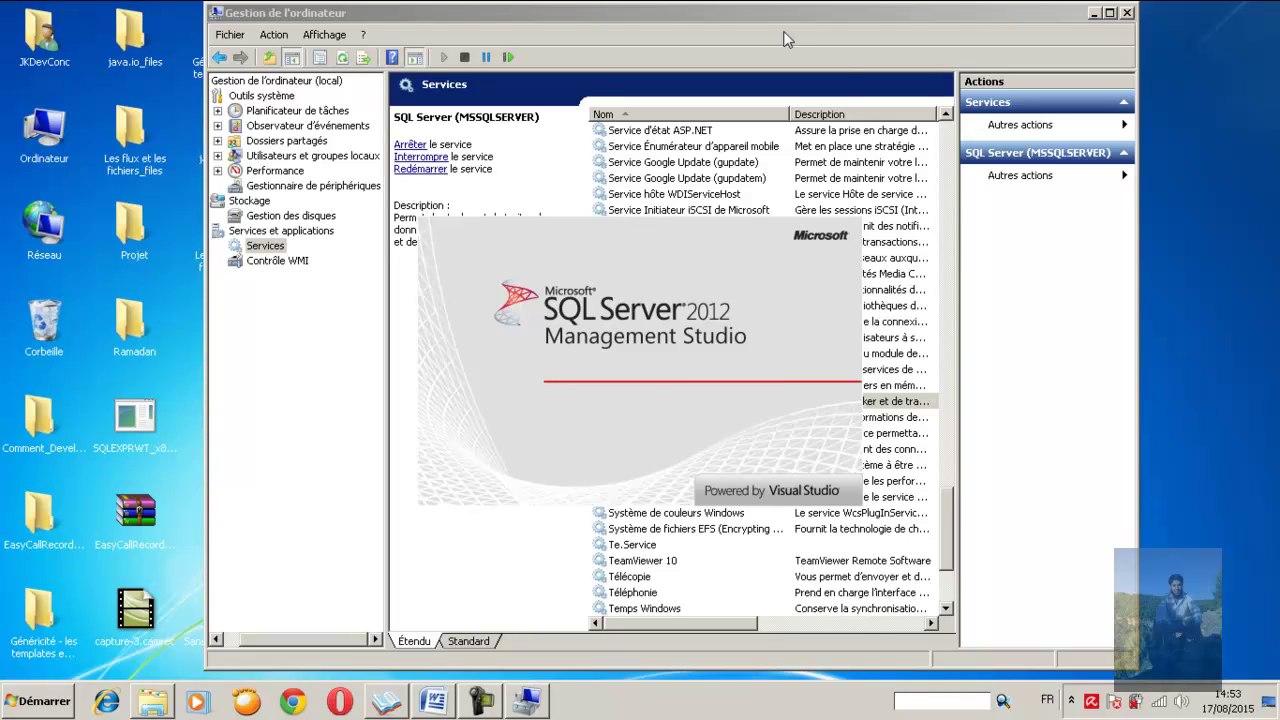
Narrow Computer Management and move it aside, then move the Connect to Server dialog into open space
drag(662, 11, 844, 29)
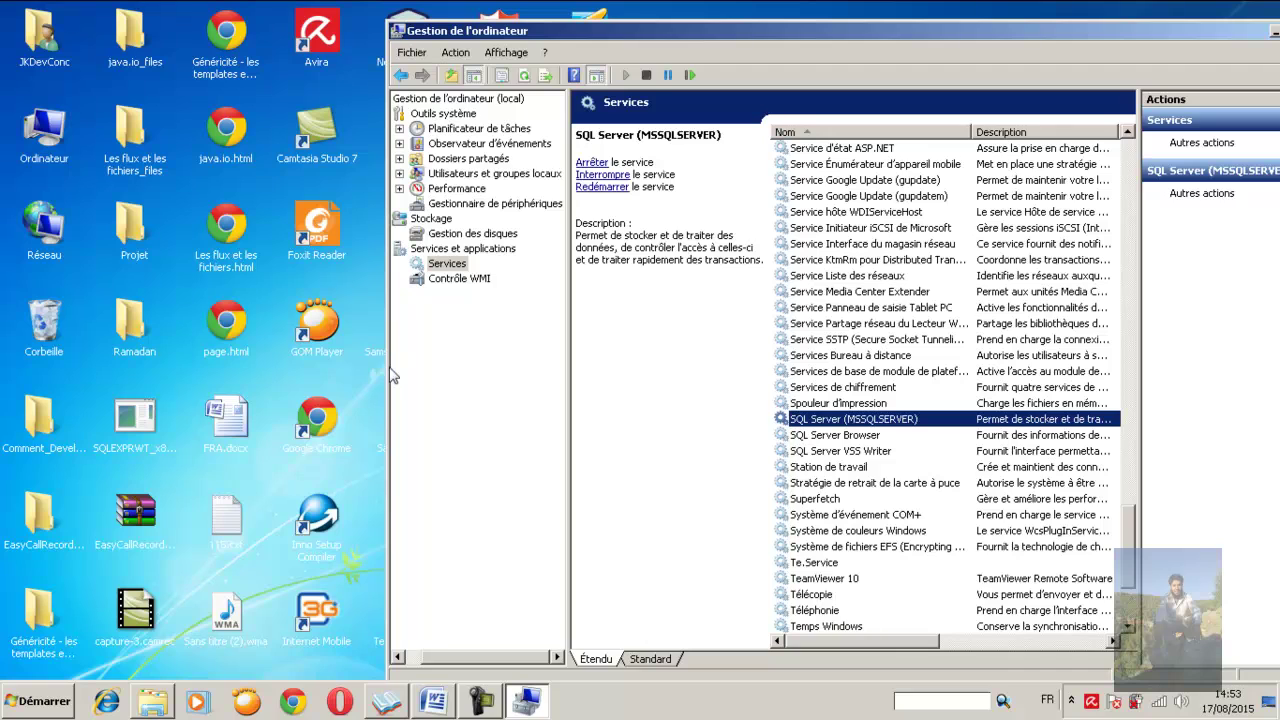
drag(388, 373, 749, 369)
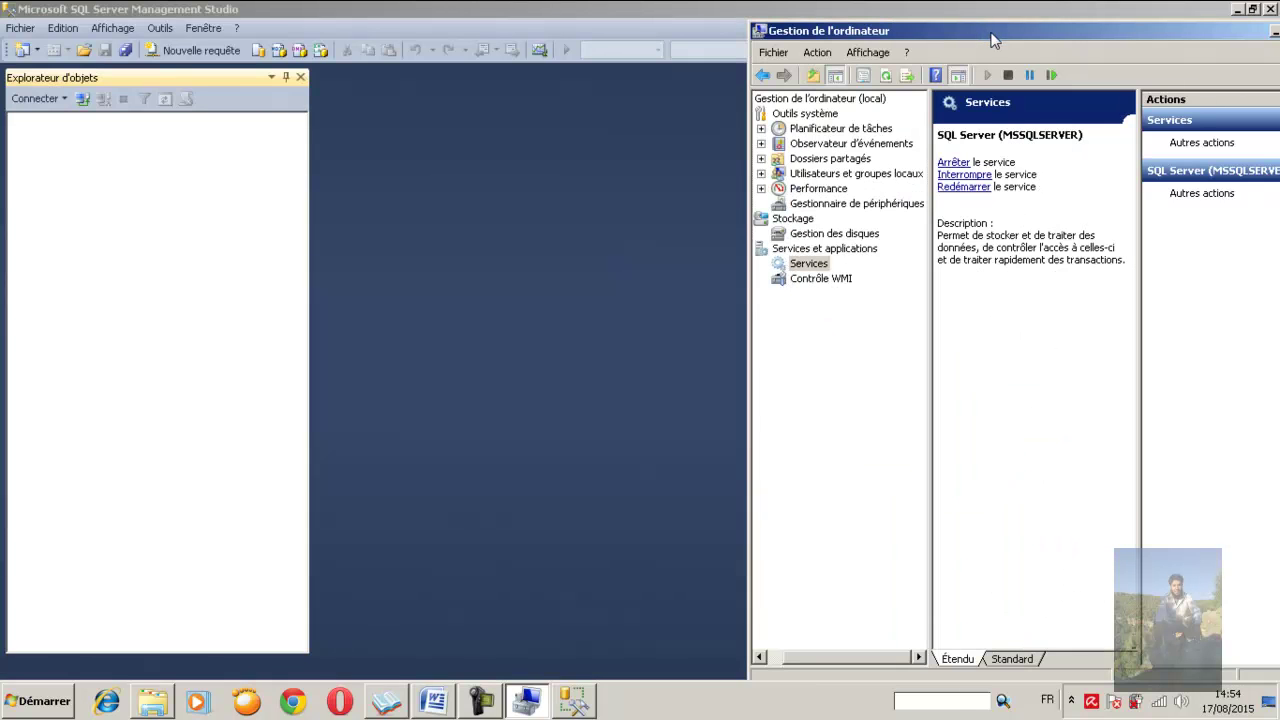
drag(993, 38, 1001, 24)
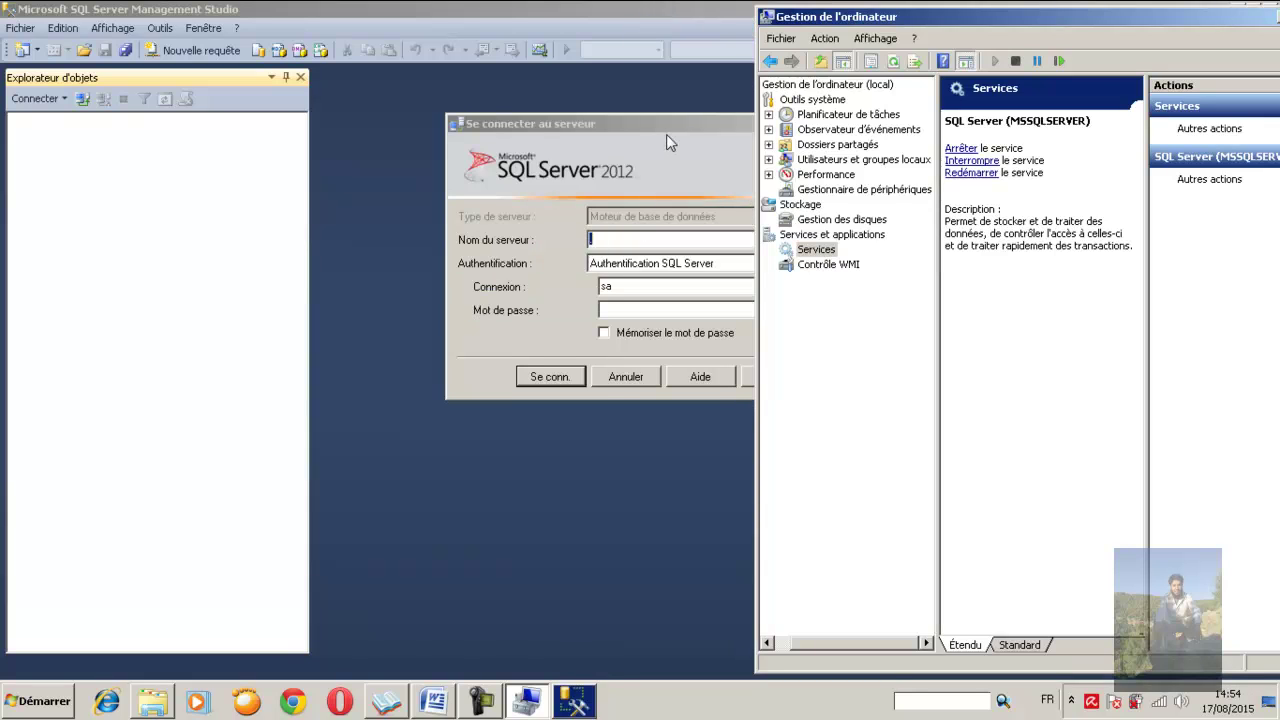
drag(676, 125, 561, 180)
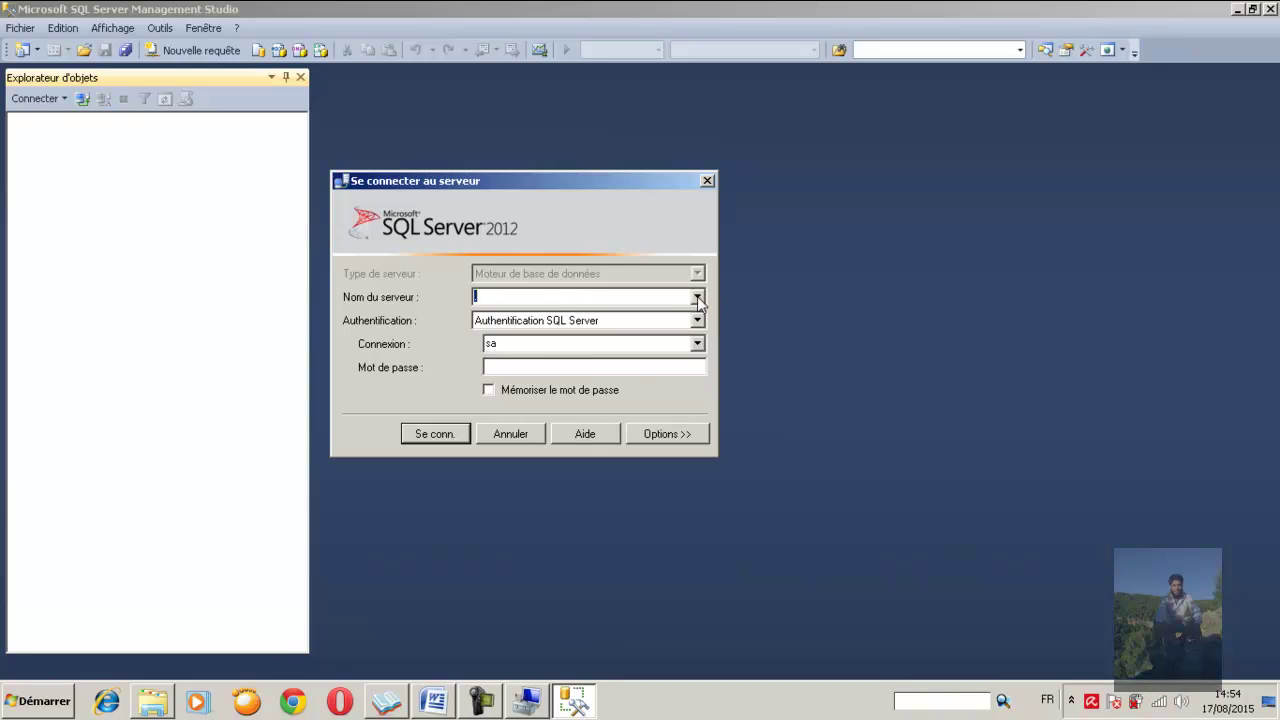
Empty the Server name field in the Connect to Server dialog
click(697, 298)
click(697, 300)
key(BackSpace)
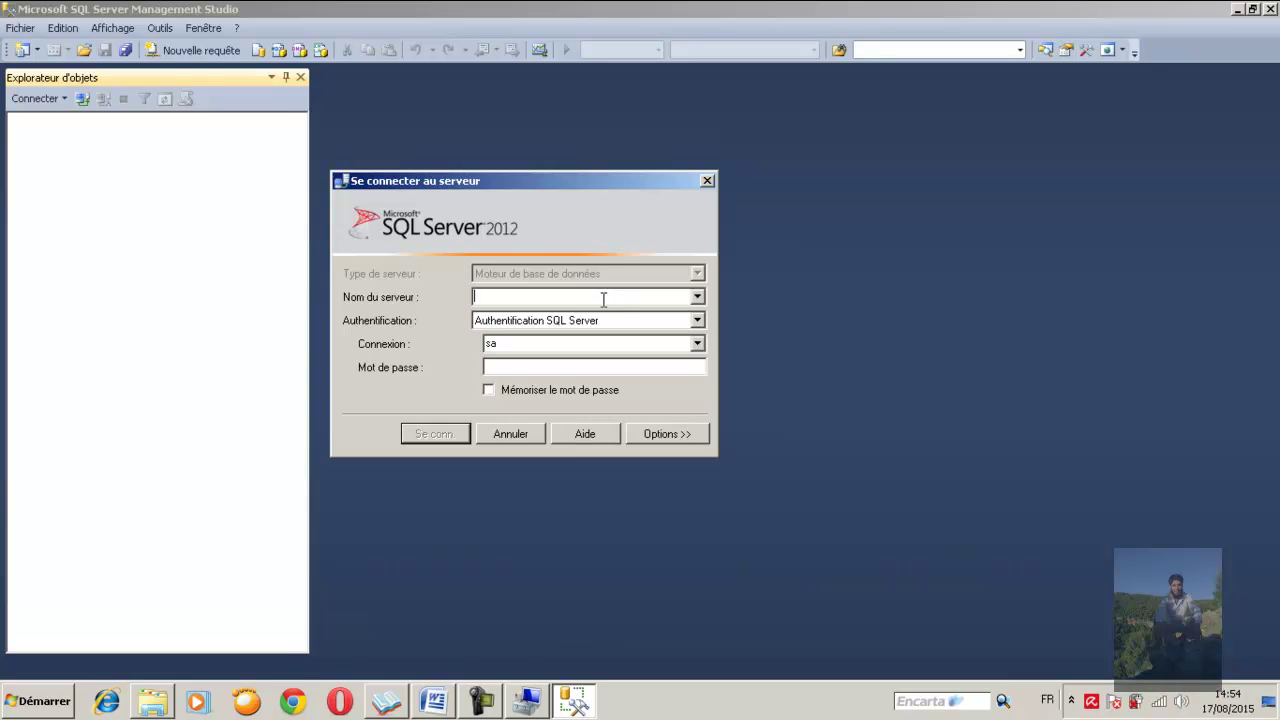
Pick this computer's name as the server and sa as the login
click(697, 297)
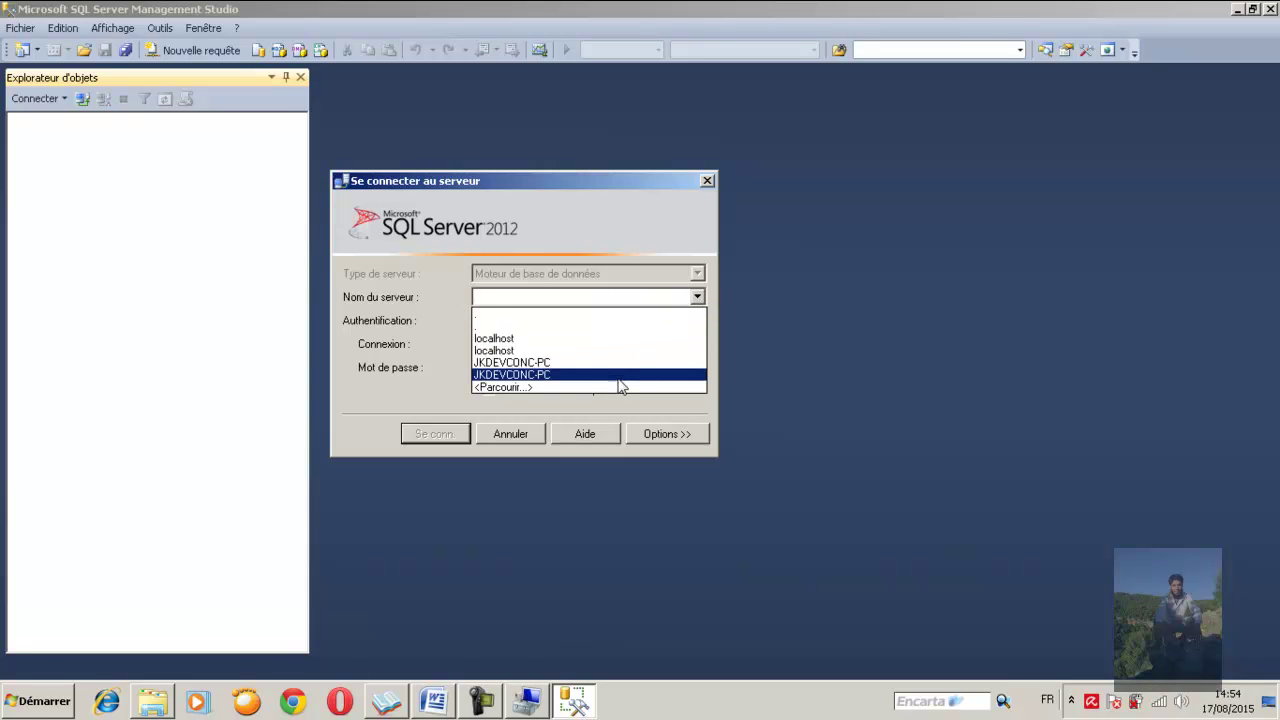
click(565, 374)
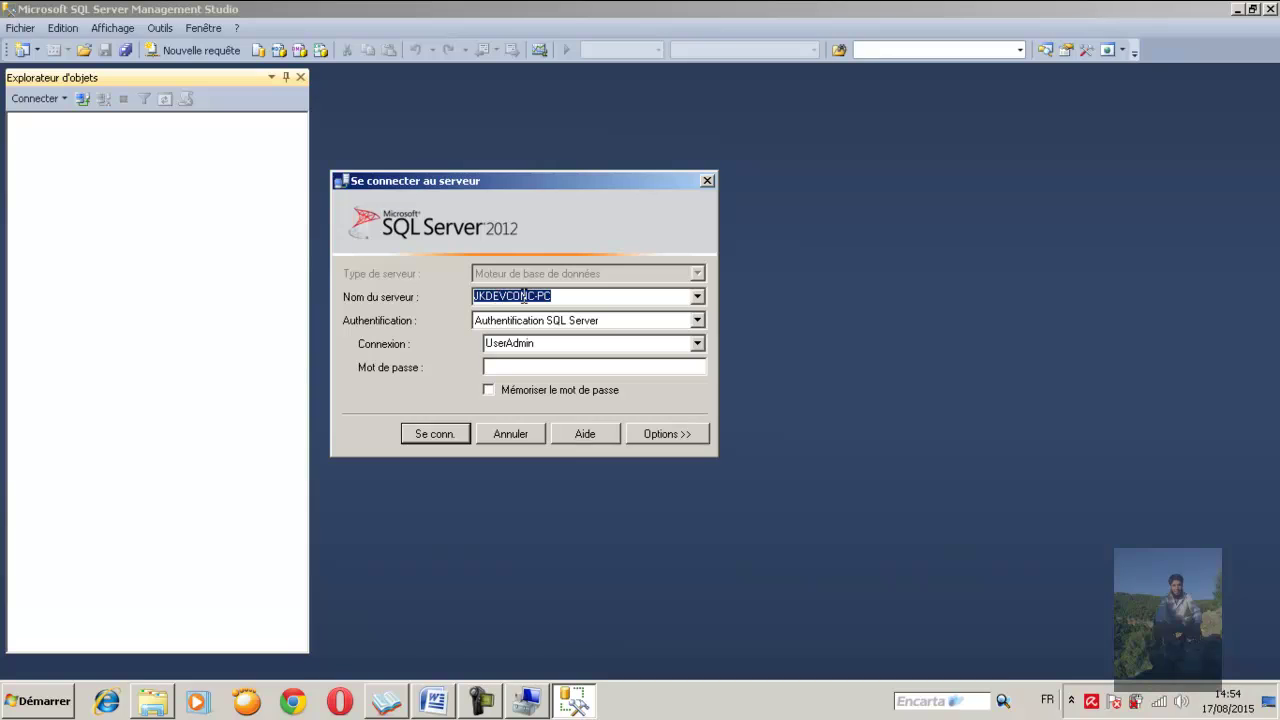
click(570, 297)
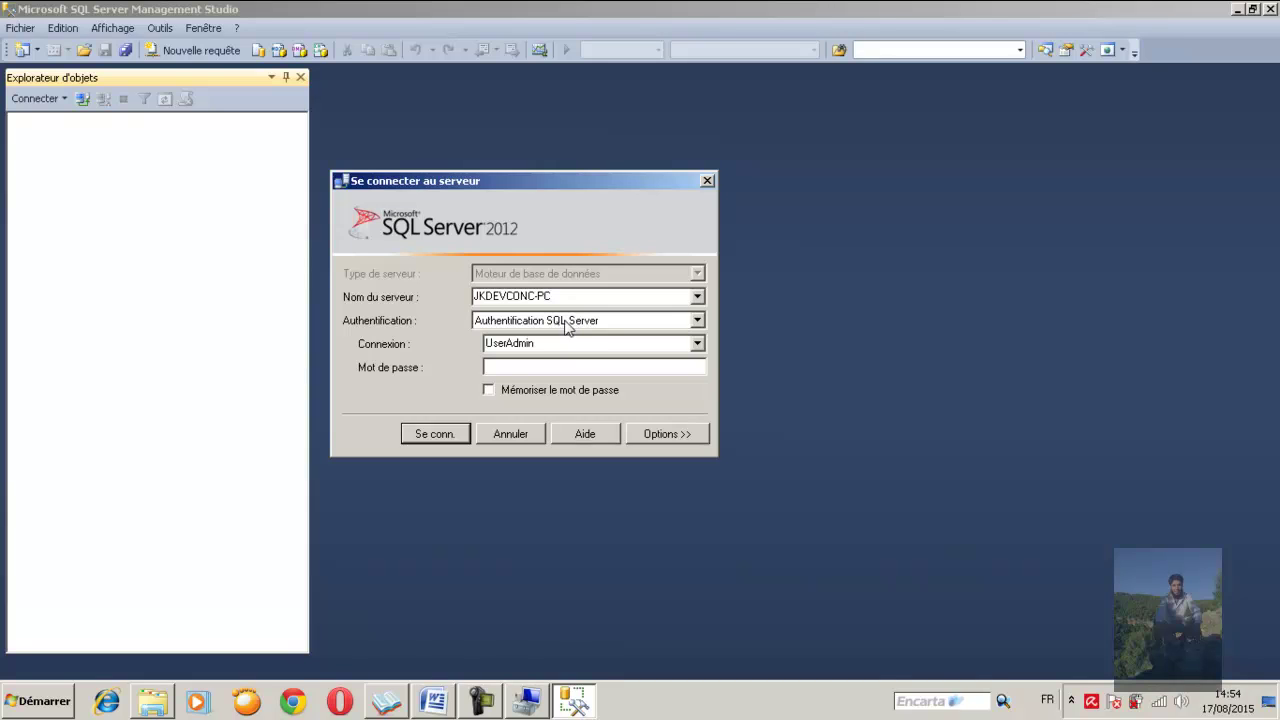
click(697, 343)
click(575, 374)
click(532, 367)
Switch to Windows Authentication and connect to the server
click(698, 322)
click(628, 338)
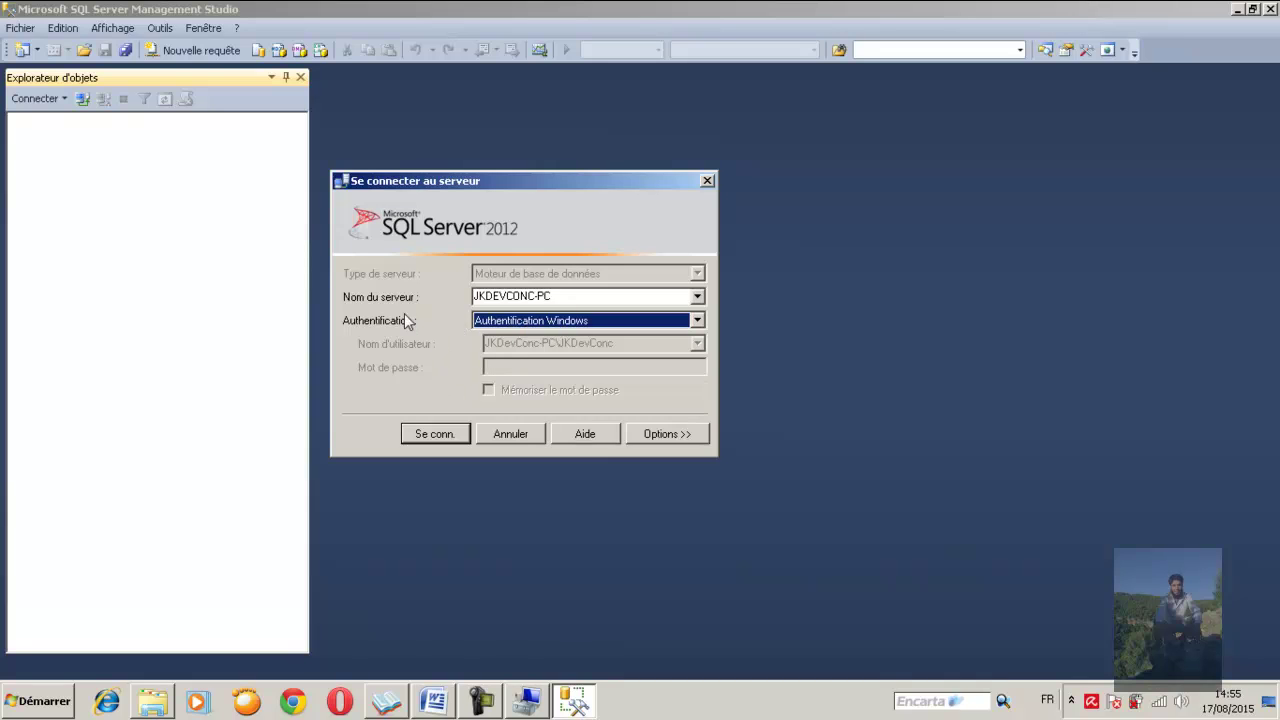
click(560, 297)
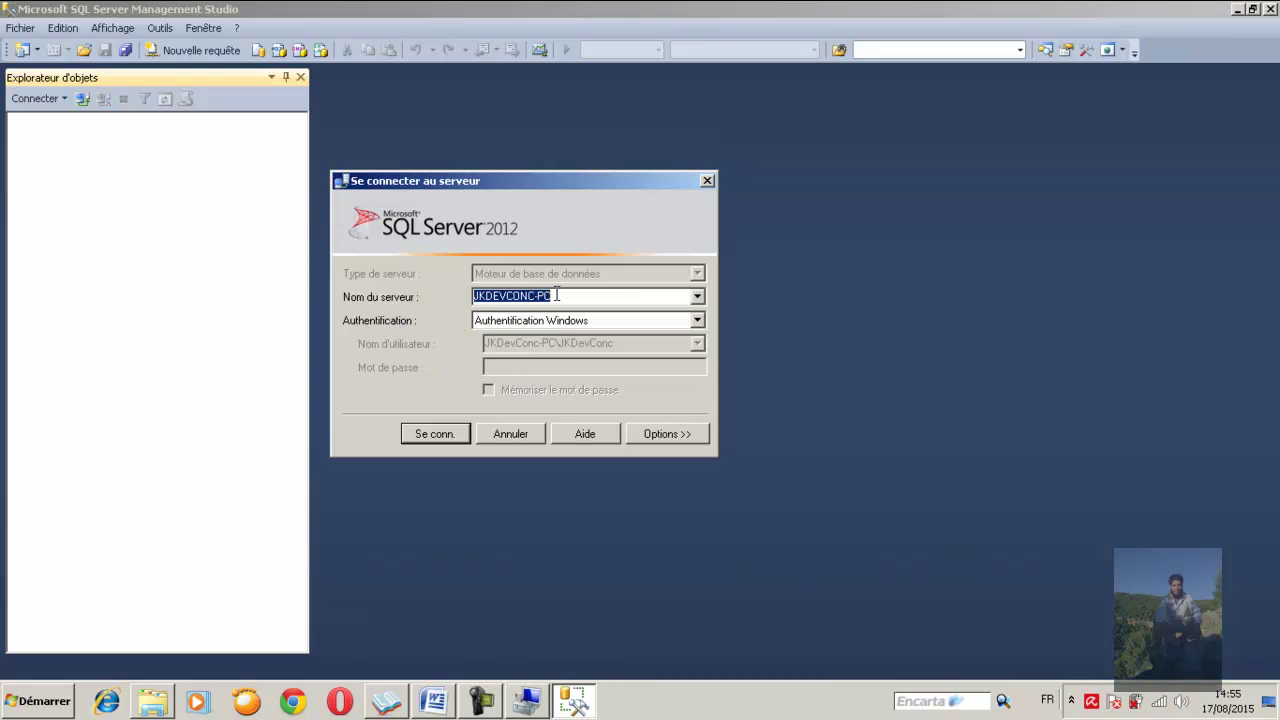
click(434, 436)
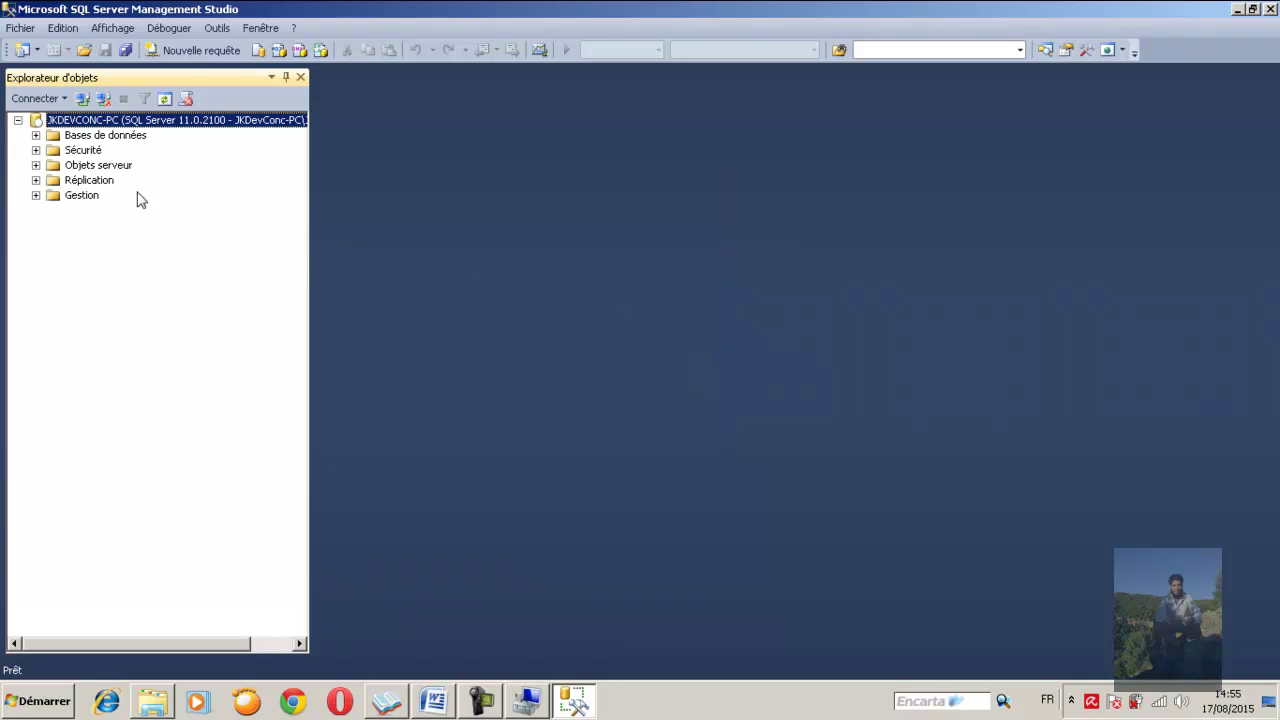
Disconnect Object Explorer and reopen Connect to Server with '.' as the server name
click(103, 98)
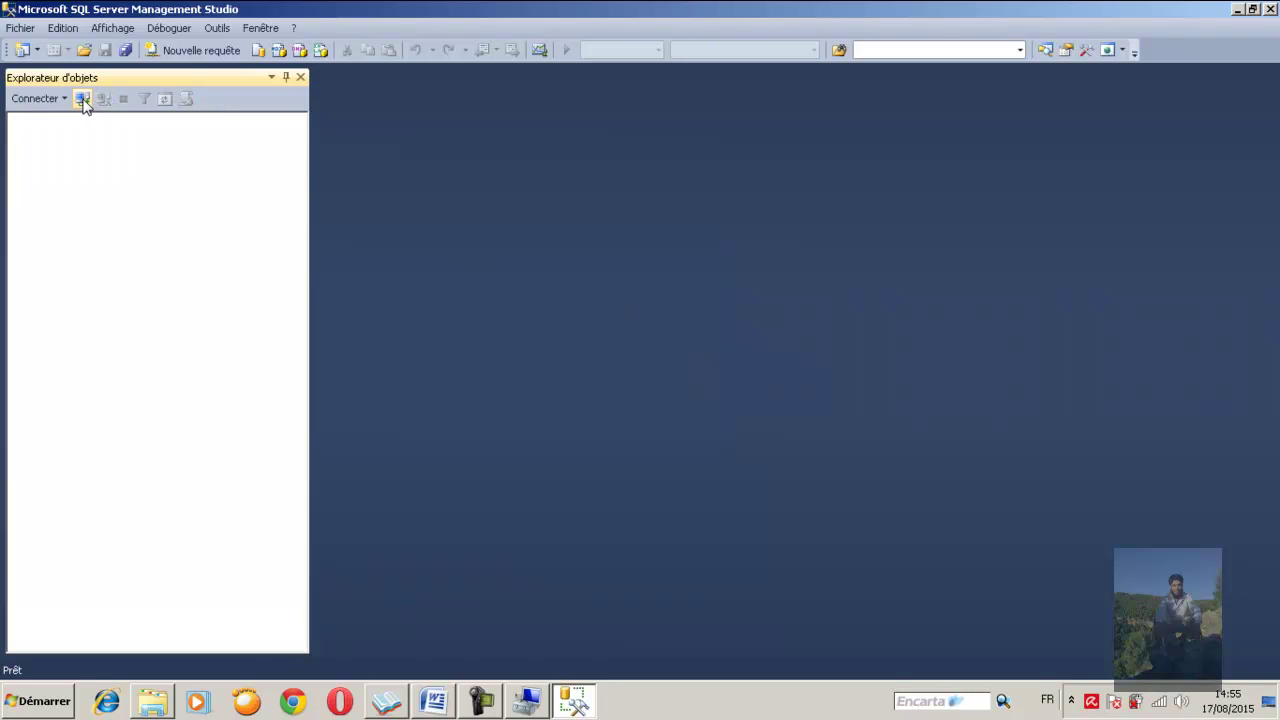
click(83, 99)
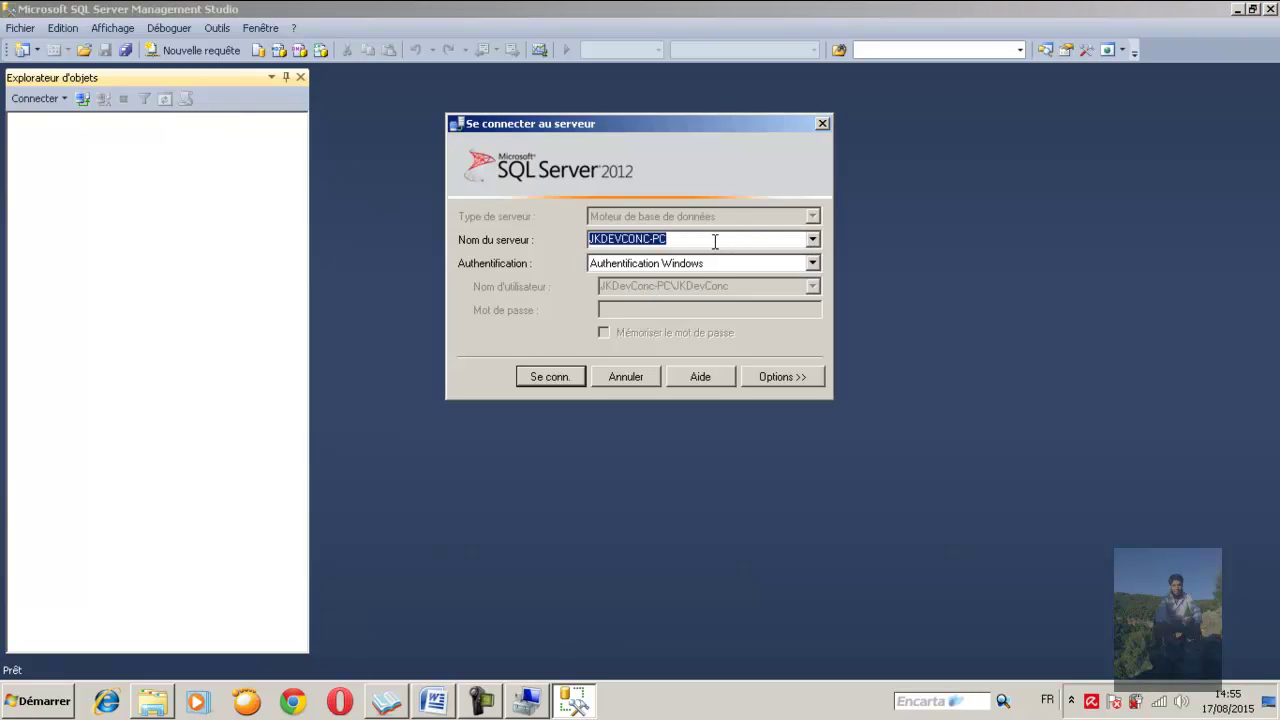
key(BackSpace)
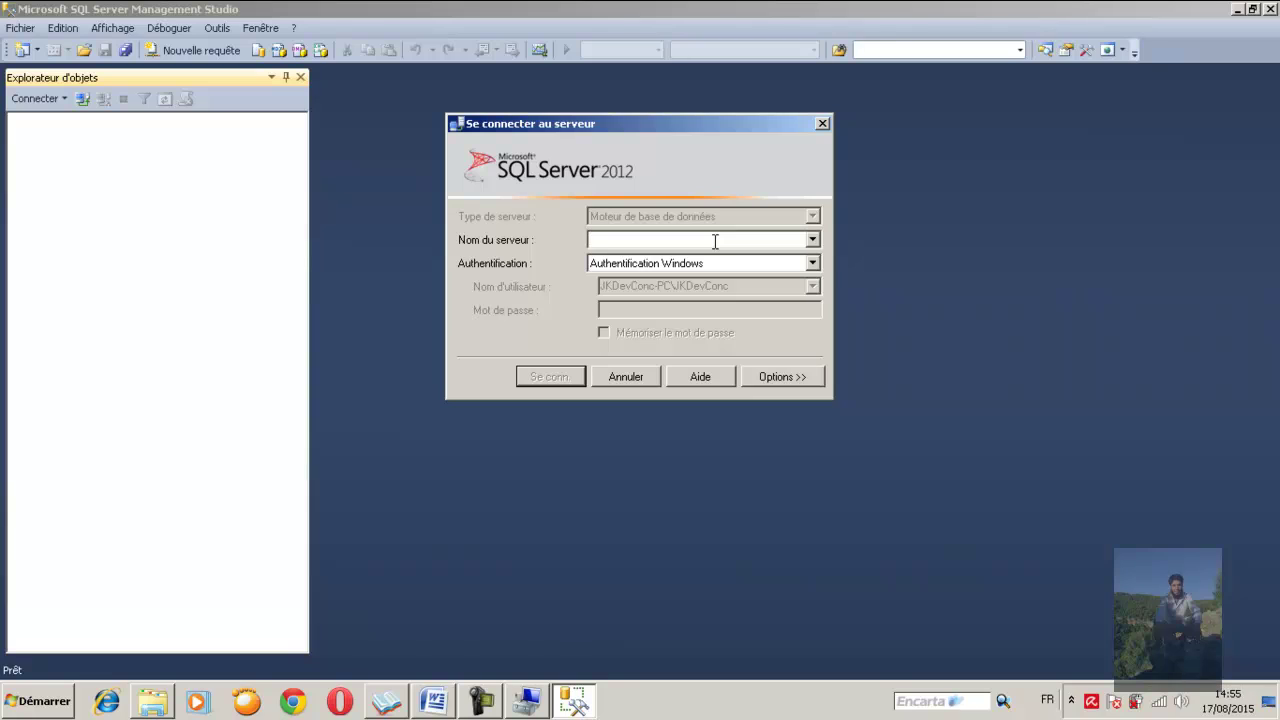
text(.)
Connect with '.', then reconnect using '(local)' as the server name and disconnect again
click(548, 378)
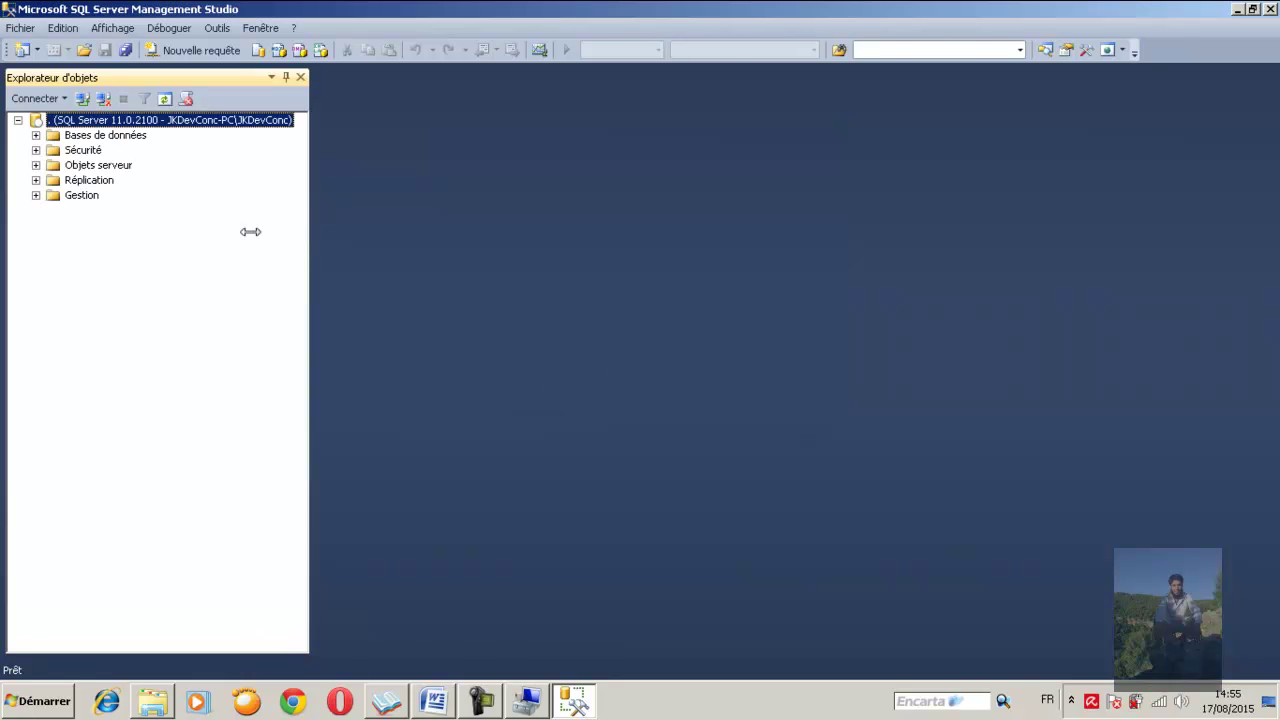
click(104, 98)
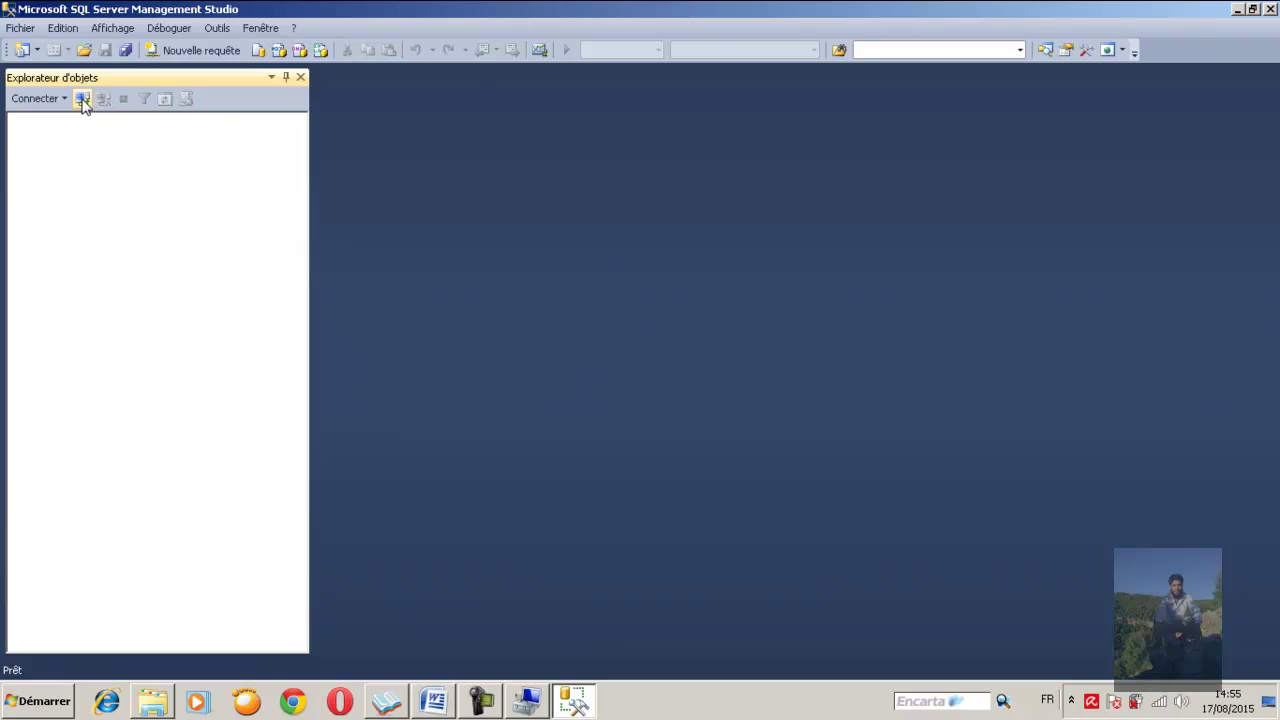
click(82, 98)
key(BackSpace)
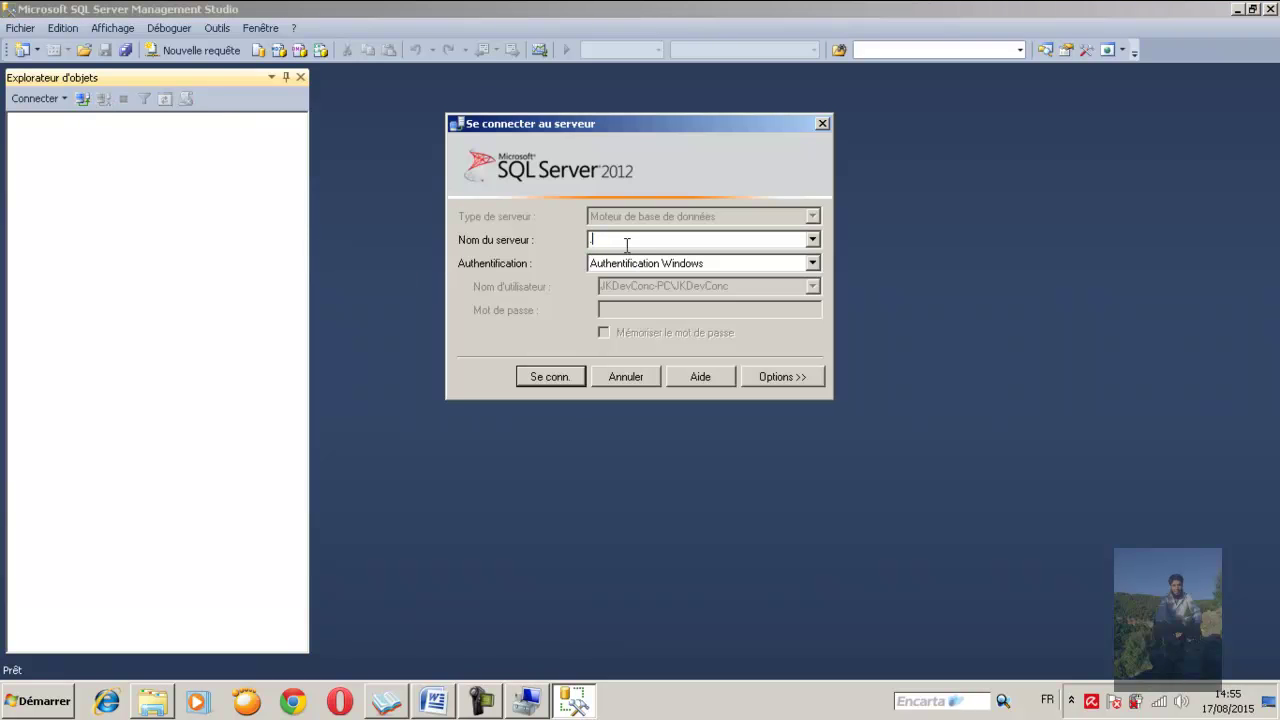
text((local)
click(549, 379)
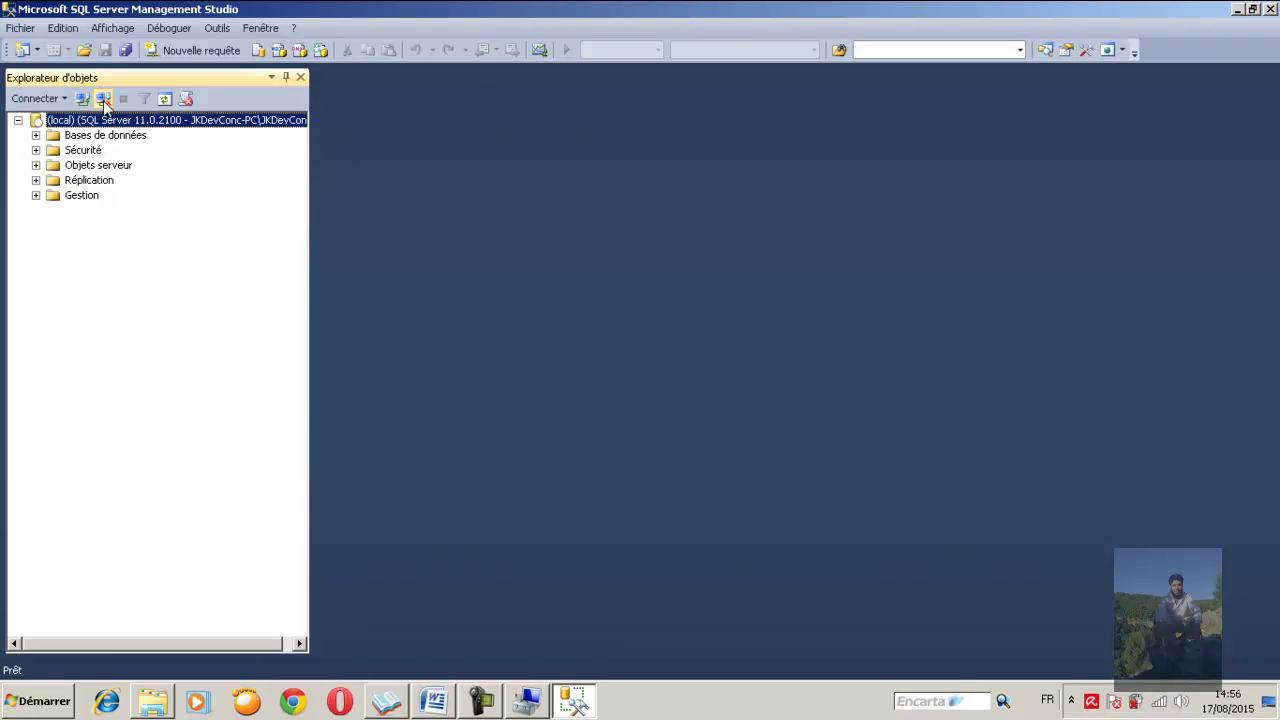
click(103, 100)
Reopen Connect to Server, replace '(local)' with 'localhost', and connect
click(83, 99)
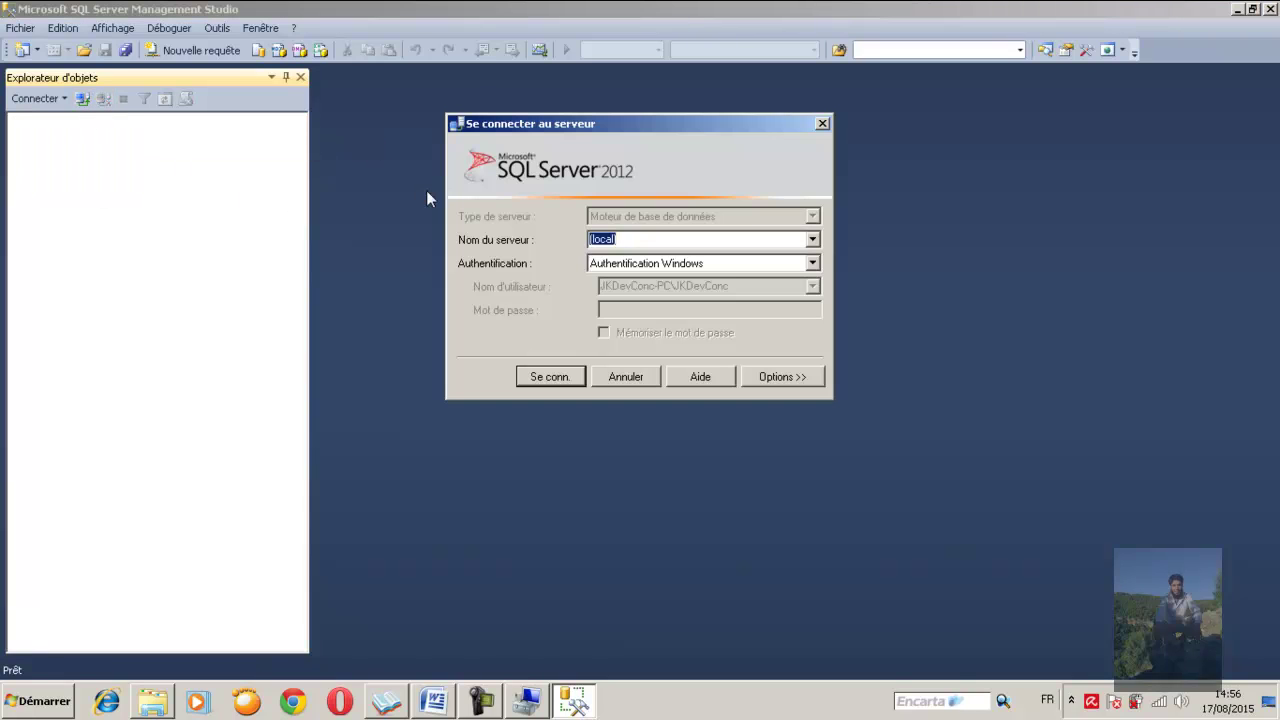
click(628, 239)
double_click(628, 239)
key(BackSpace)
text(localhost)
click(552, 377)
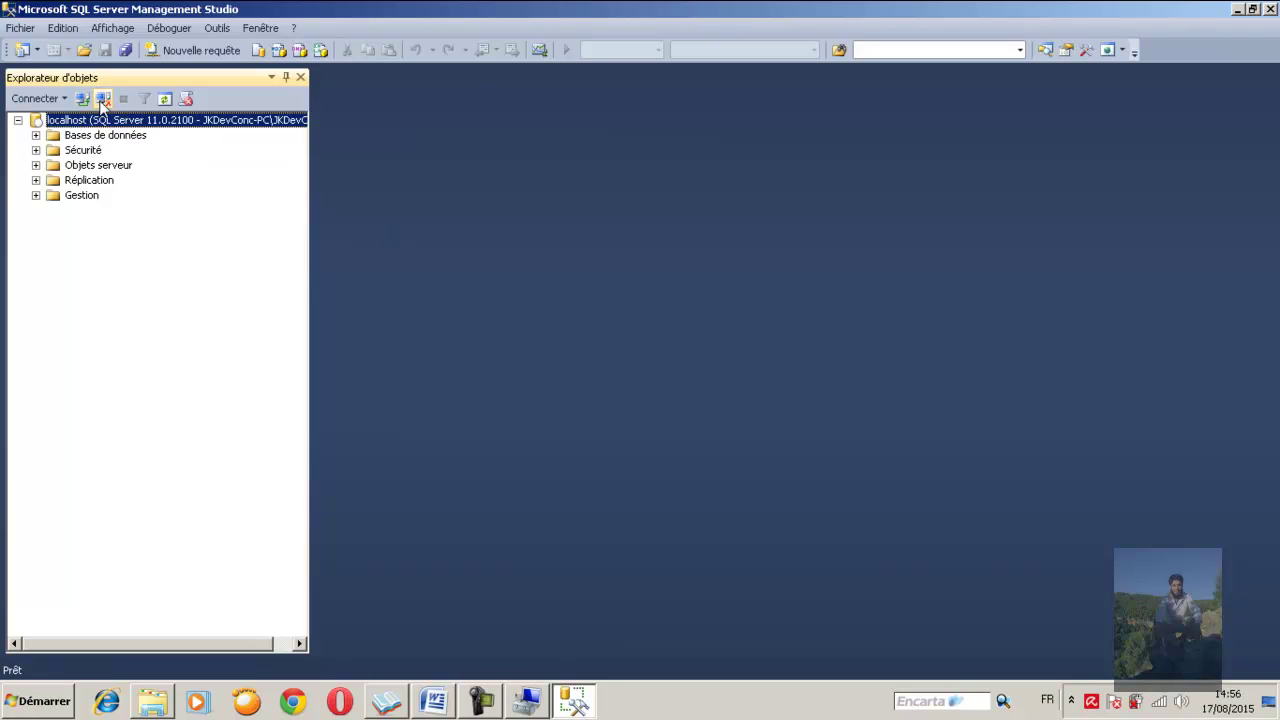
Disconnect, then start a new connection using SQL Server Authentication with the sa login
click(103, 100)
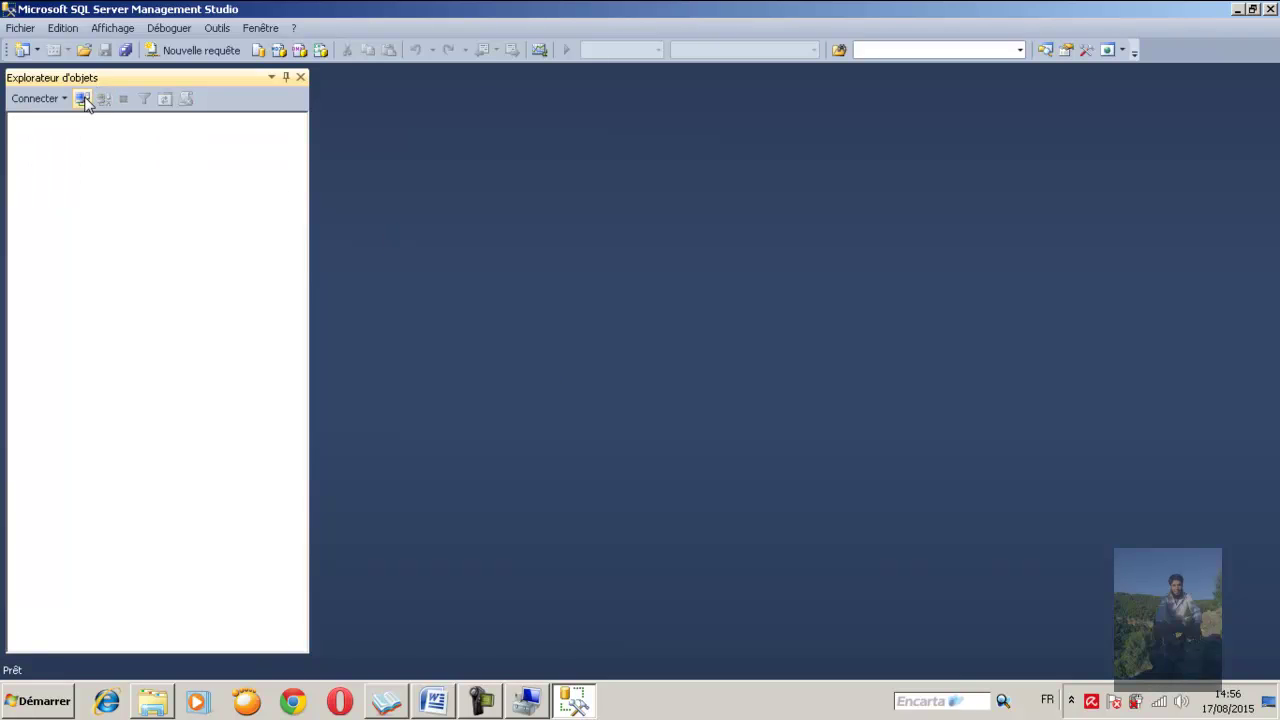
click(83, 98)
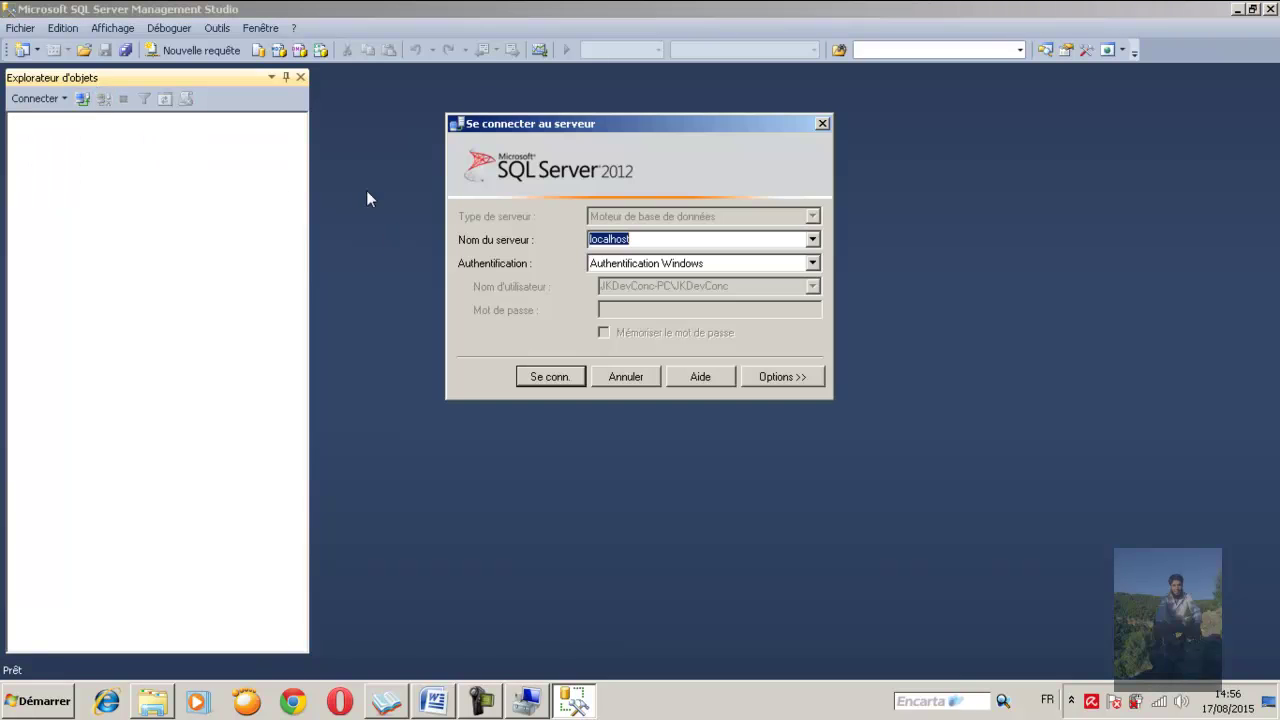
click(812, 263)
click(693, 292)
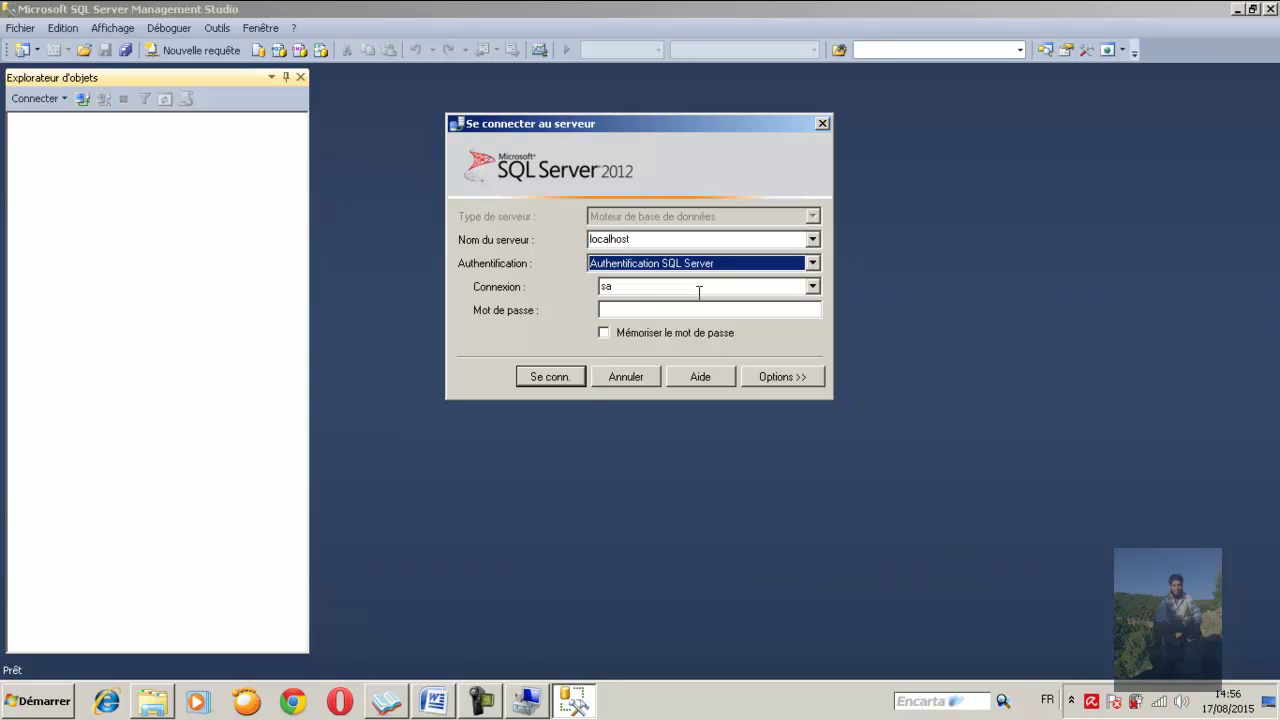
click(635, 289)
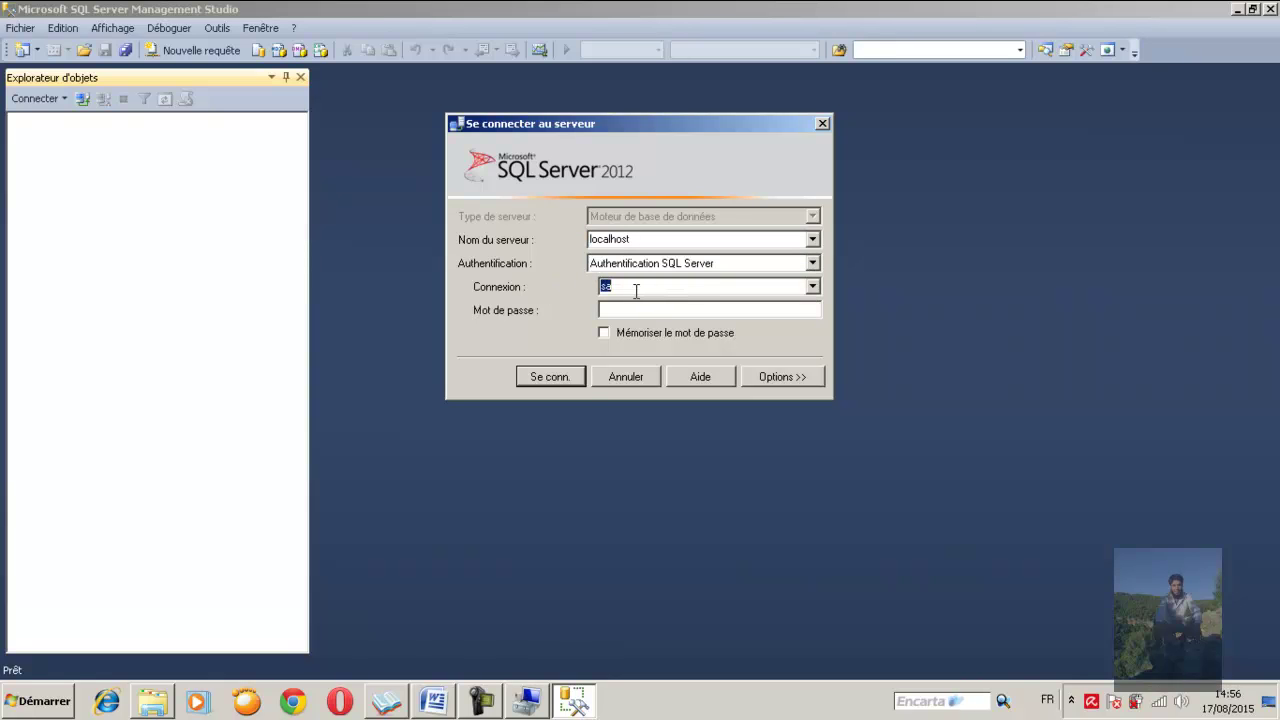
click(635, 289)
Enter the sa password, connect to localhost, then disconnect
click(621, 311)
text(*****)
click(563, 375)
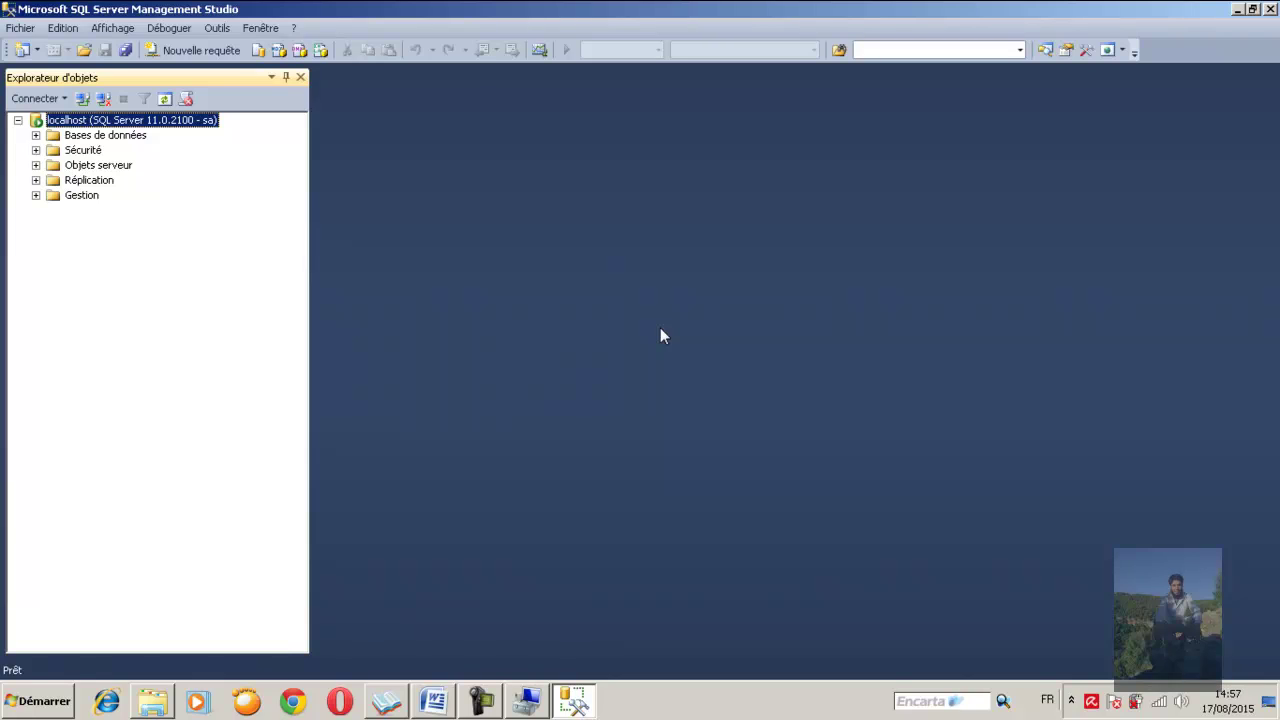
click(103, 99)
Try connecting to the nonexistent server 'sdsfsd' with Windows Authentication, producing error 53
click(82, 99)
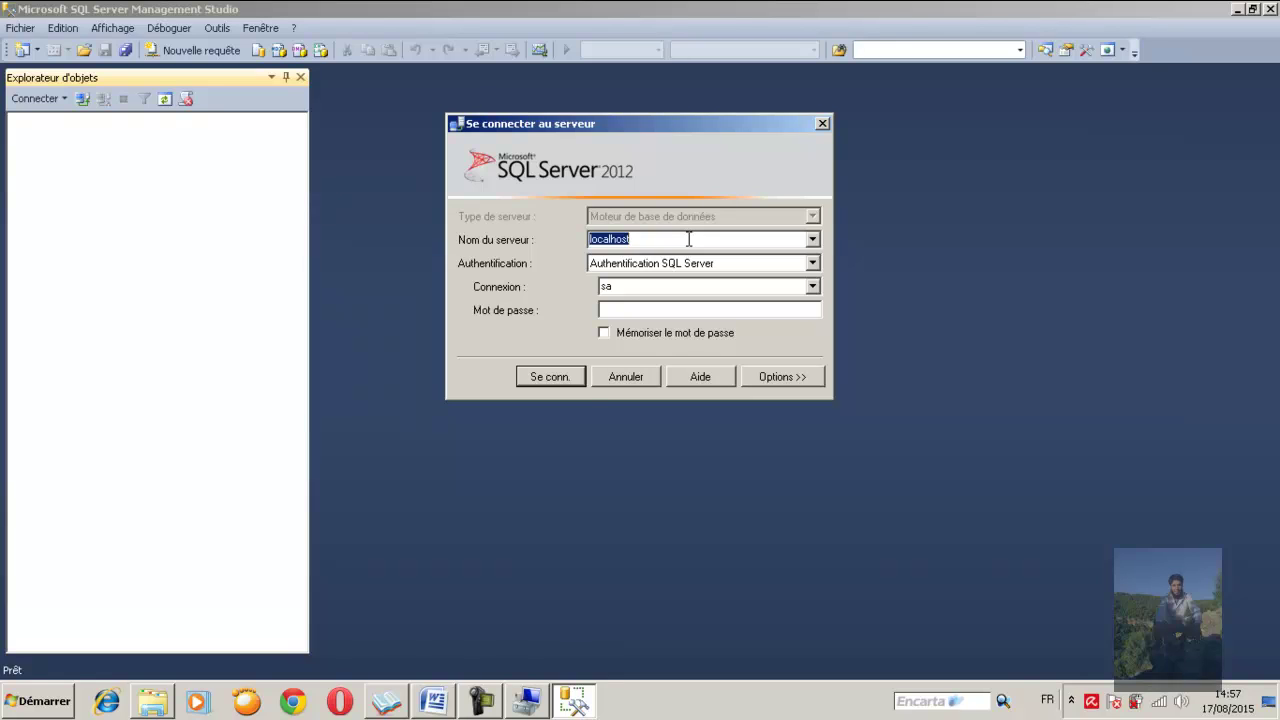
key(BackSpace)
text(sdsfsd)
click(812, 263)
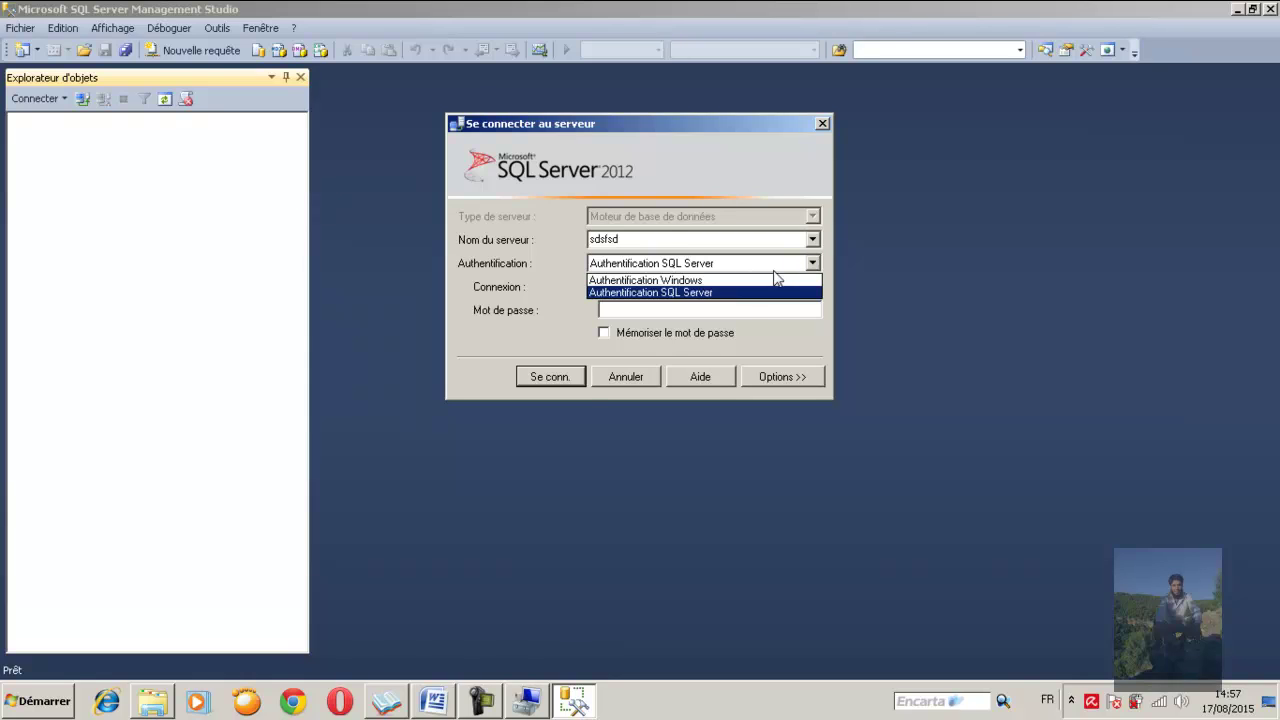
click(712, 281)
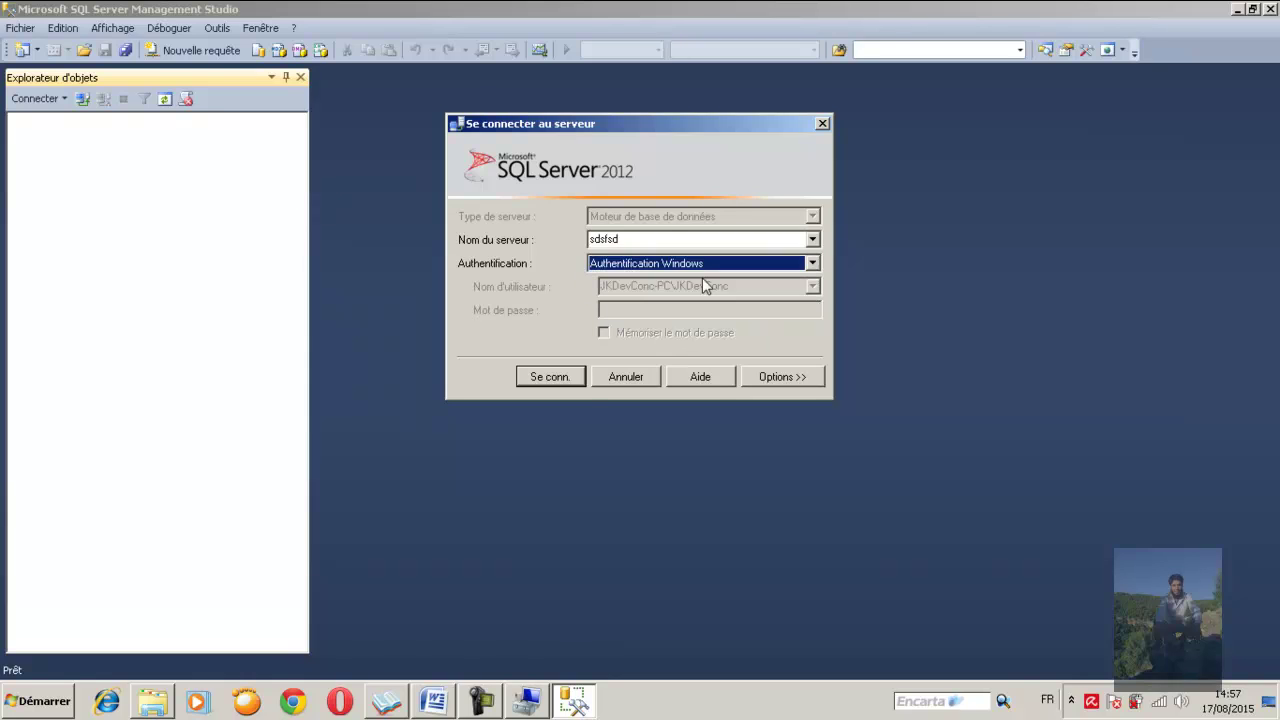
click(548, 377)
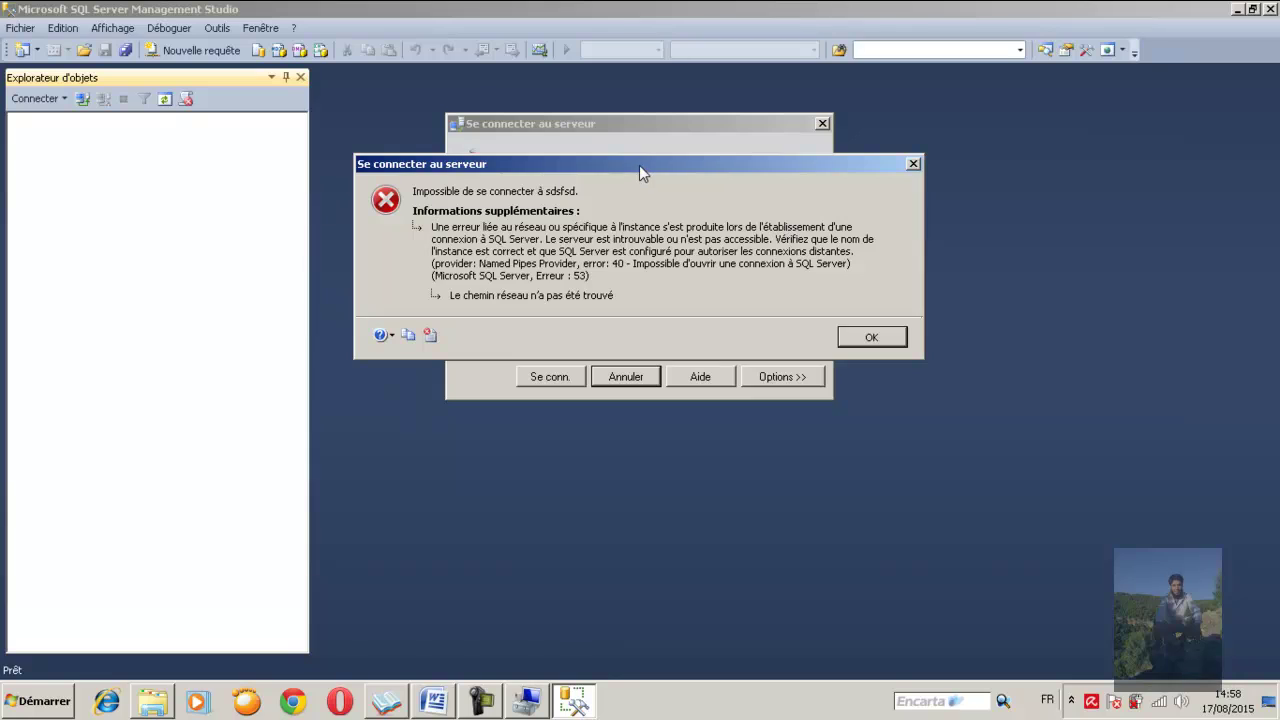
Move the connection error aside, dismiss it, and select the 'sdsfsd' server name
drag(640, 176, 637, 236)
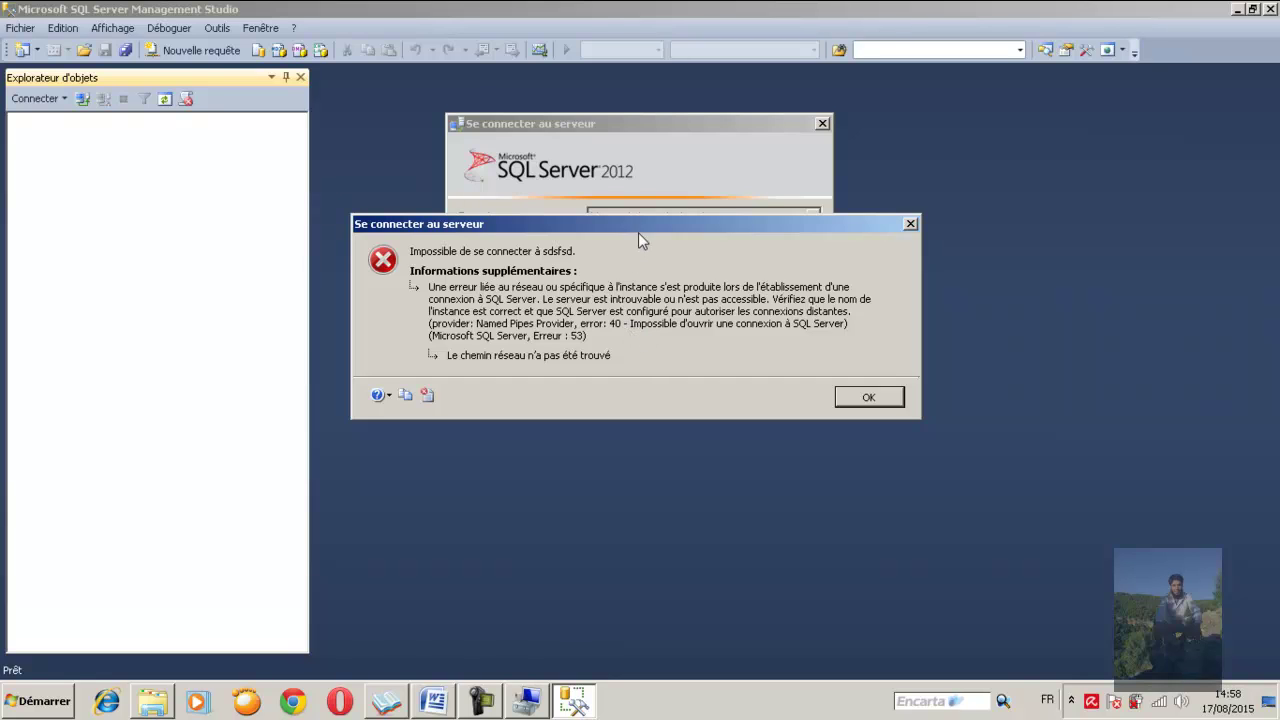
drag(637, 228, 653, 321)
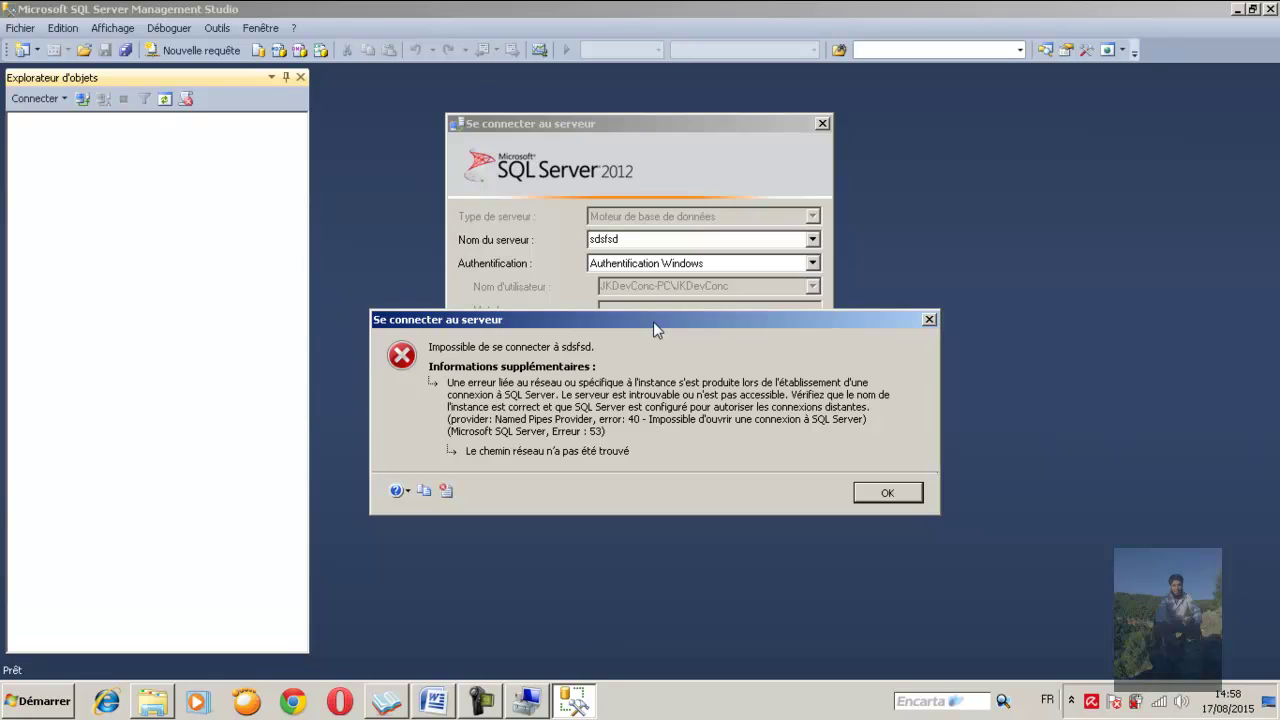
click(891, 496)
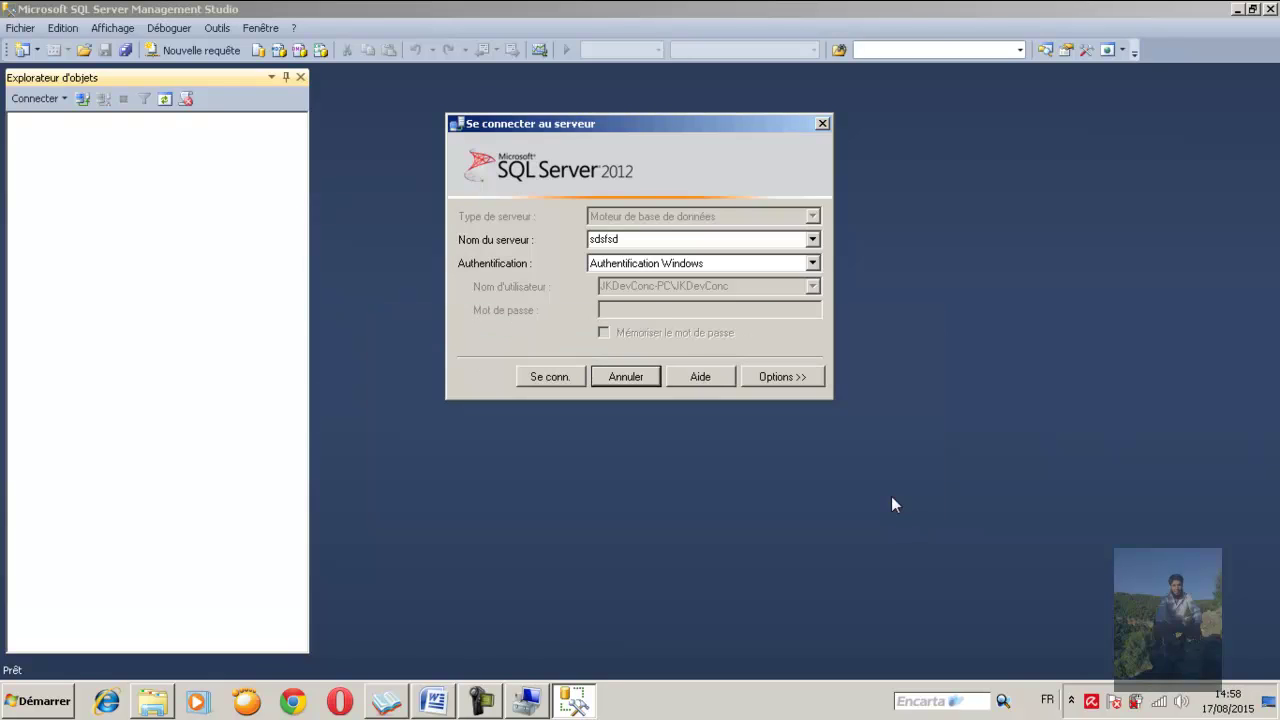
double_click(638, 239)
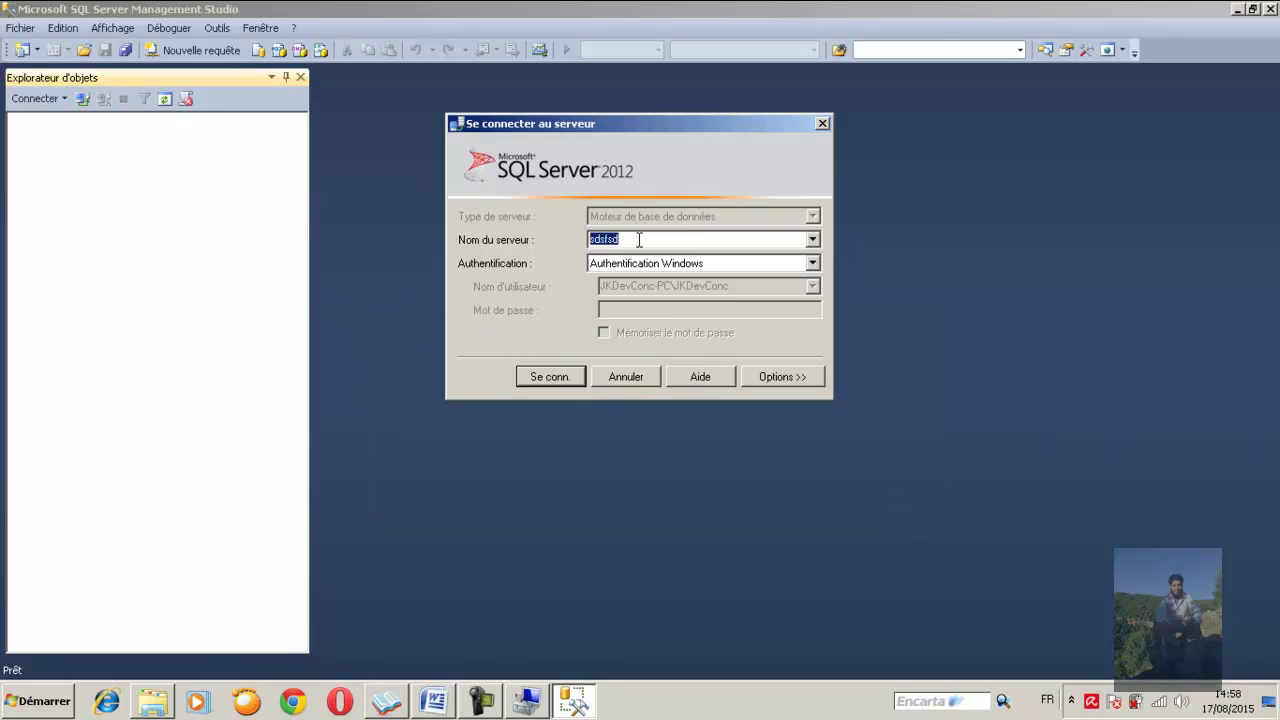
Stop the SQL Server (MSSQLSERVER) service in Computer Management and enter '.' as the SSMS server name
text(.)
click(528, 700)
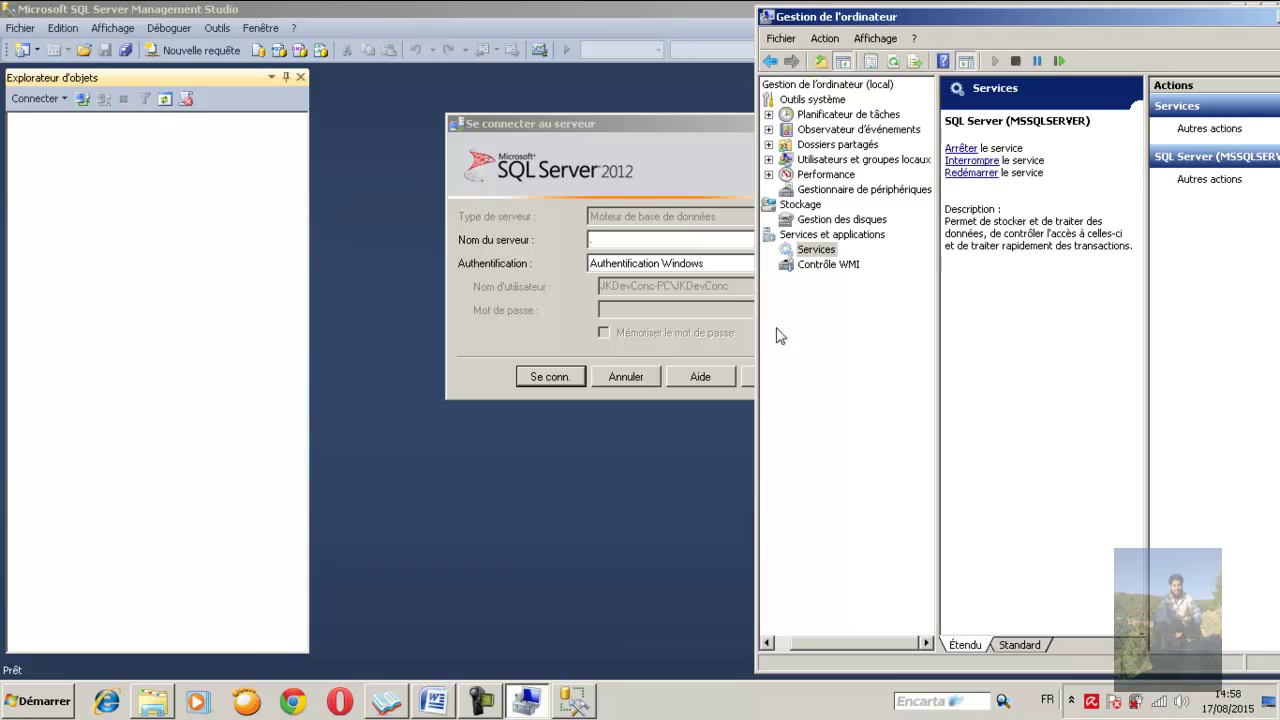
drag(757, 336, 589, 336)
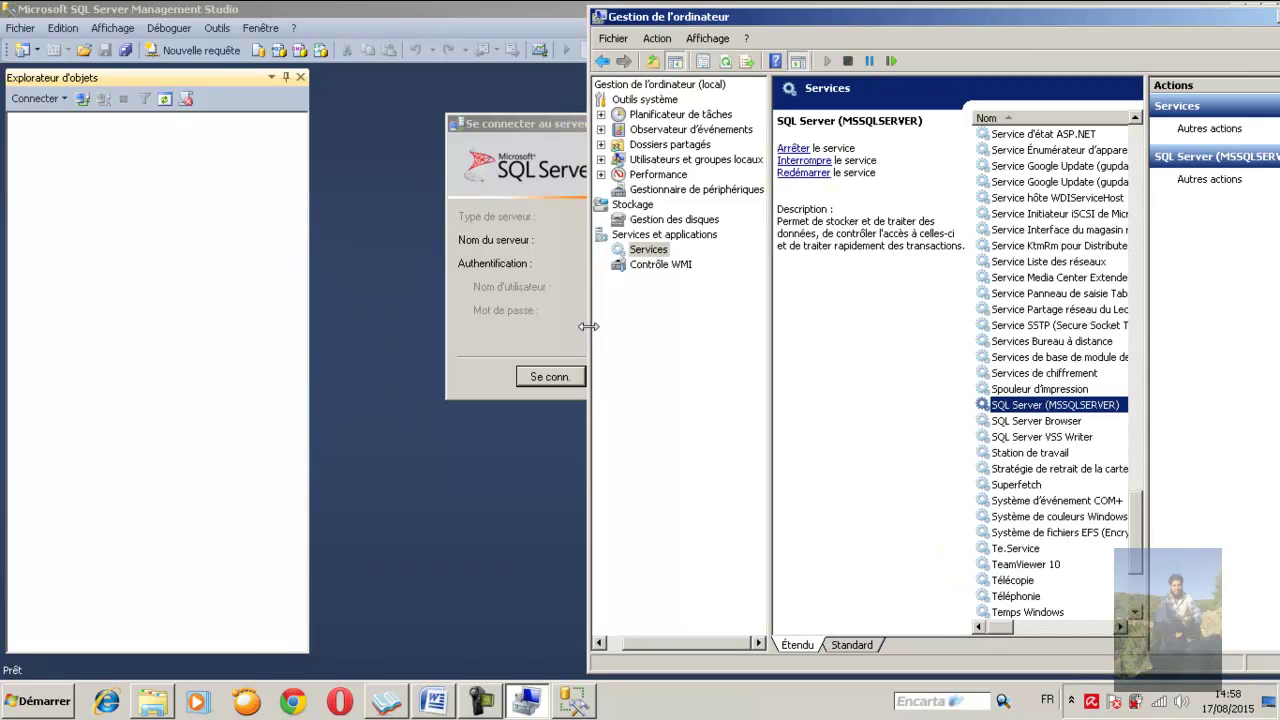
right_click(1018, 410)
click(1044, 428)
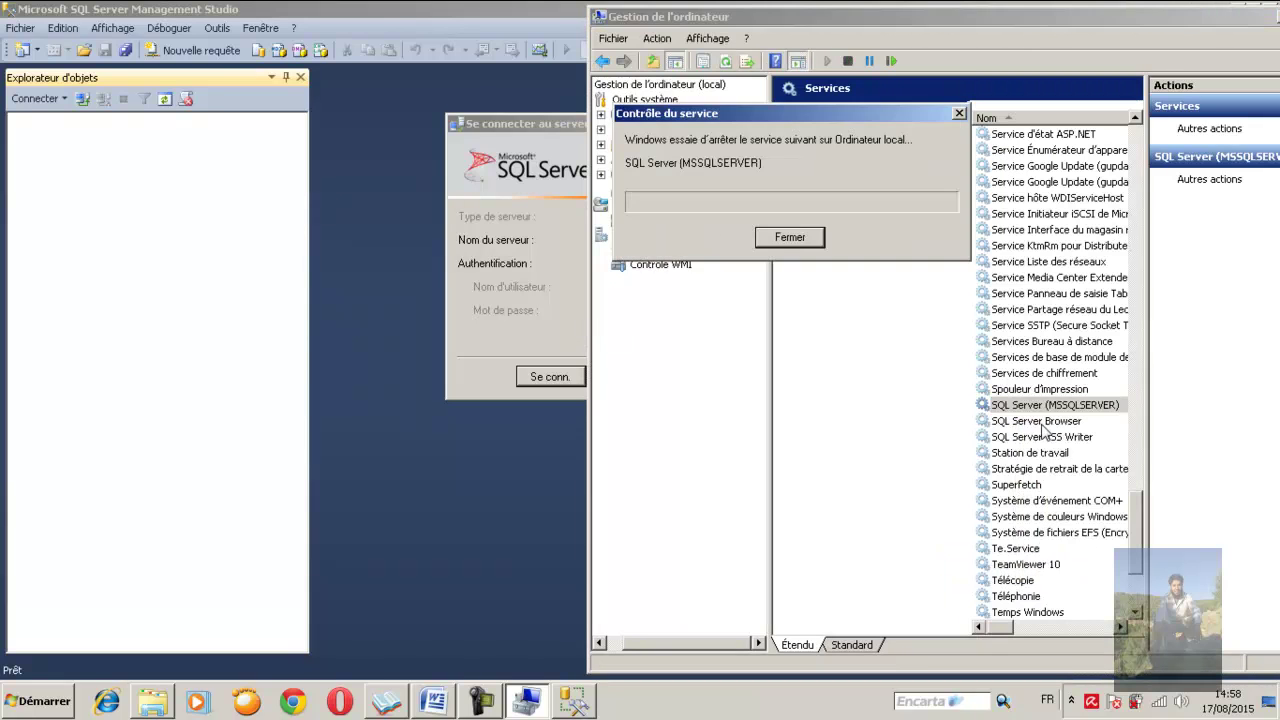
click(550, 295)
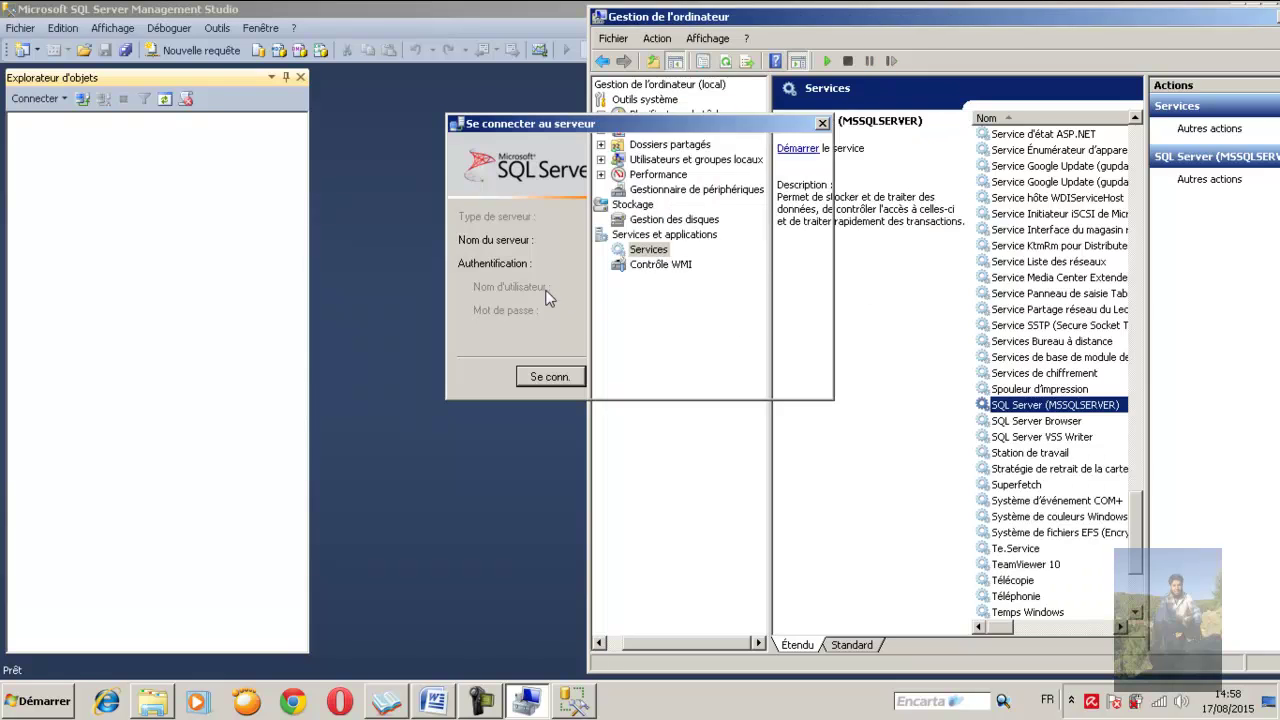
text(.)
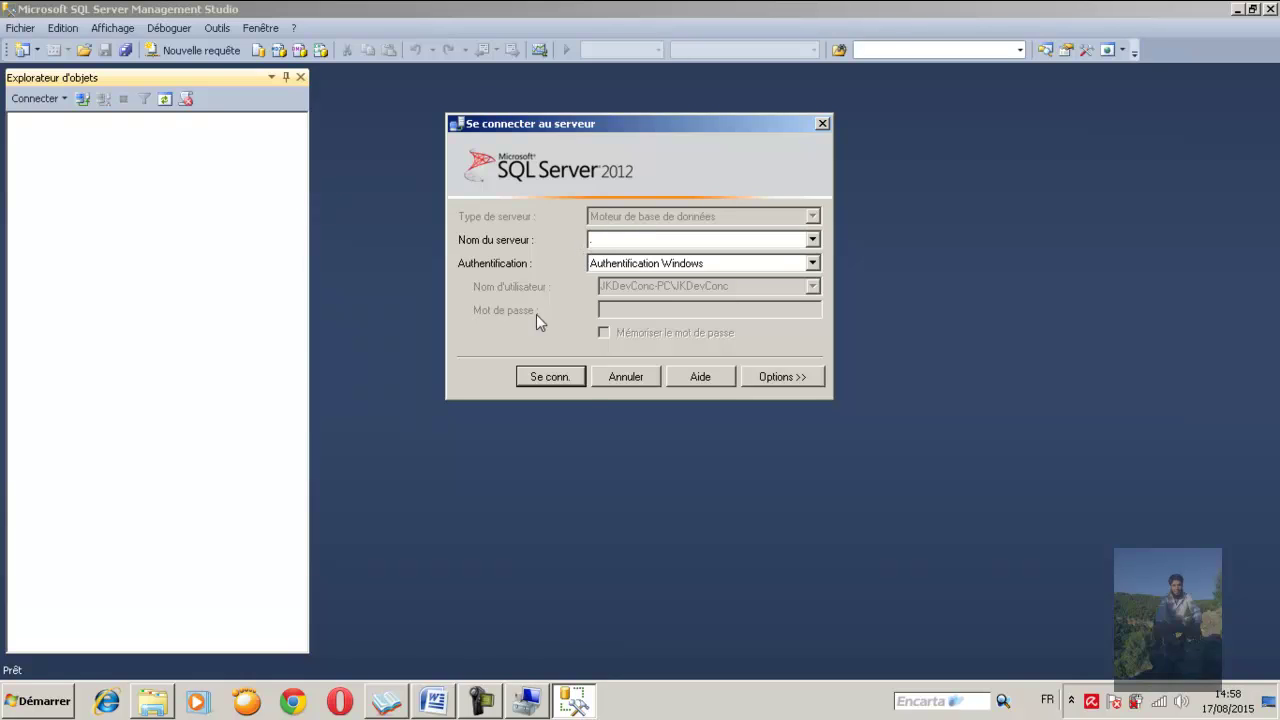
click(538, 377)
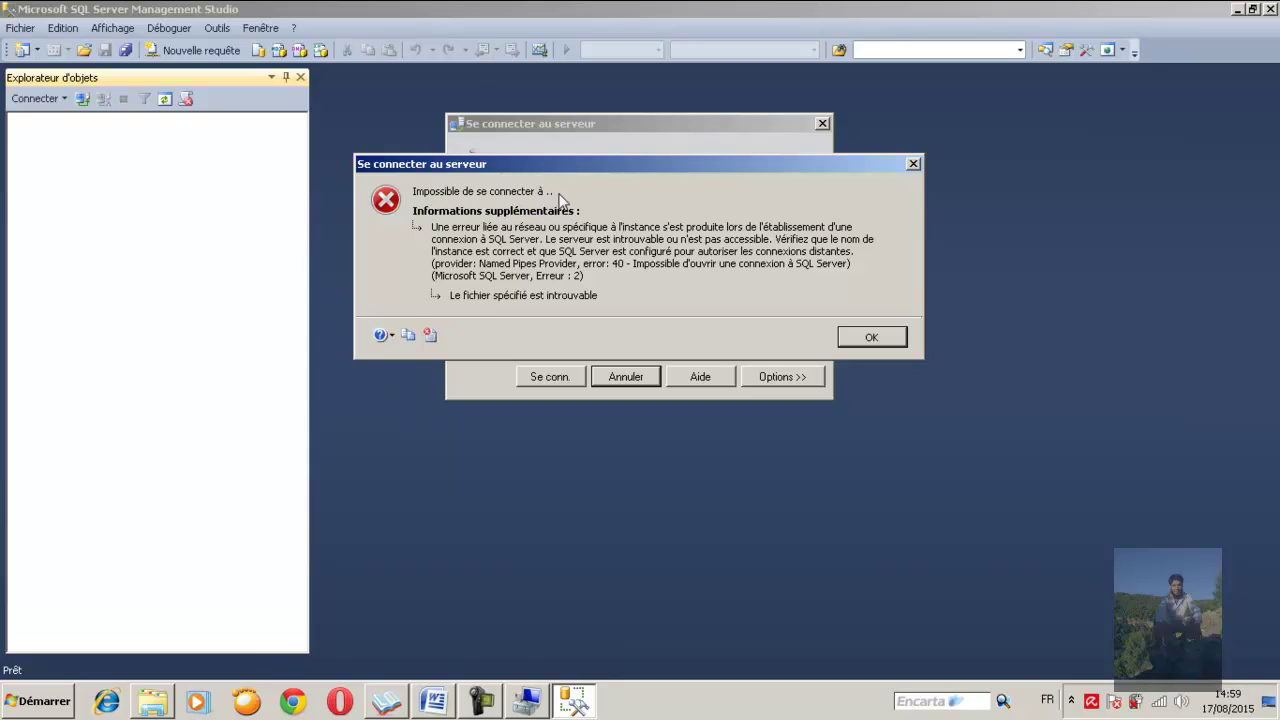
drag(637, 170, 650, 218)
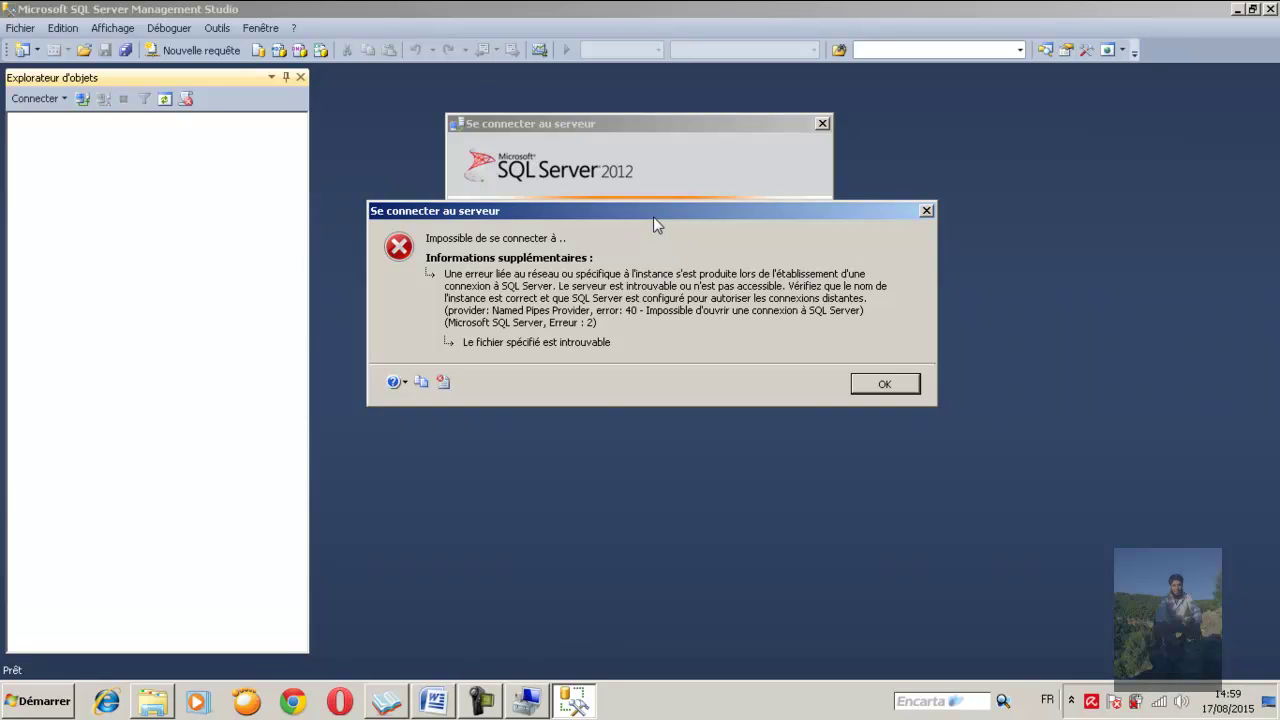
drag(653, 216, 647, 334)
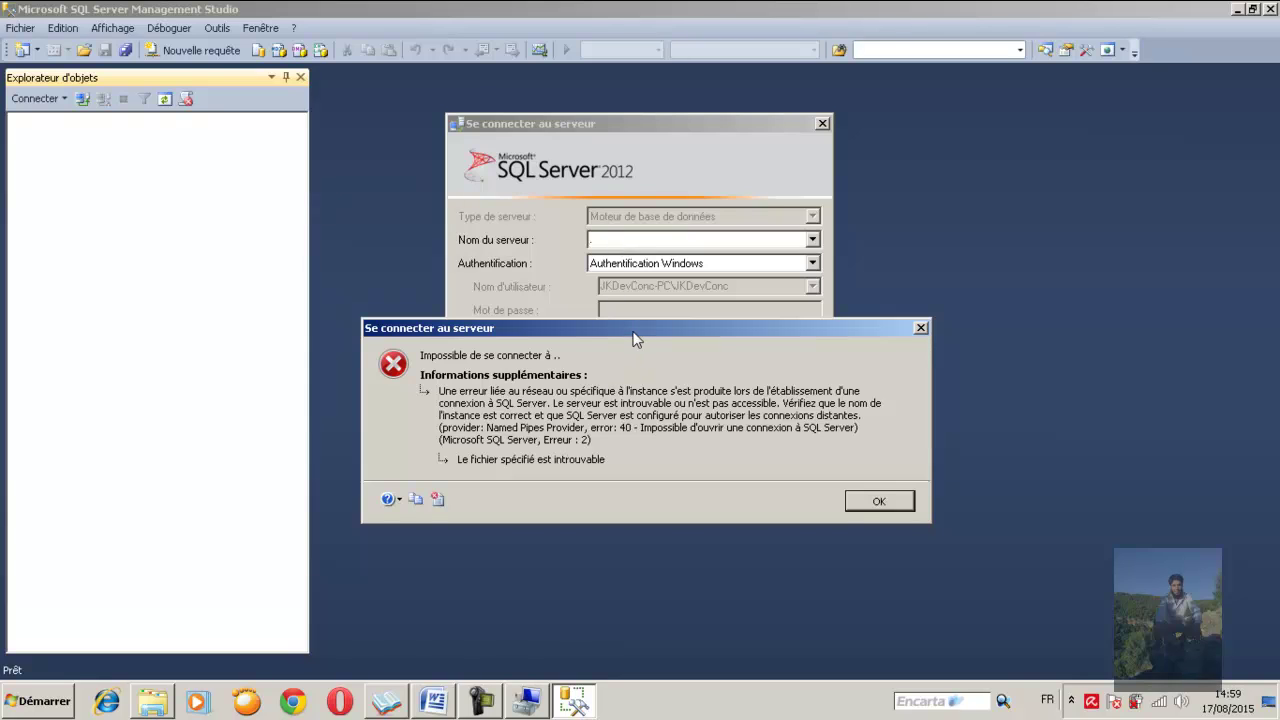
drag(633, 333, 651, 297)
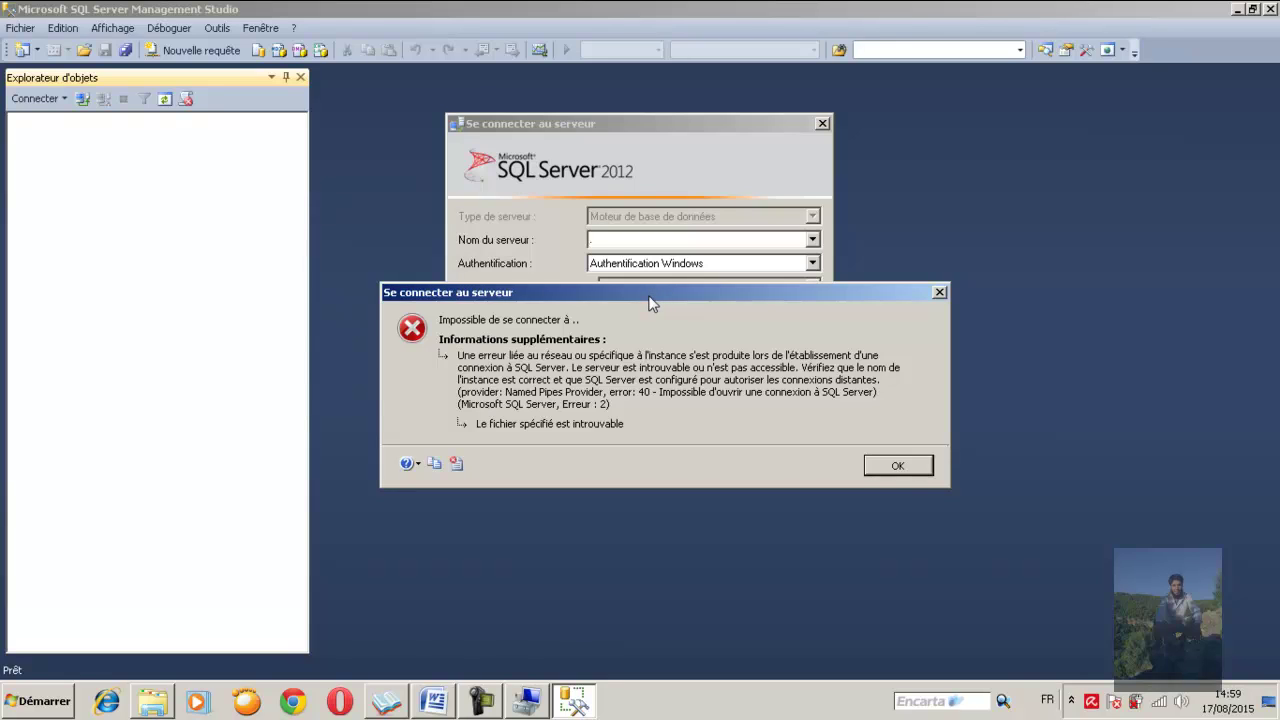
drag(650, 291, 643, 275)
click(890, 449)
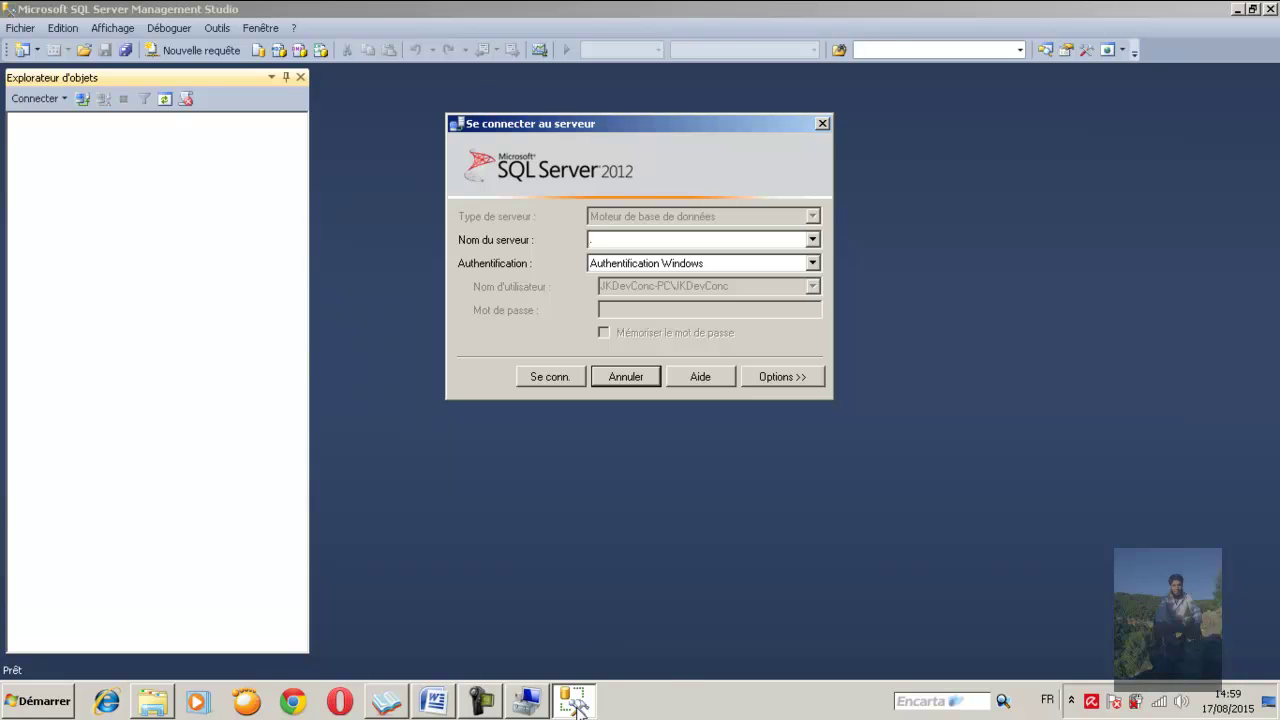
Start the stopped SQL Server (MSSQLSERVER) service from Computer Management's Services list
click(525, 702)
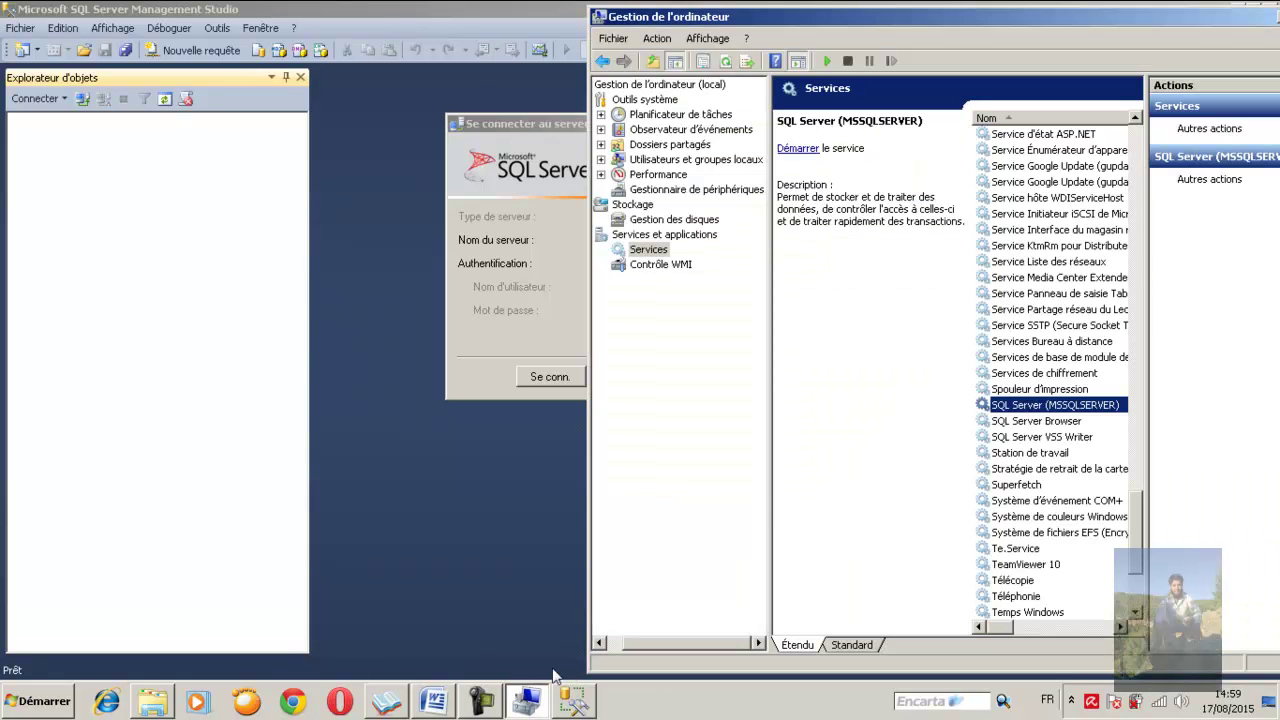
right_click(1027, 413)
click(1048, 420)
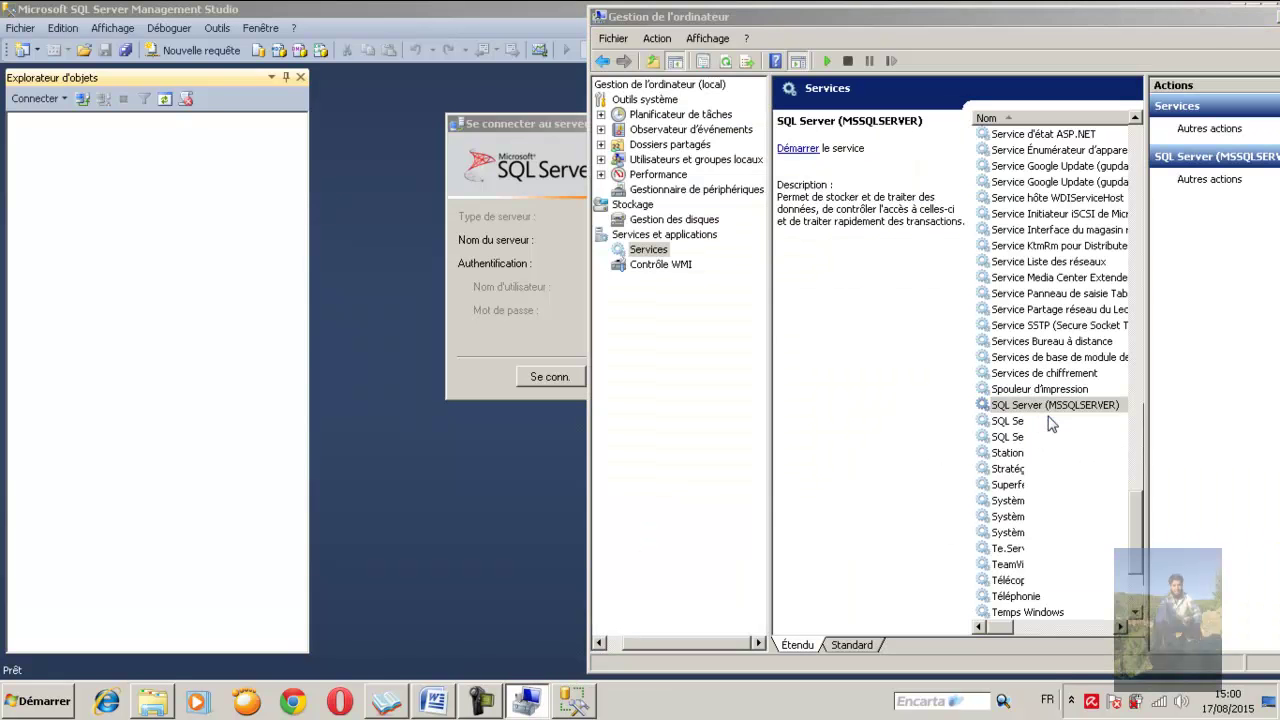
Connect to server '.' as sa using SQL Server authentication and the sa password, then expand Databases
click(552, 317)
text(.)
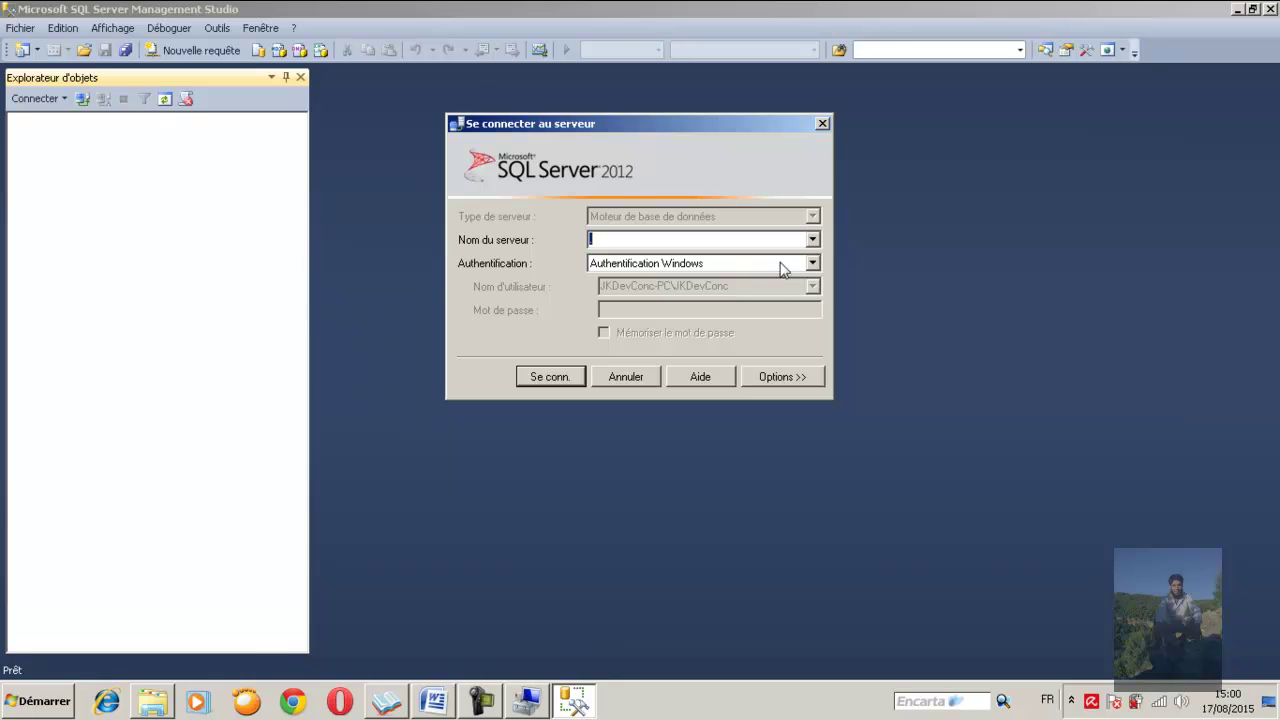
click(812, 263)
click(691, 293)
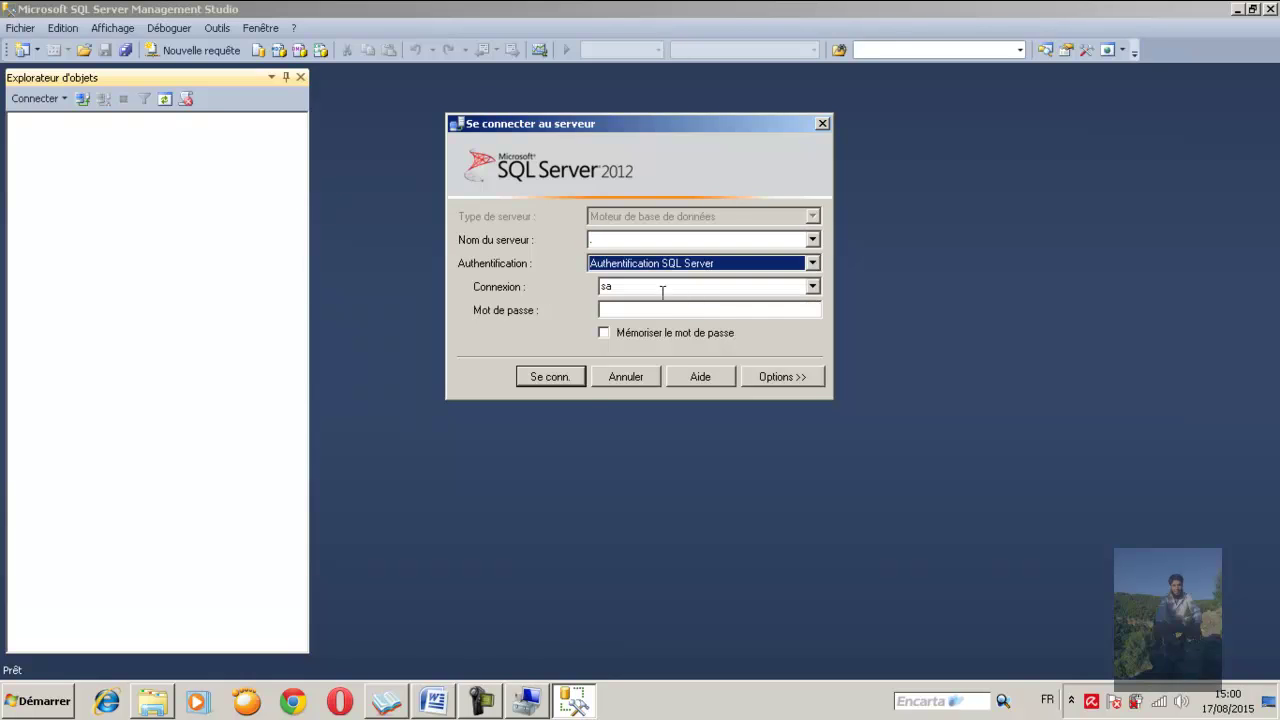
click(669, 312)
text(******)
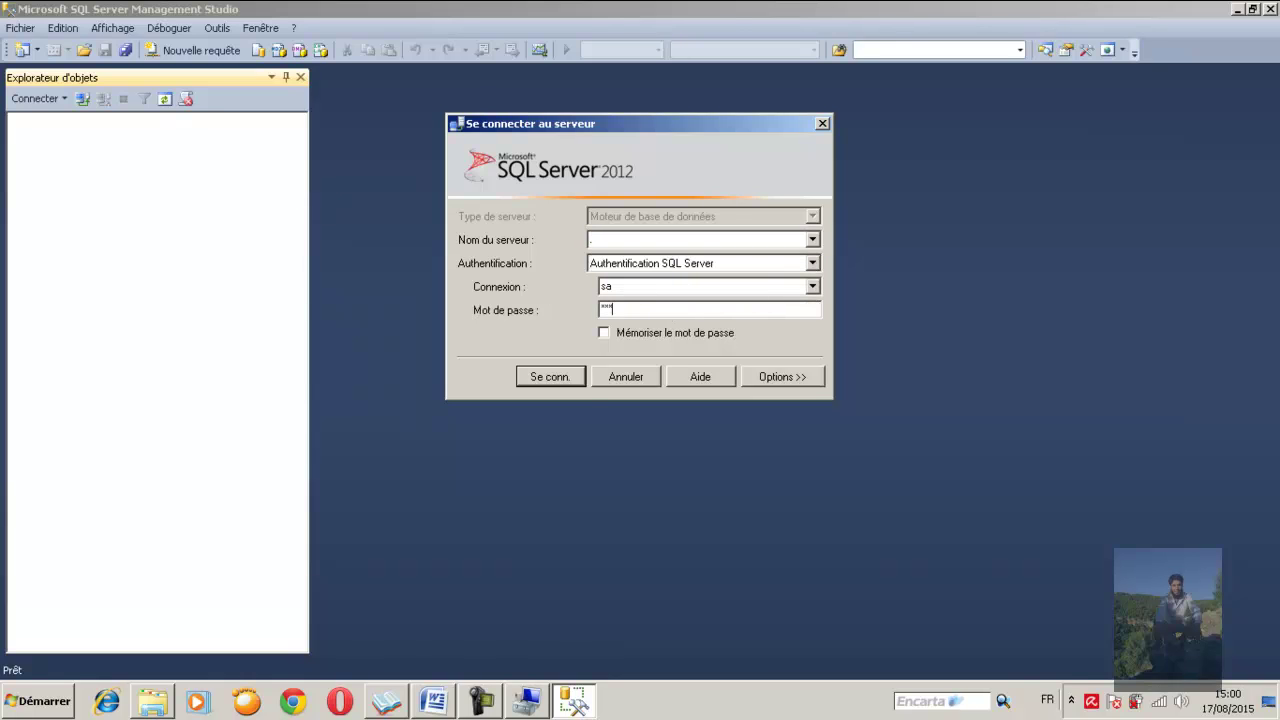
text(****)
key(Return)
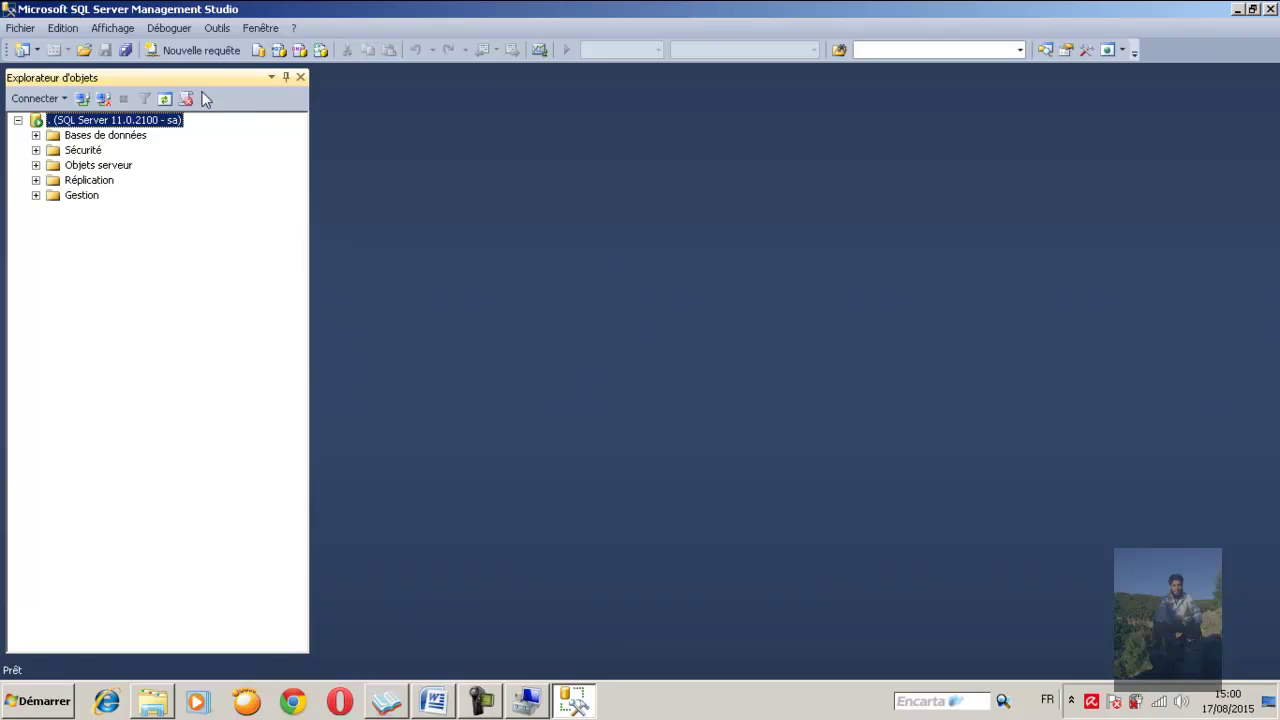
click(36, 135)
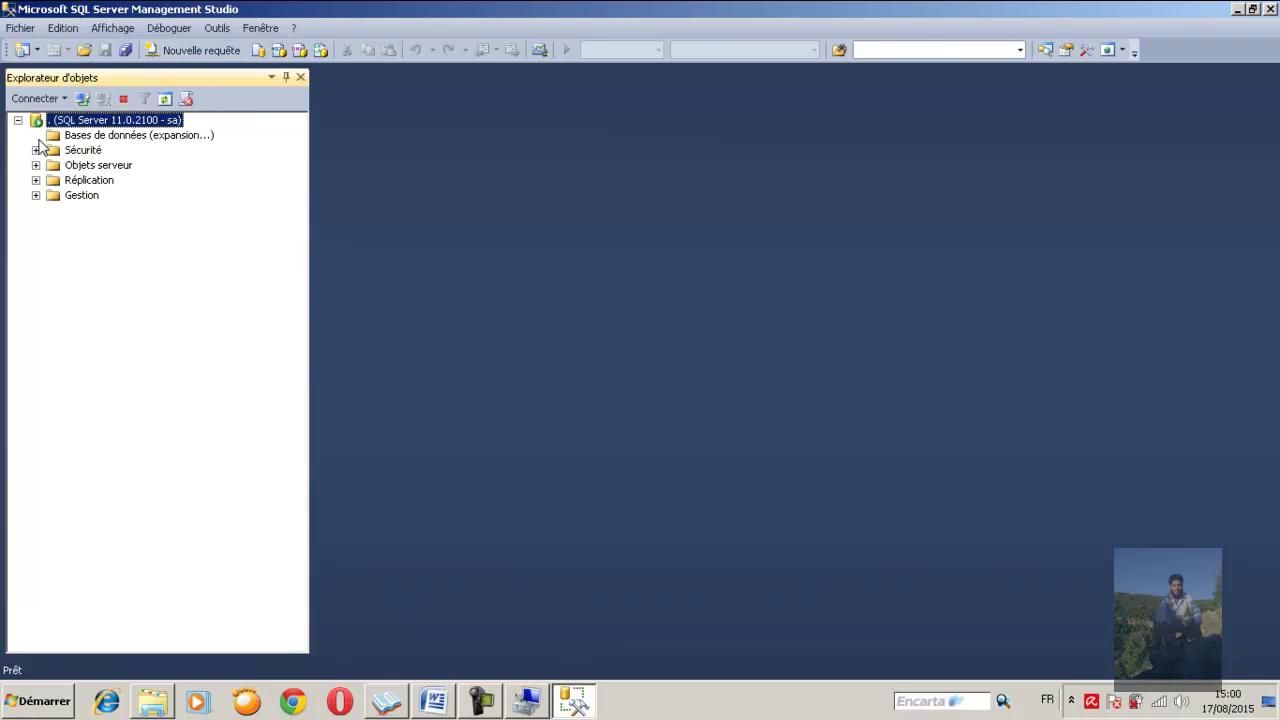
Create a new database named DB1 from the Databases folder's New Database dialog
right_click(101, 137)
click(152, 147)
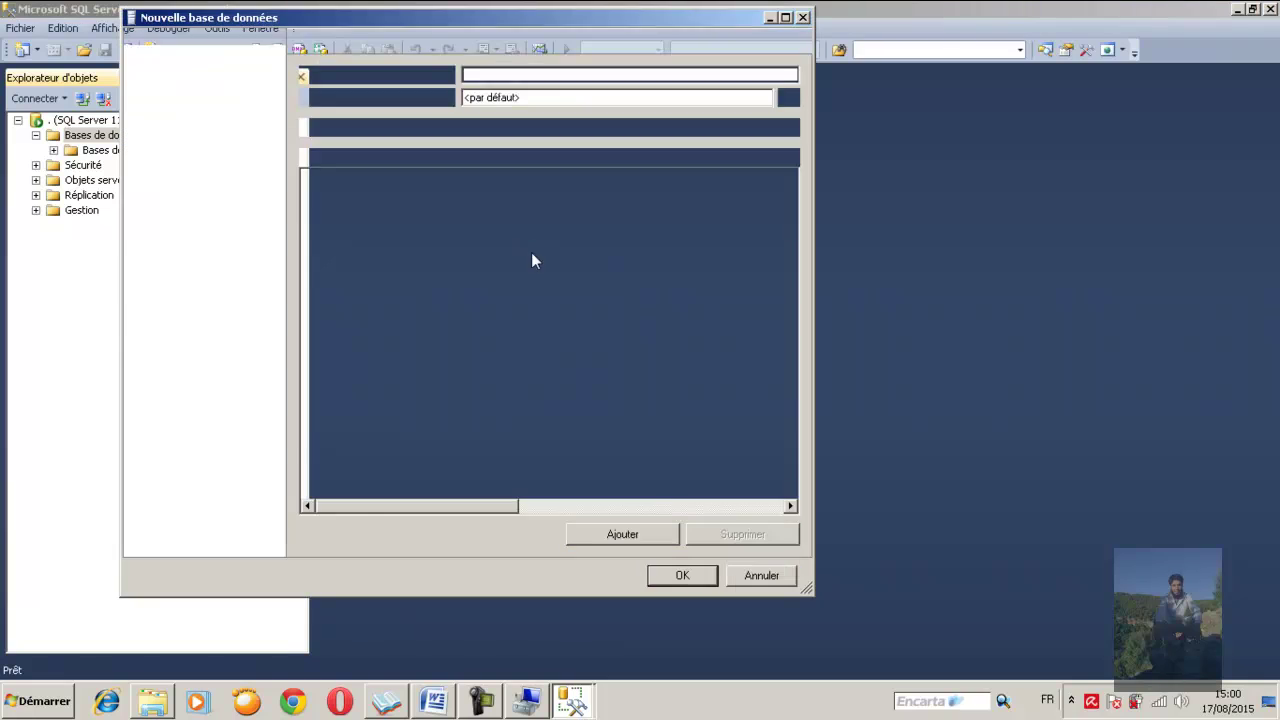
text(DB)
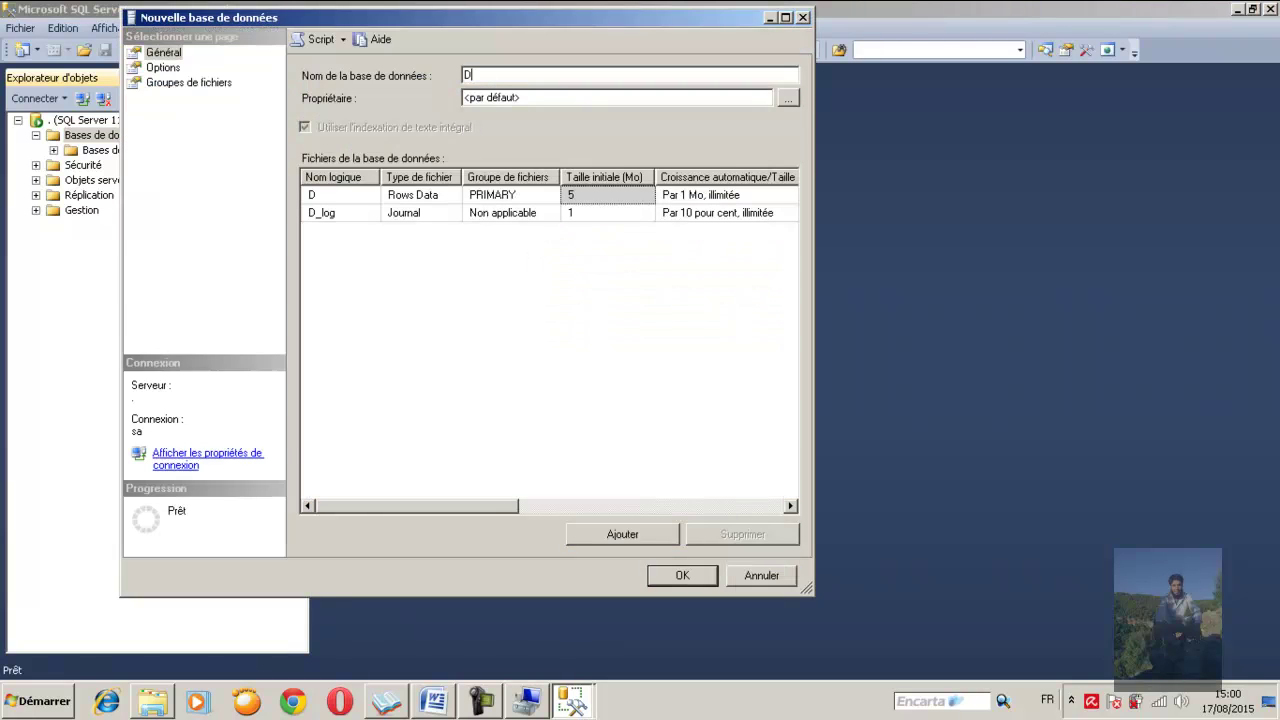
text(1)
key(Return)
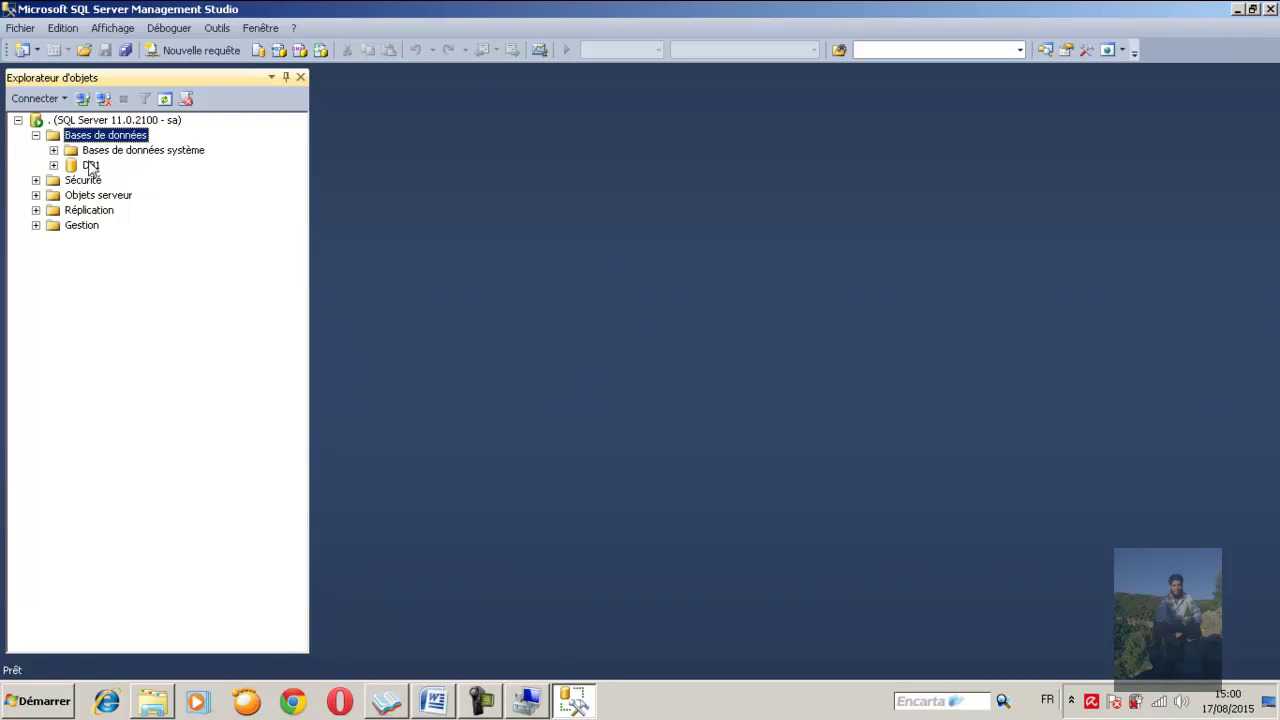
Open a second connection to the server using Windows authentication
click(82, 98)
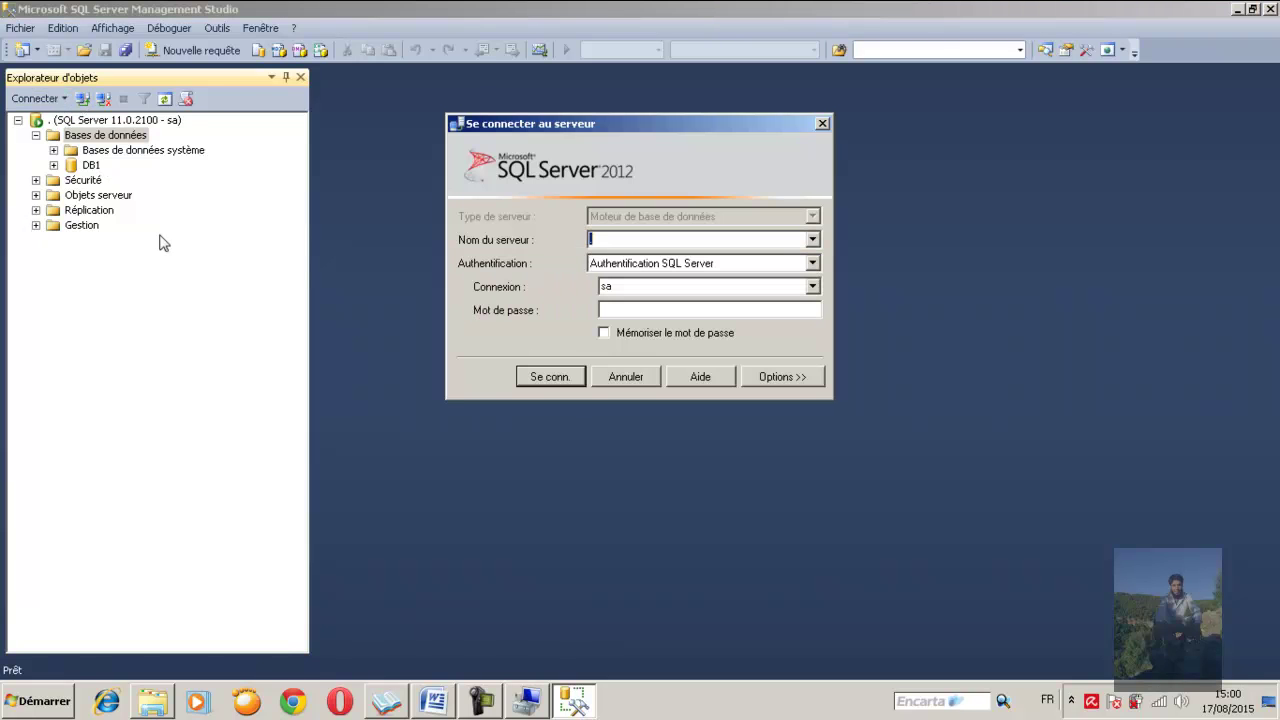
click(812, 264)
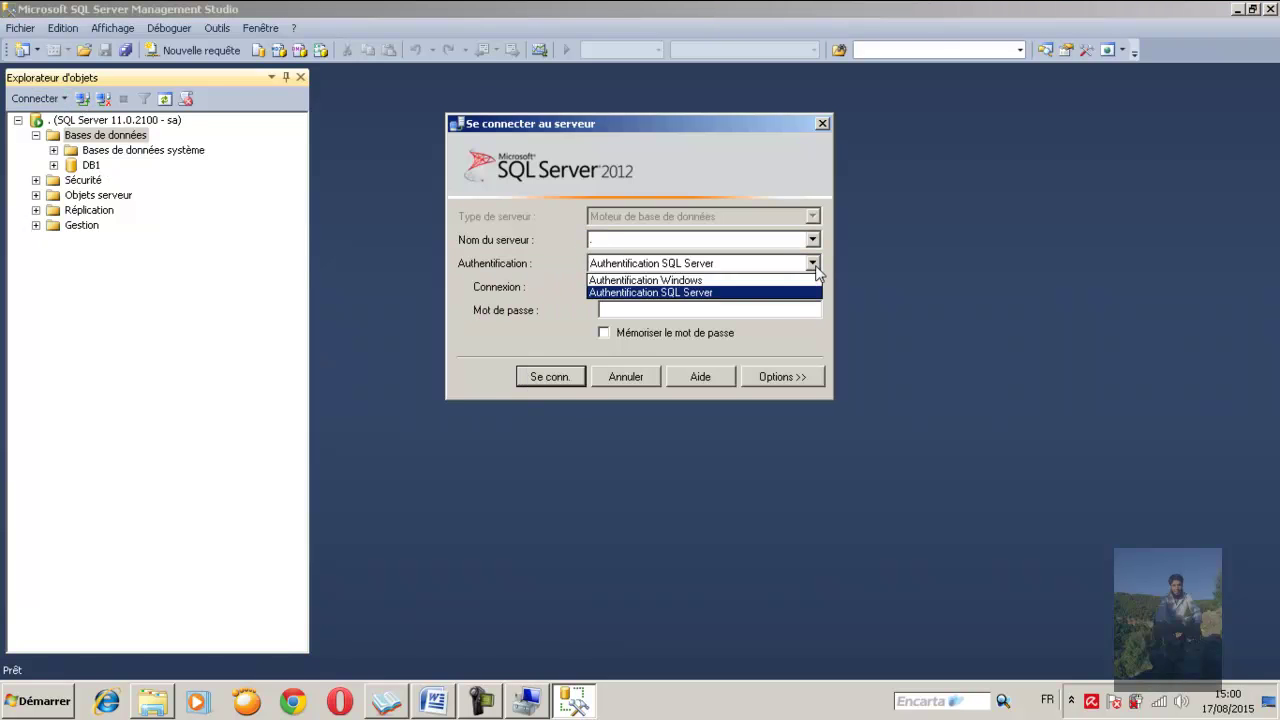
click(695, 281)
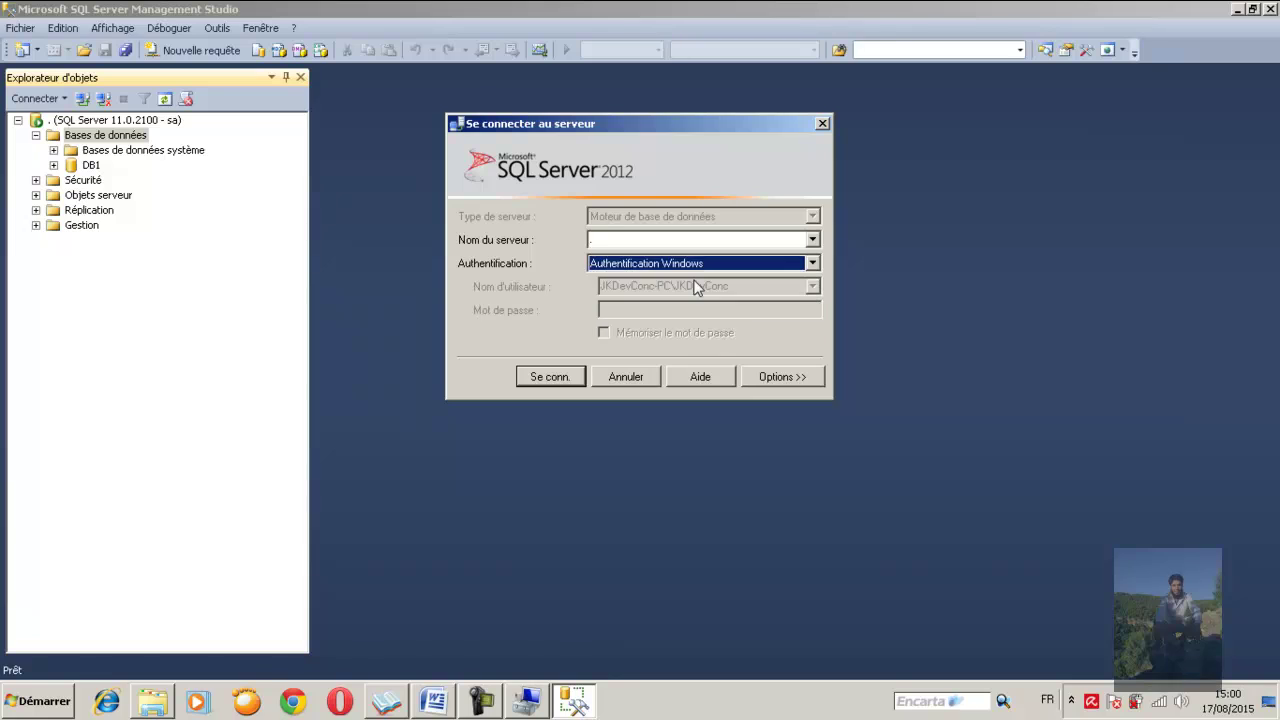
click(551, 376)
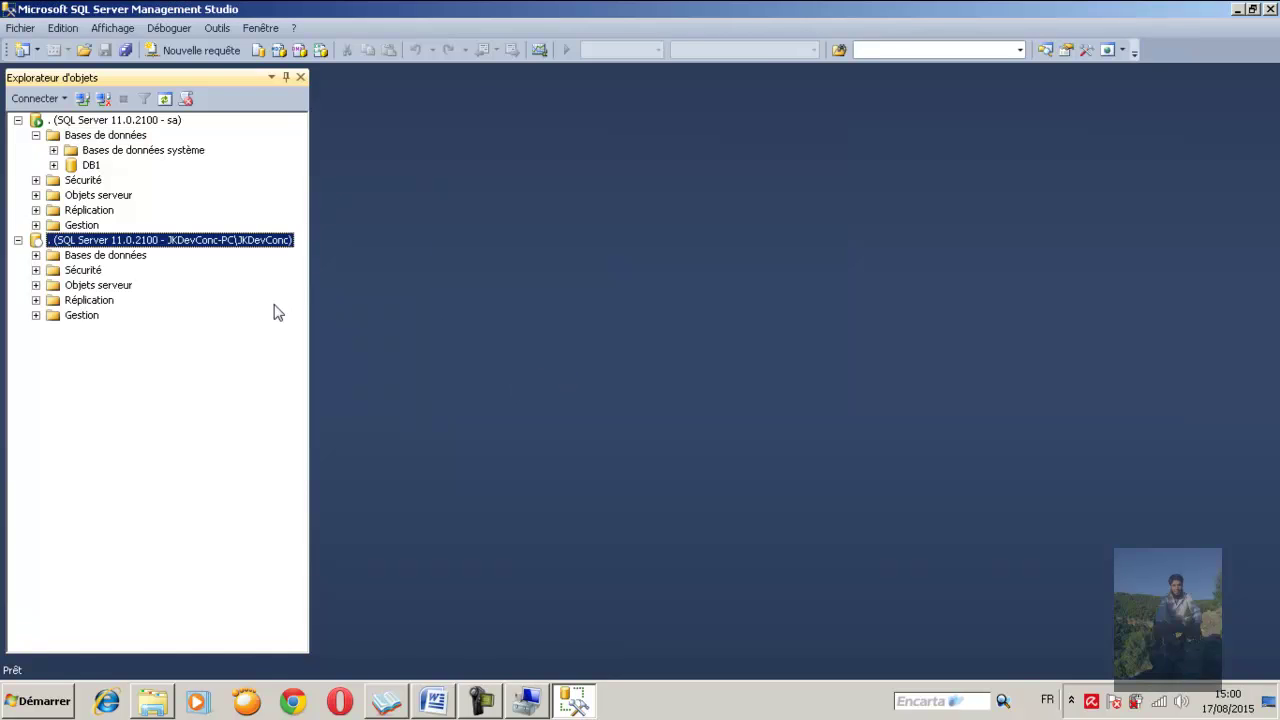
Expand Databases and DB1 under the Windows connection, then select the sa connection
click(36, 255)
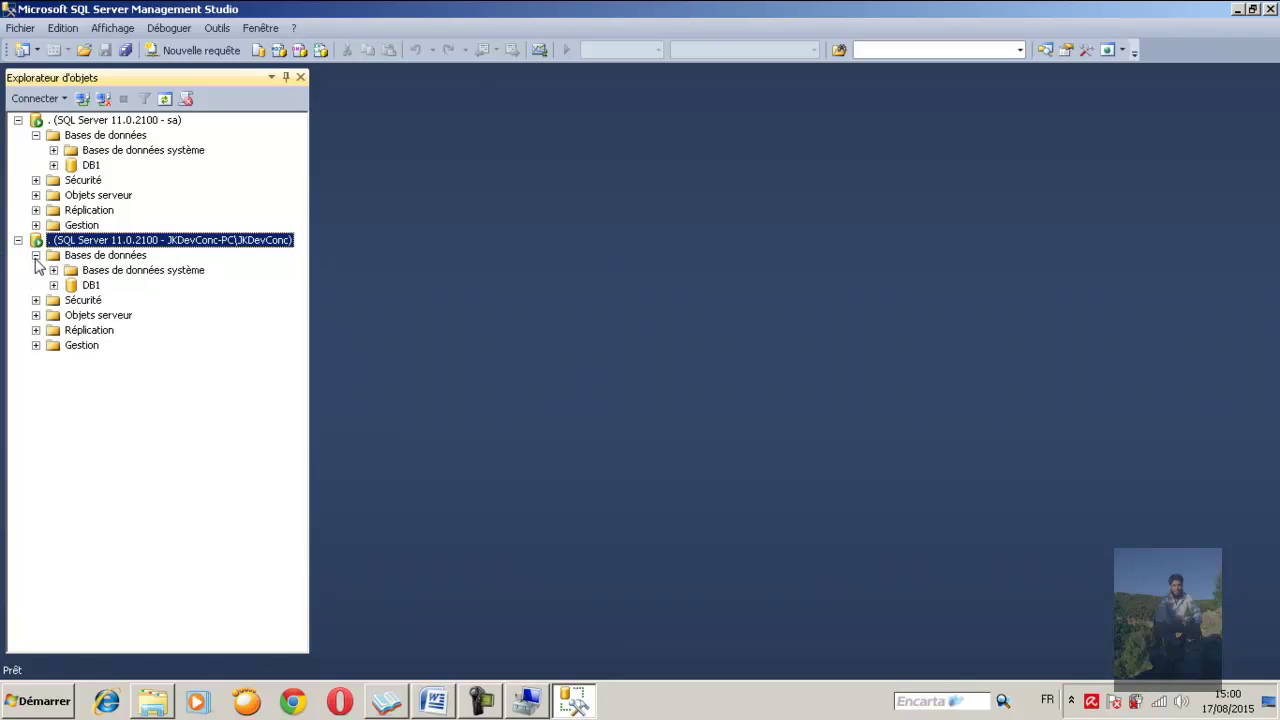
click(54, 285)
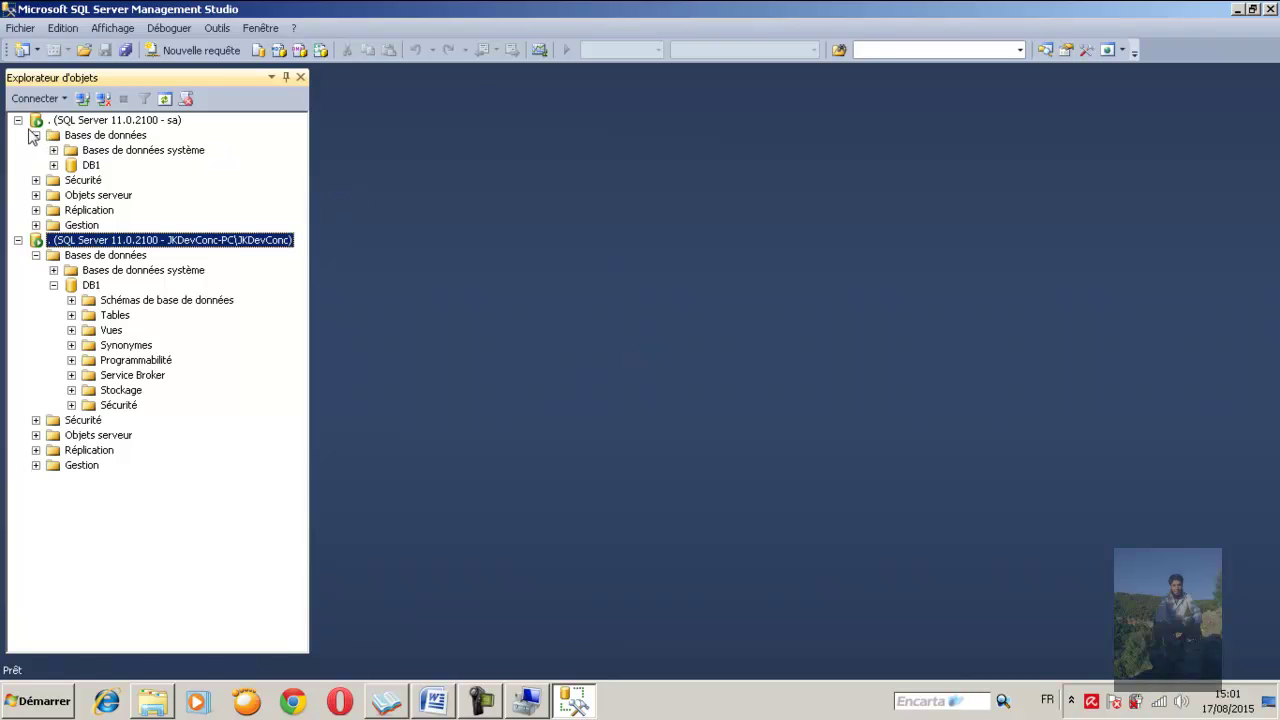
click(107, 121)
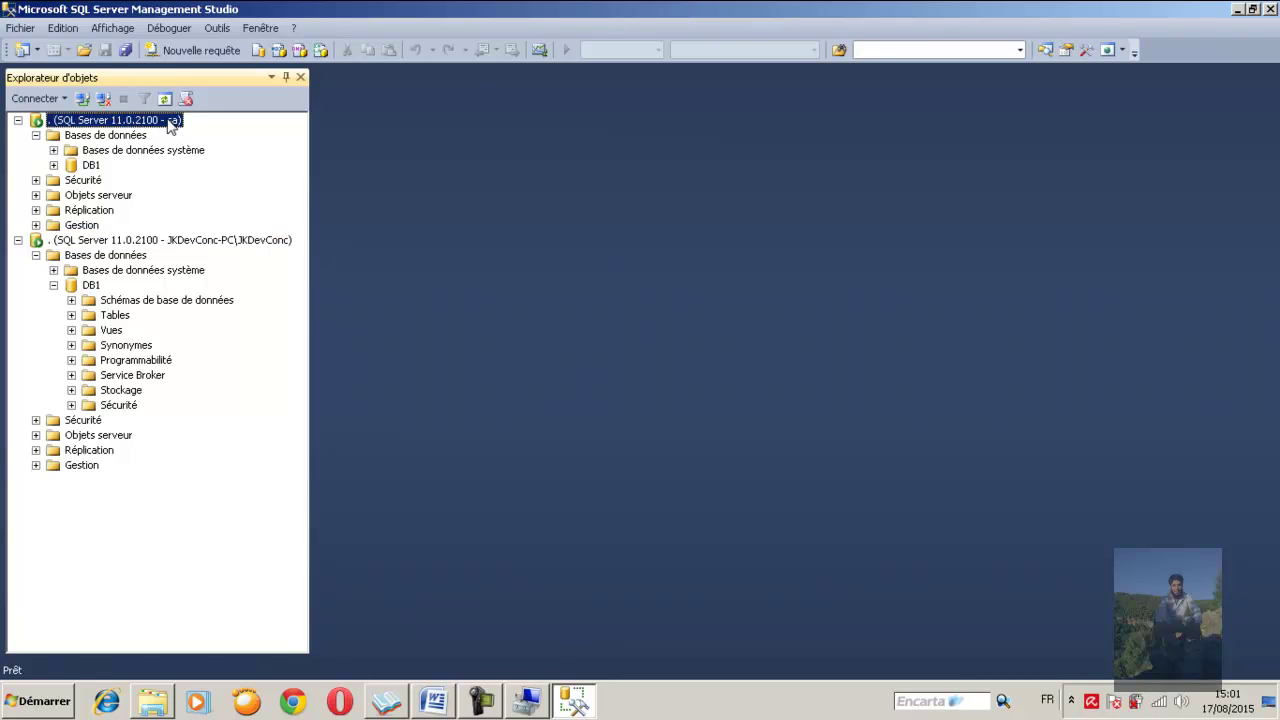
Collapse the sa connection's Databases, expand Security > Logins, and right-click the Windows user's login
click(36, 135)
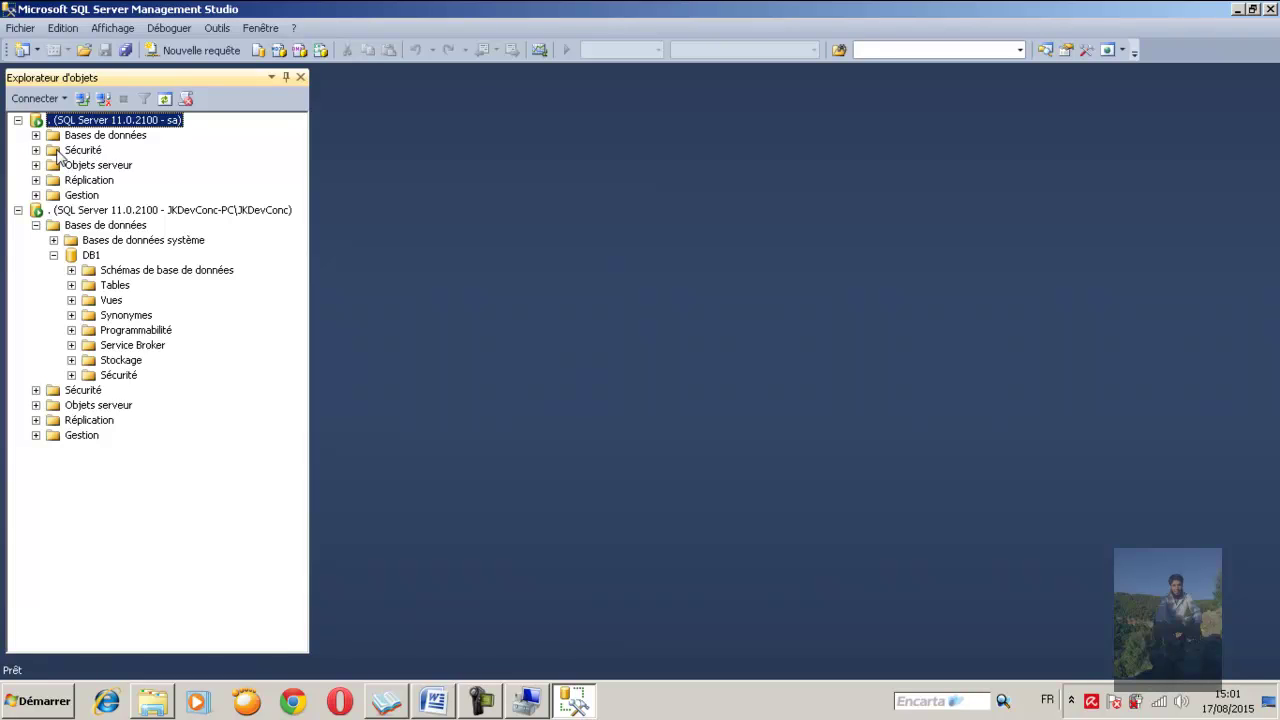
click(36, 150)
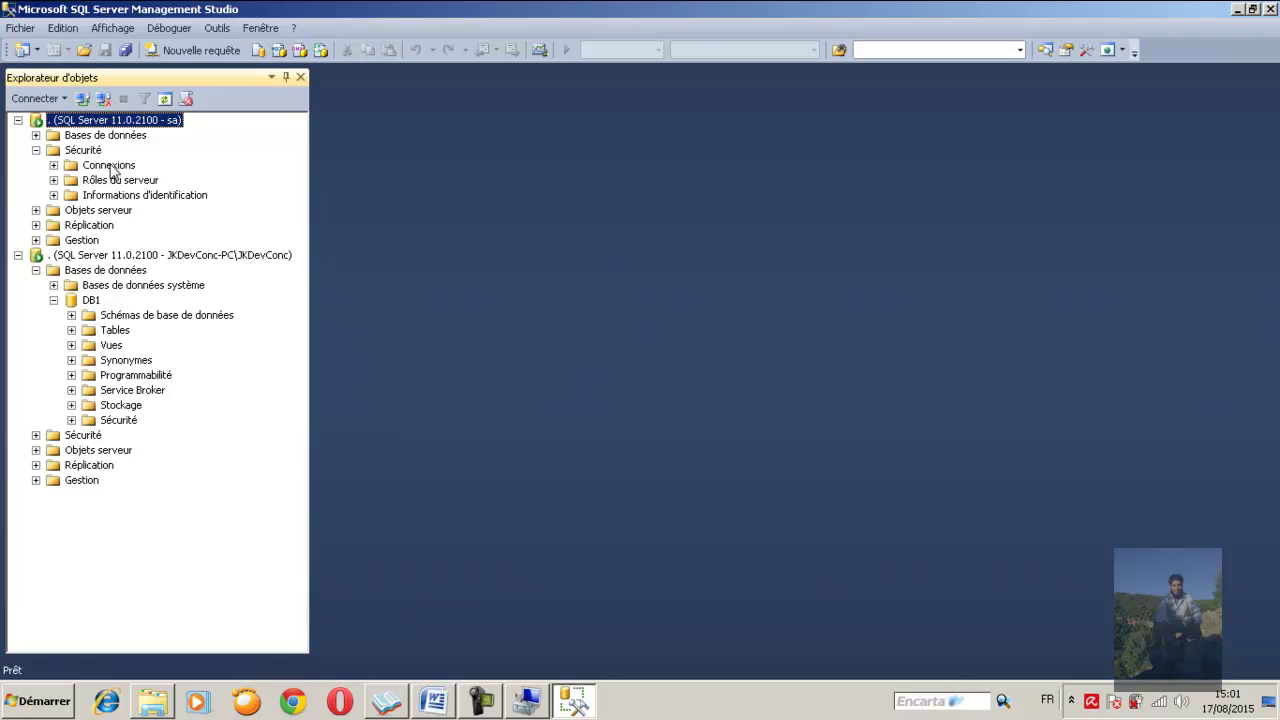
click(54, 165)
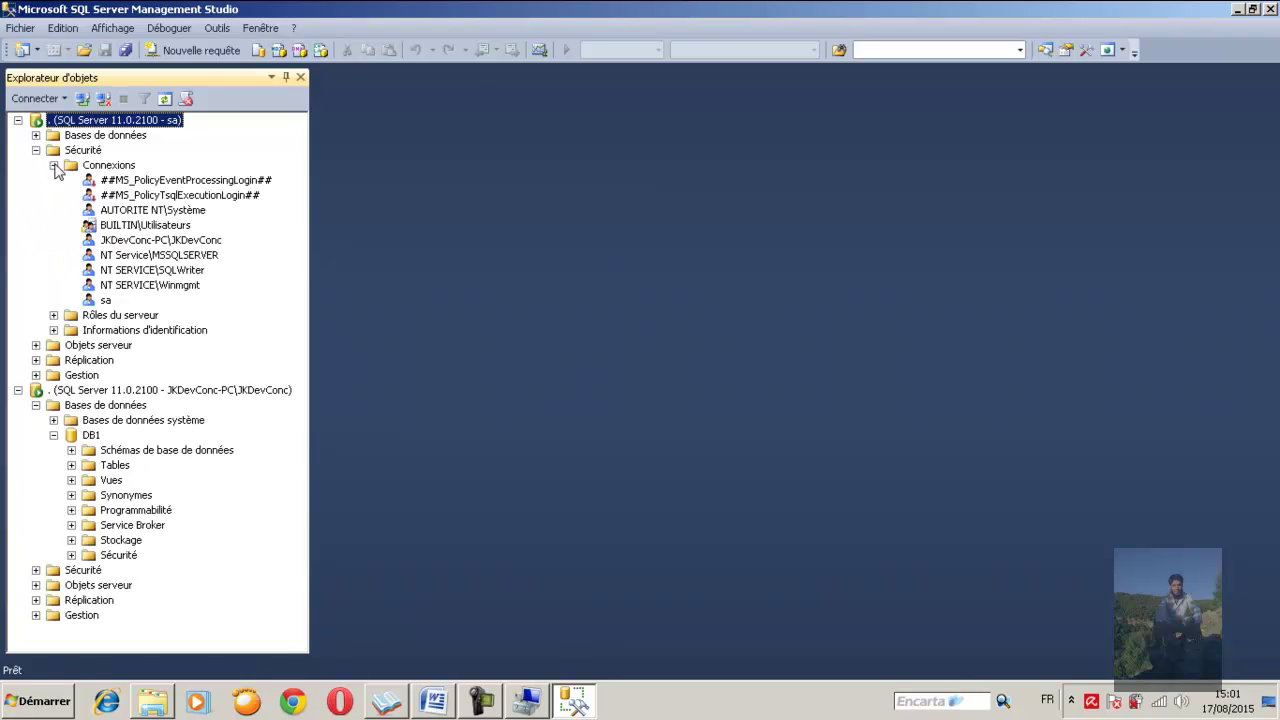
click(133, 242)
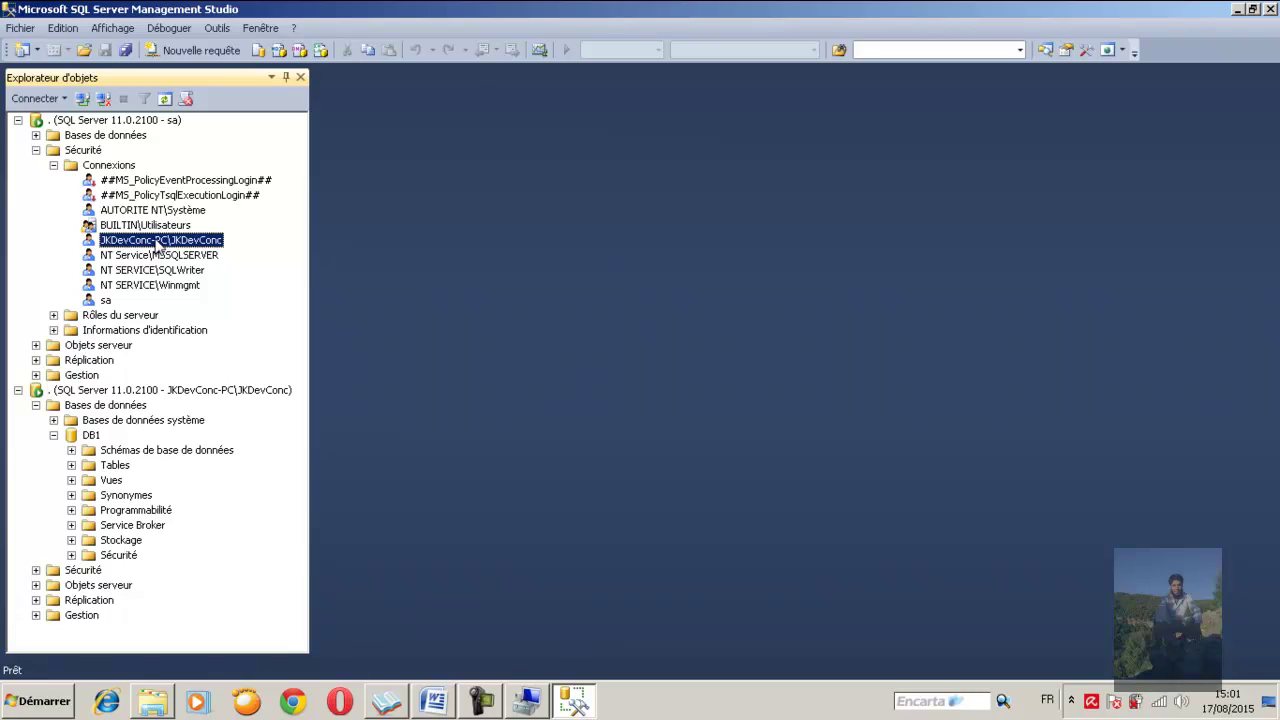
right_click(157, 246)
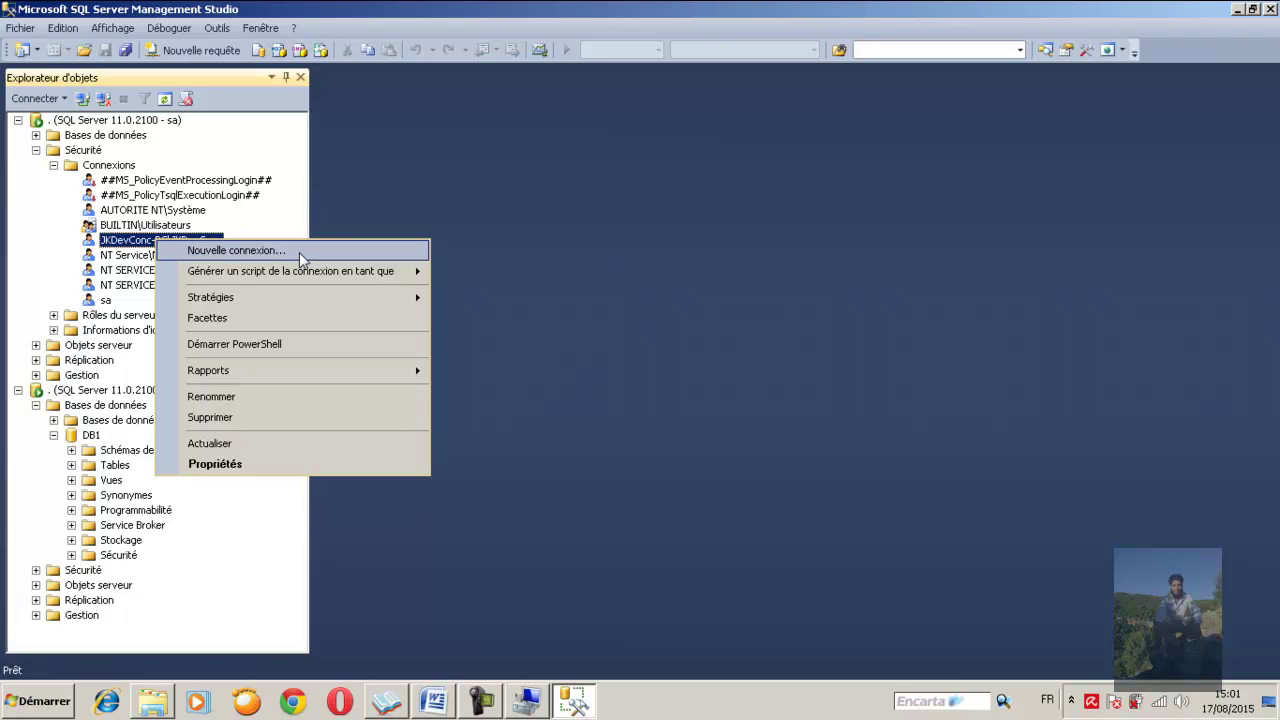
In the login's Properties, uncheck sysadmin under Server Roles, leaving only public, and confirm with OK
click(284, 466)
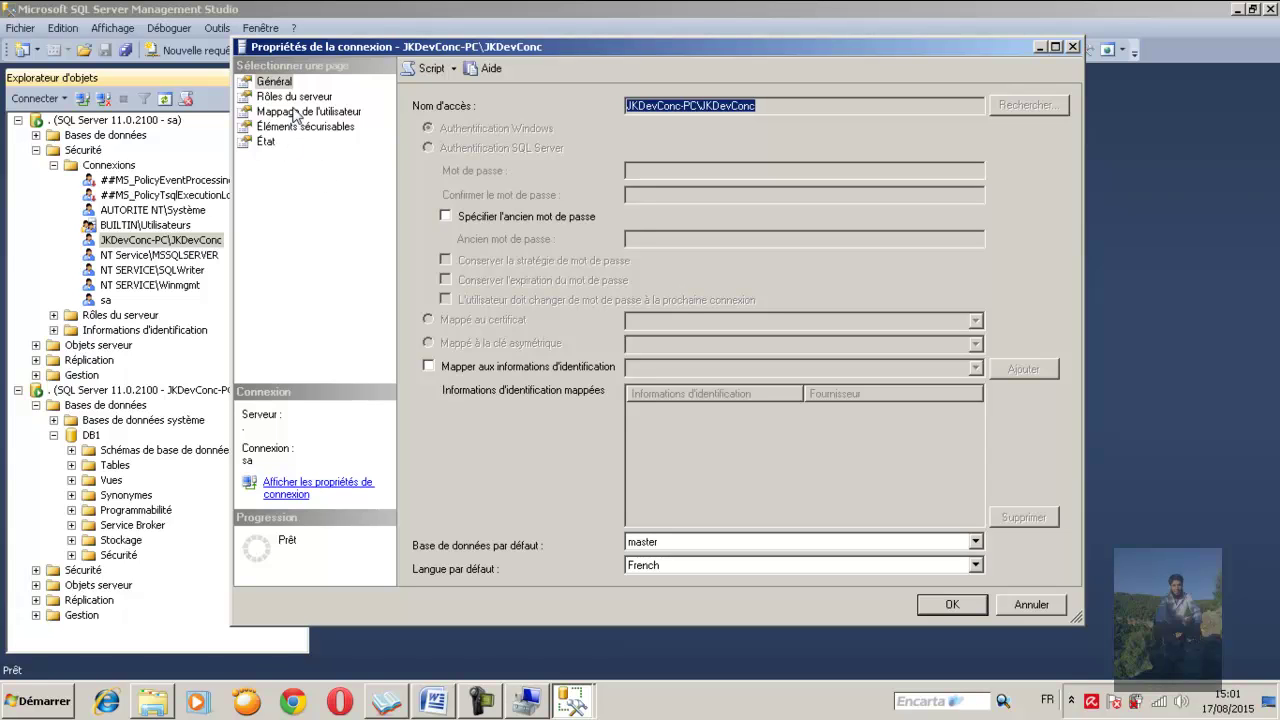
click(295, 97)
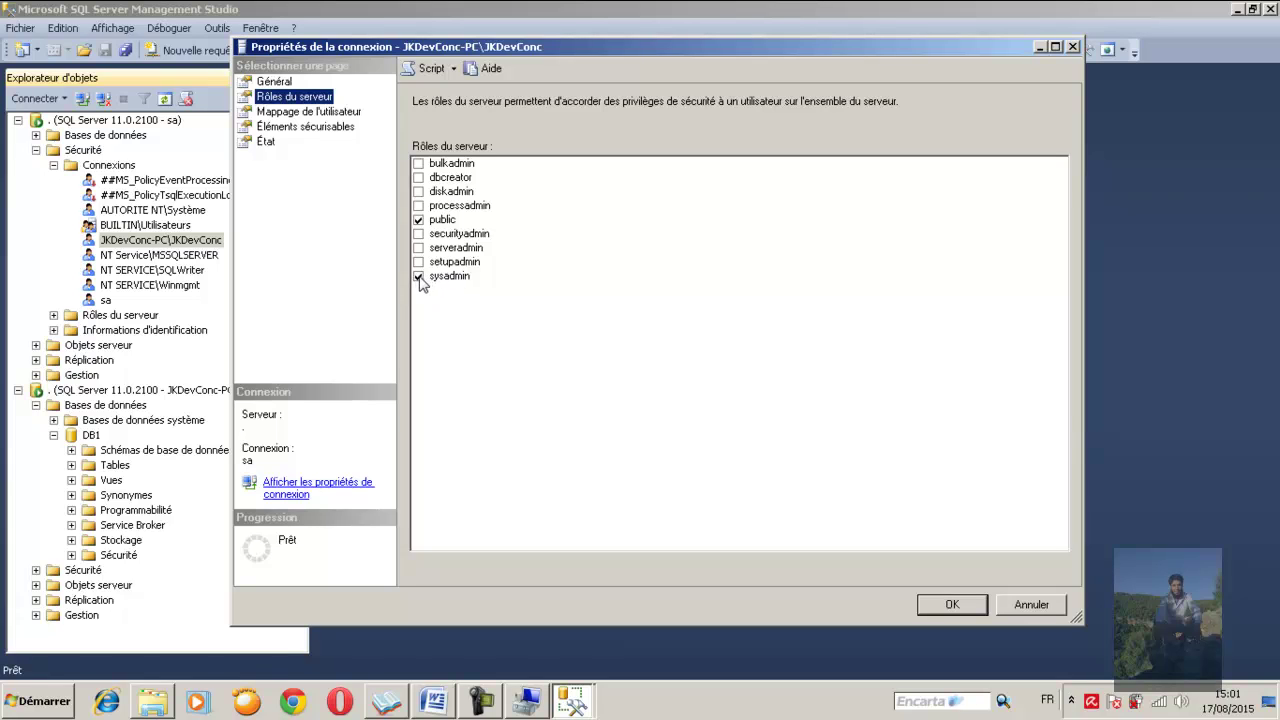
click(419, 277)
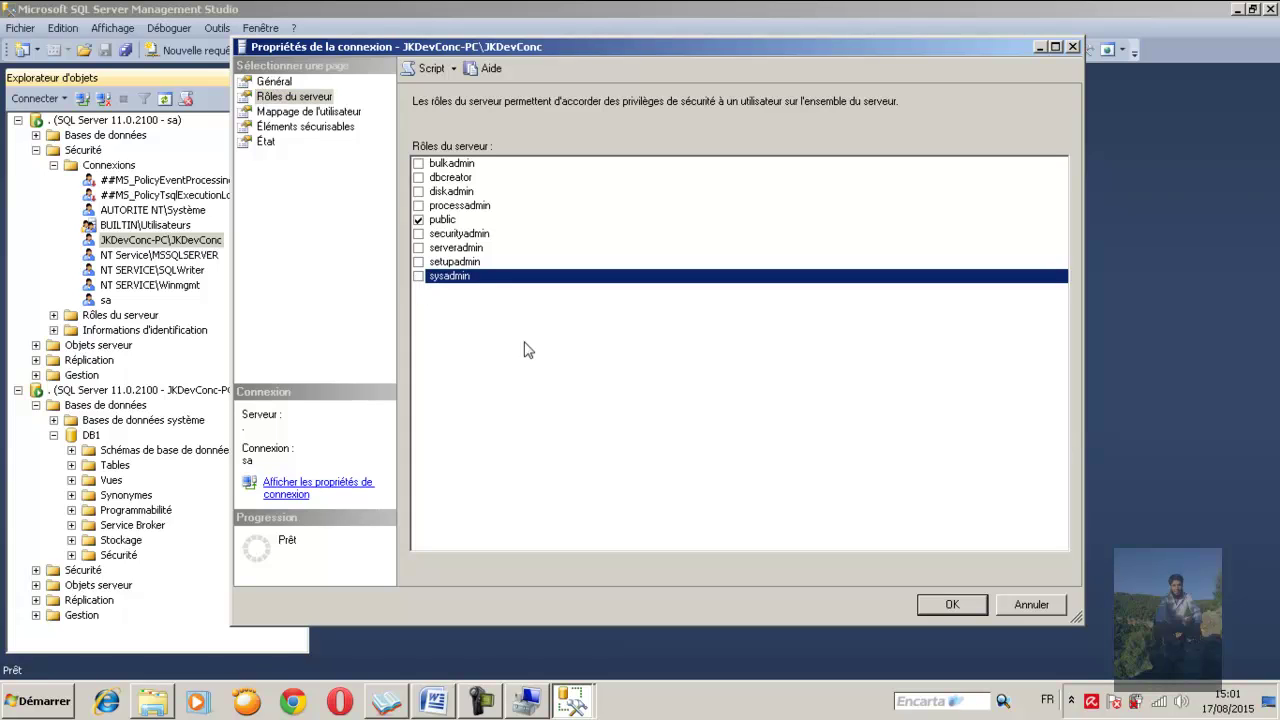
click(952, 606)
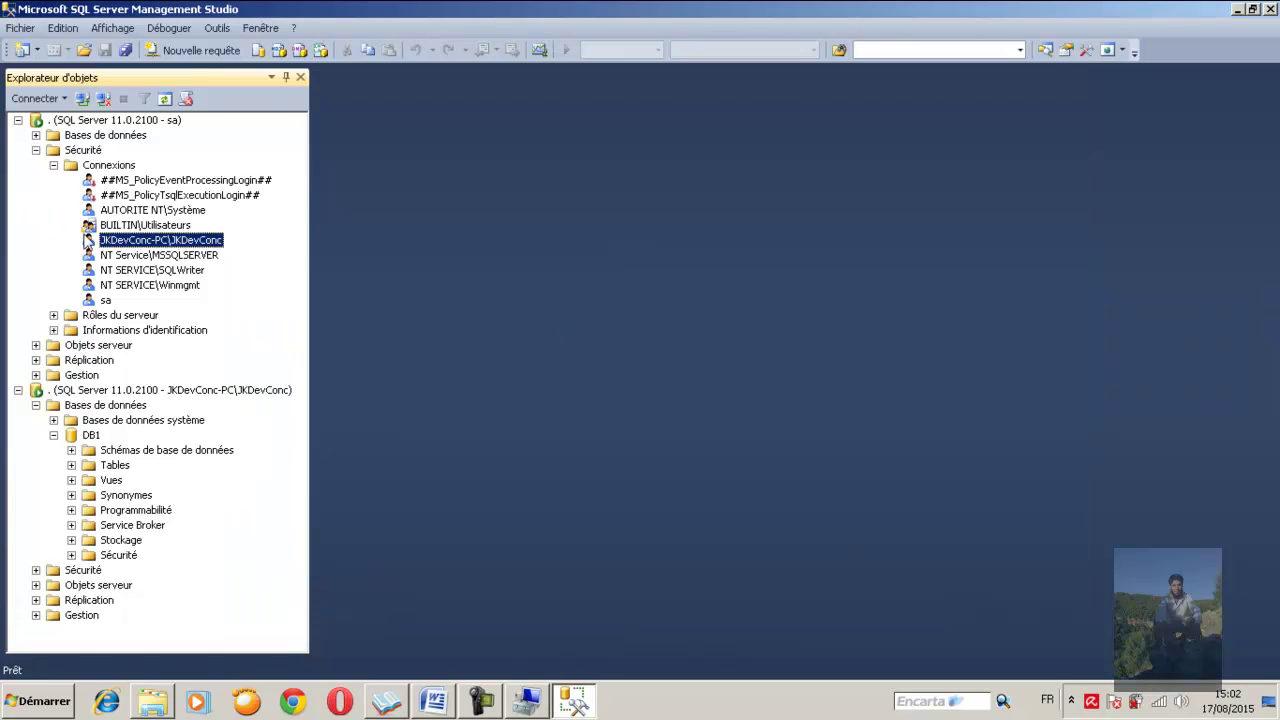
Collapse the open trees and disconnect the Windows-authentication connection
click(36, 151)
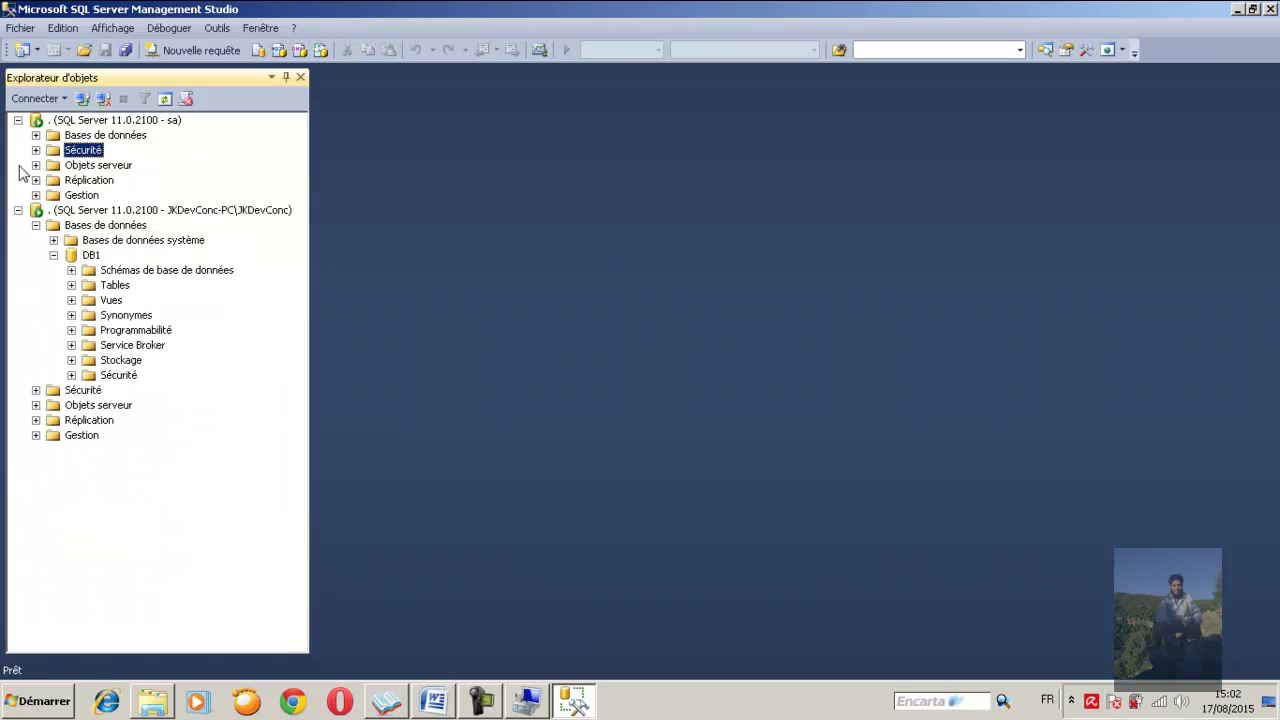
click(18, 210)
click(88, 213)
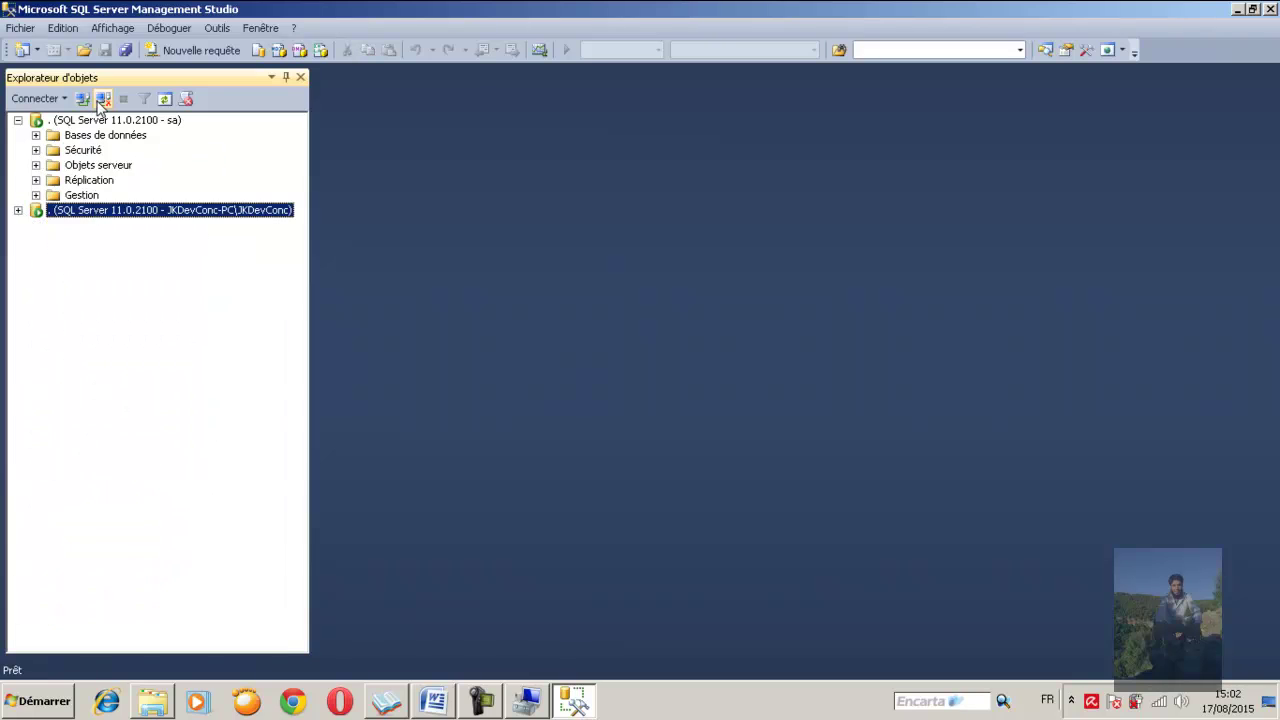
click(103, 98)
Reconnect with Windows authentication and try expanding DB1 under Databases
click(83, 99)
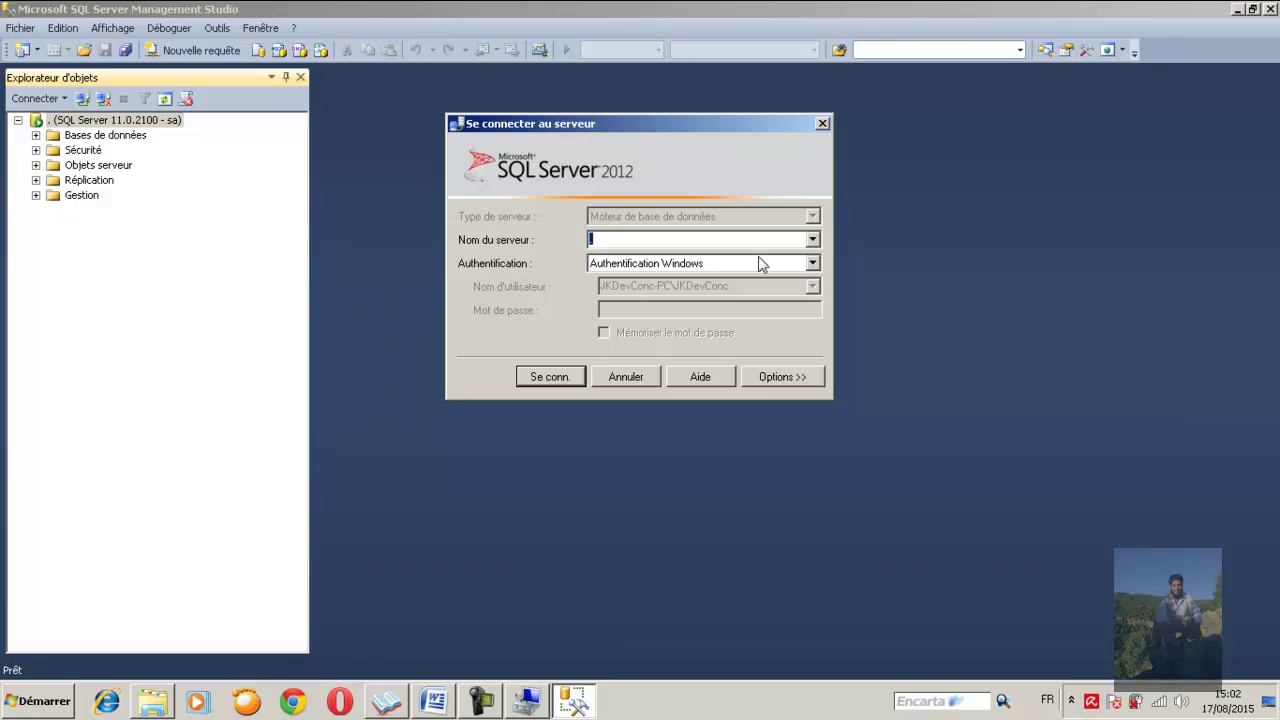
click(535, 380)
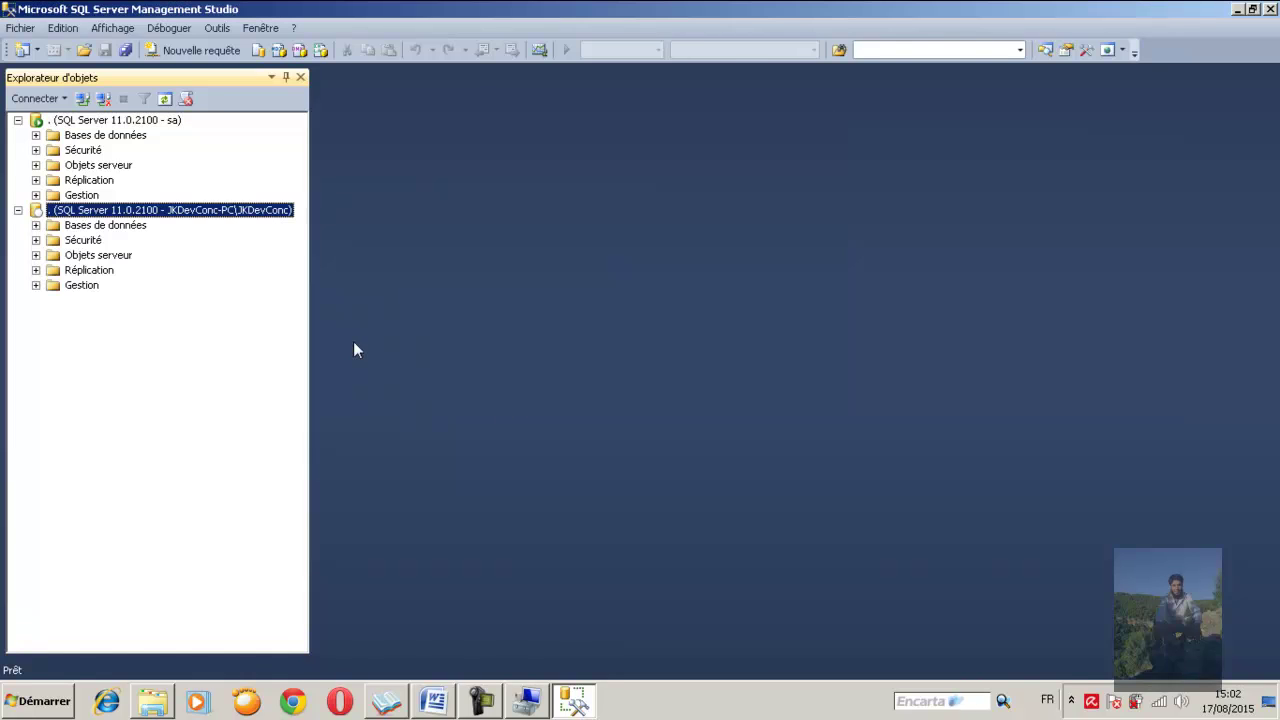
click(36, 225)
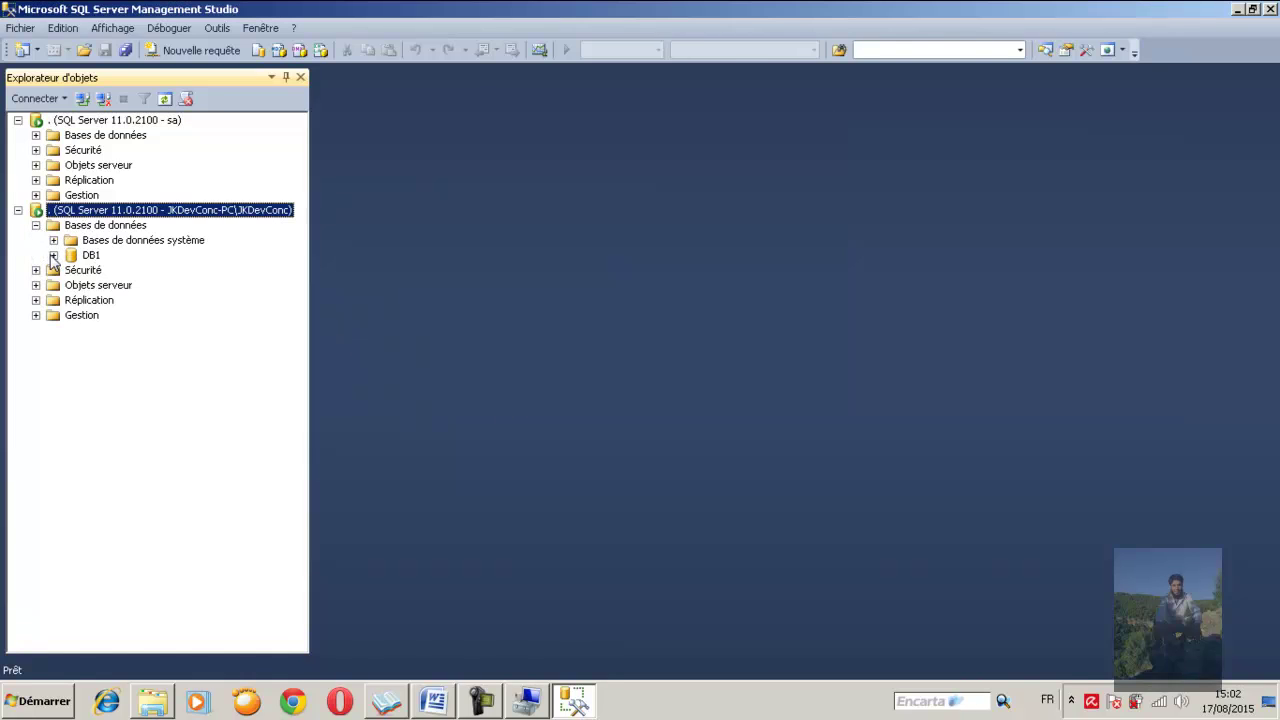
click(53, 255)
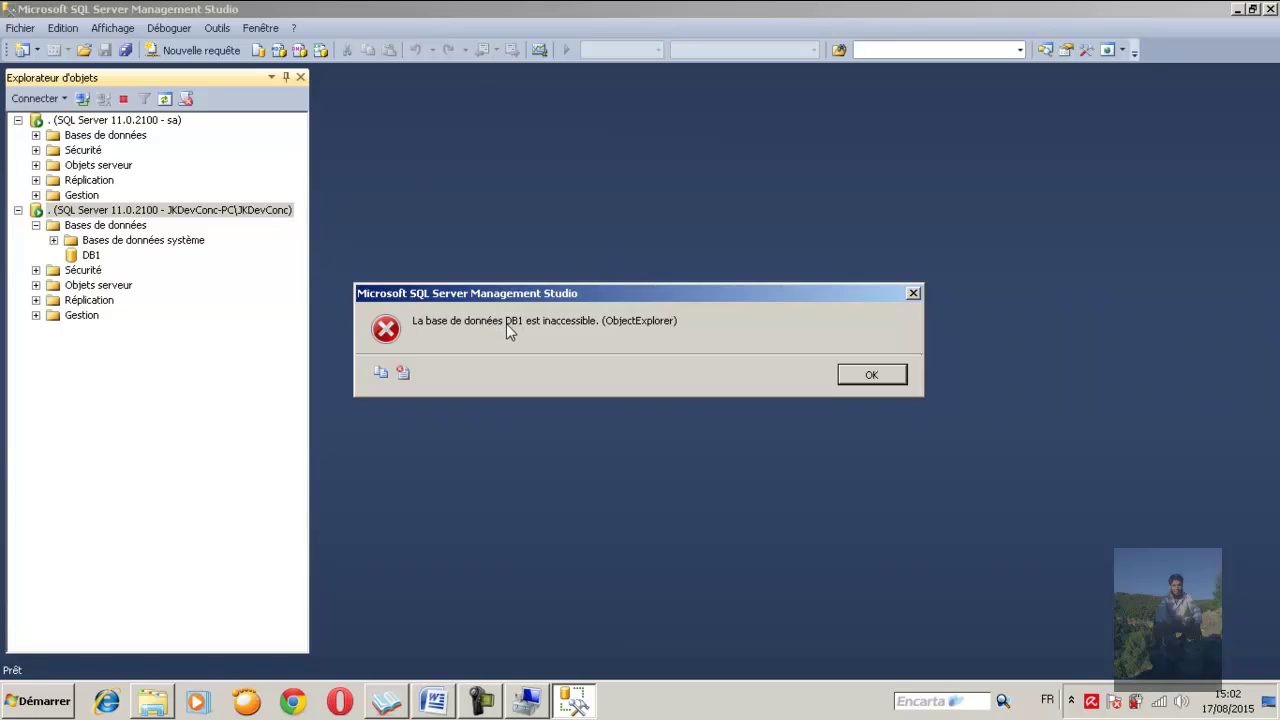
Dismiss the 'La base de données DB1 est inaccessible' error with OK
click(871, 374)
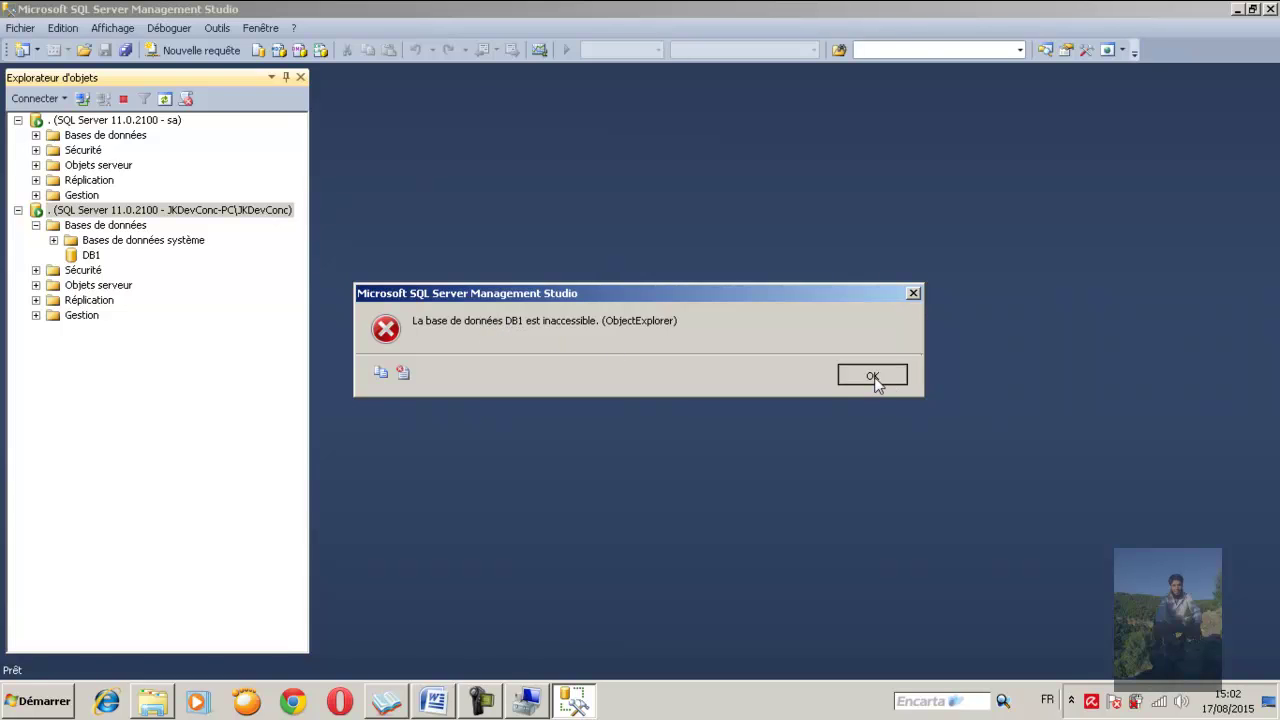